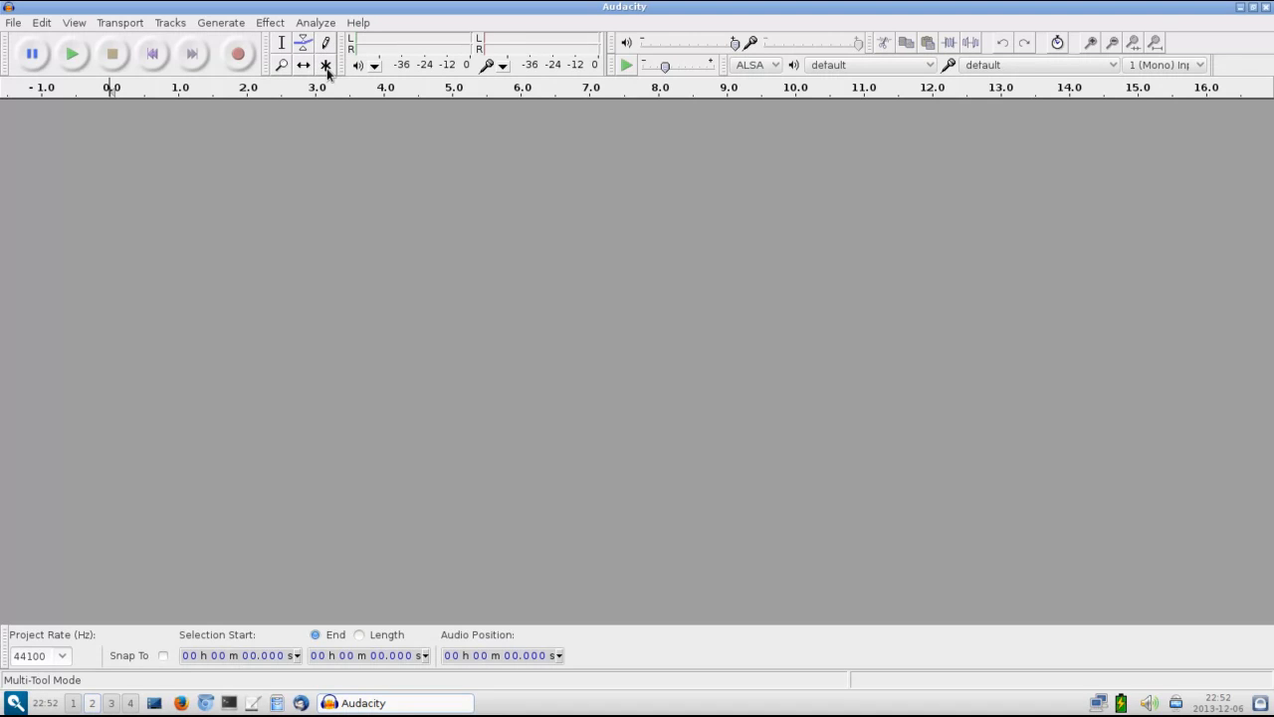
Step: Activate the Multi-Tool mode for editing tracks
click(326, 68)
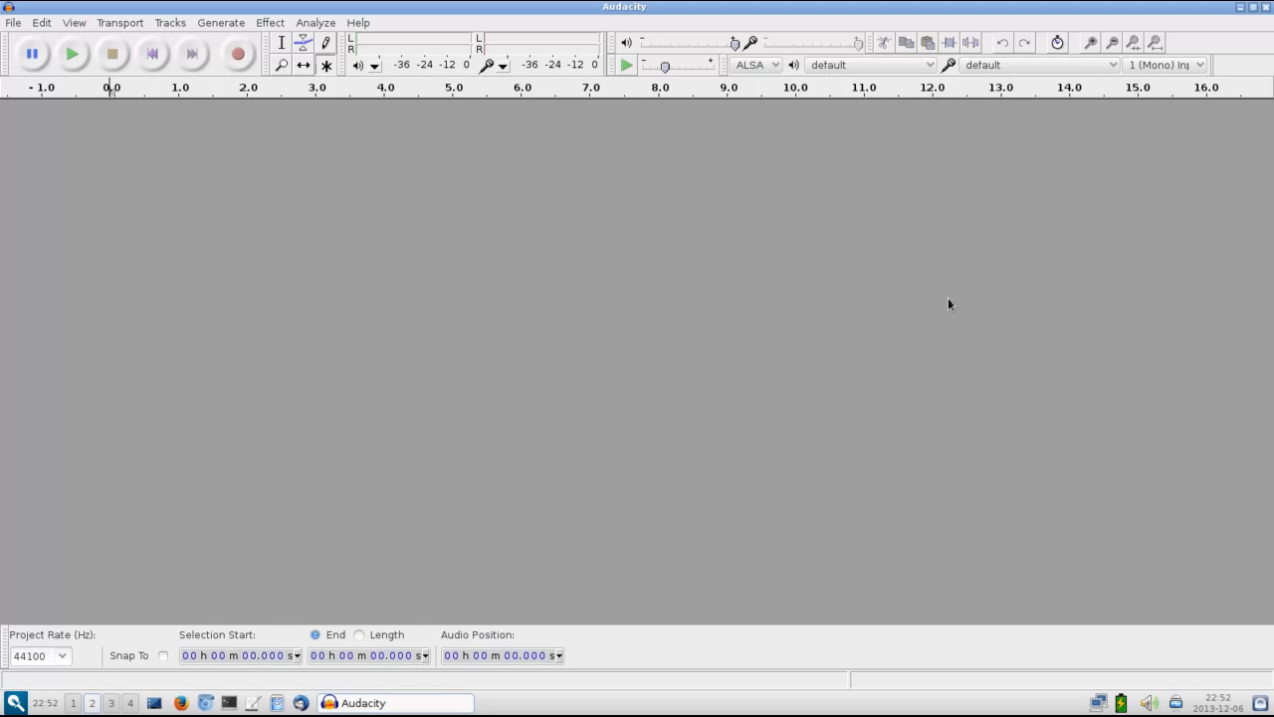
click(42, 24)
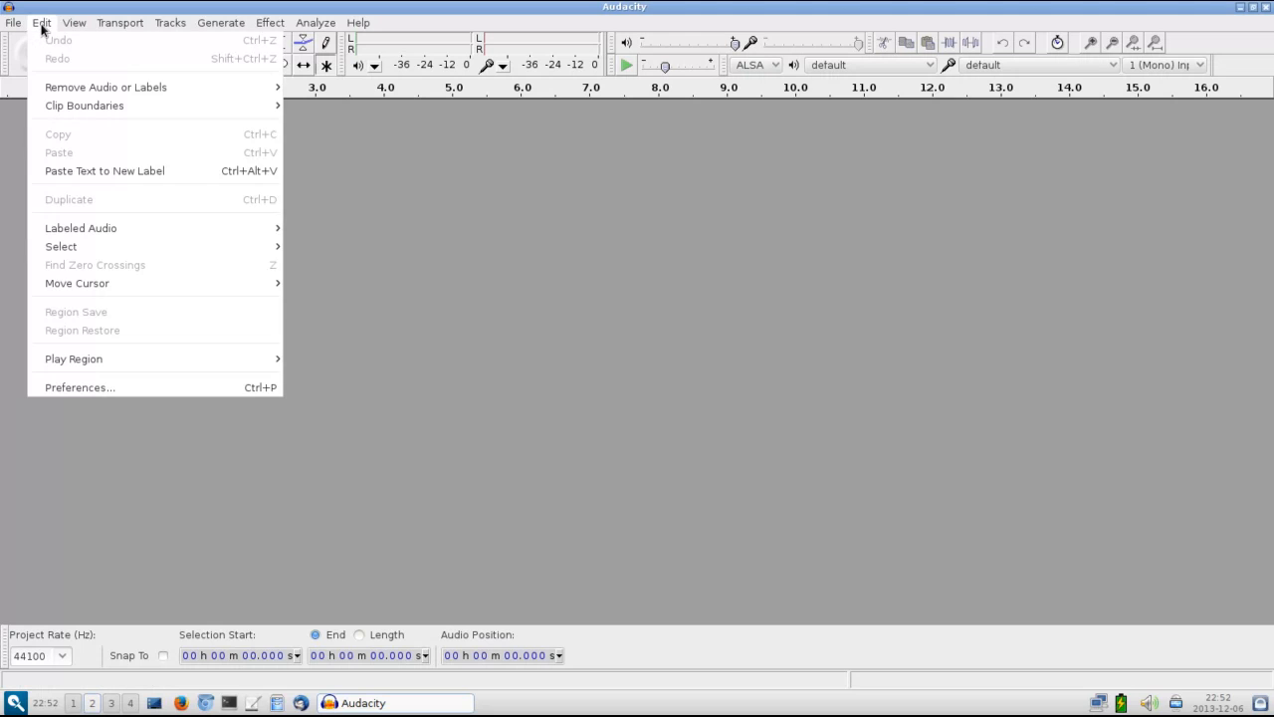
mouse_move(100, 23)
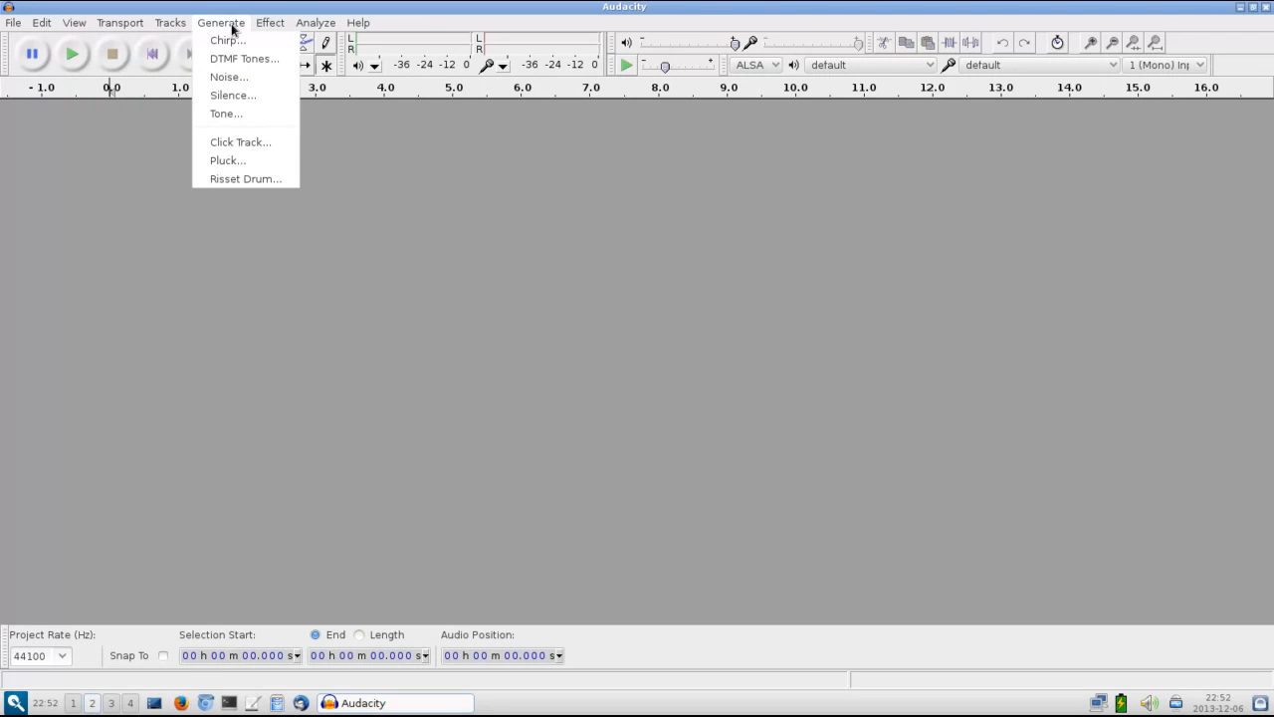
mouse_move(265, 25)
click(300, 9)
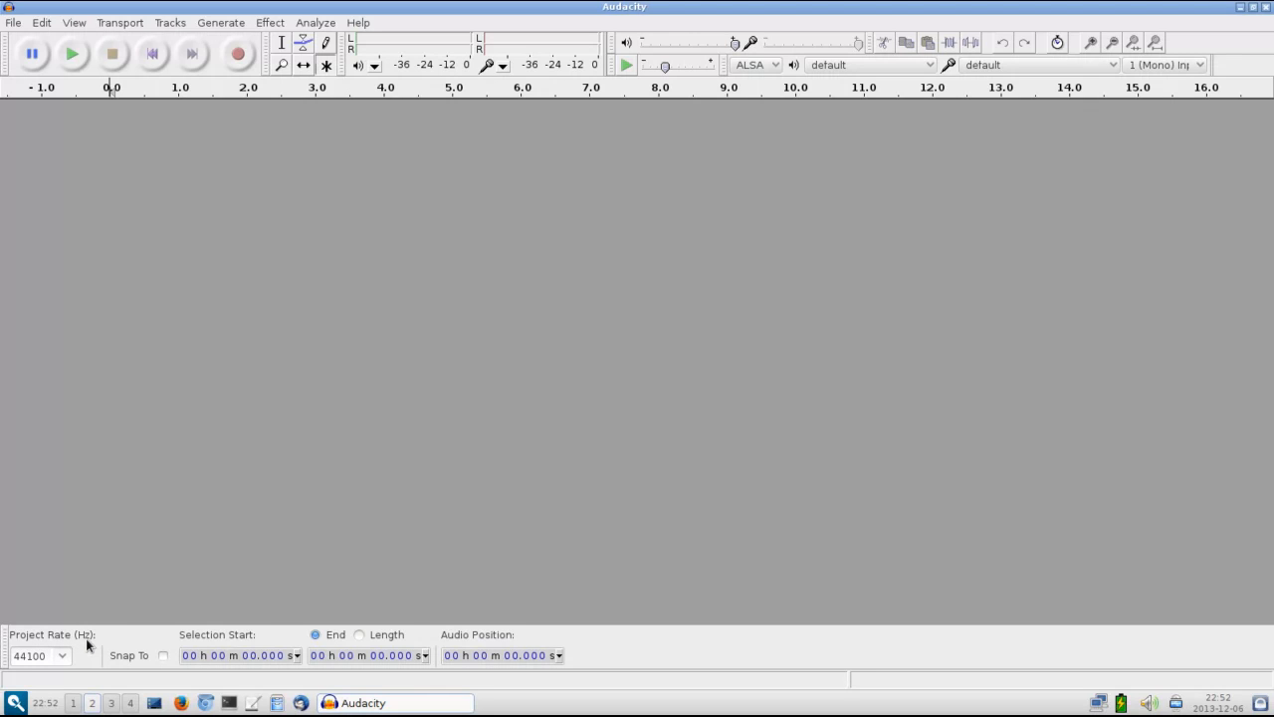
click(62, 656)
click(62, 656)
Step: Open thebestofyoutubedlscript.wav from the hpr folder and convert its stereo track to mono
click(14, 23)
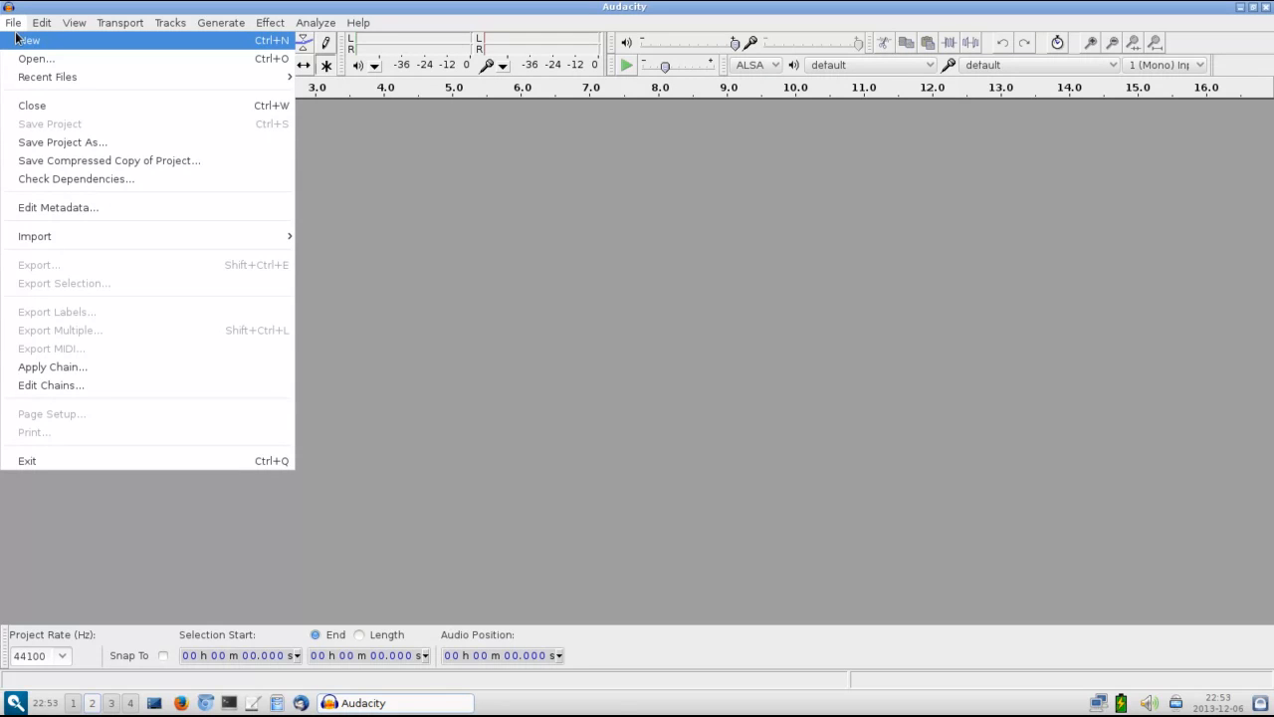
click(30, 59)
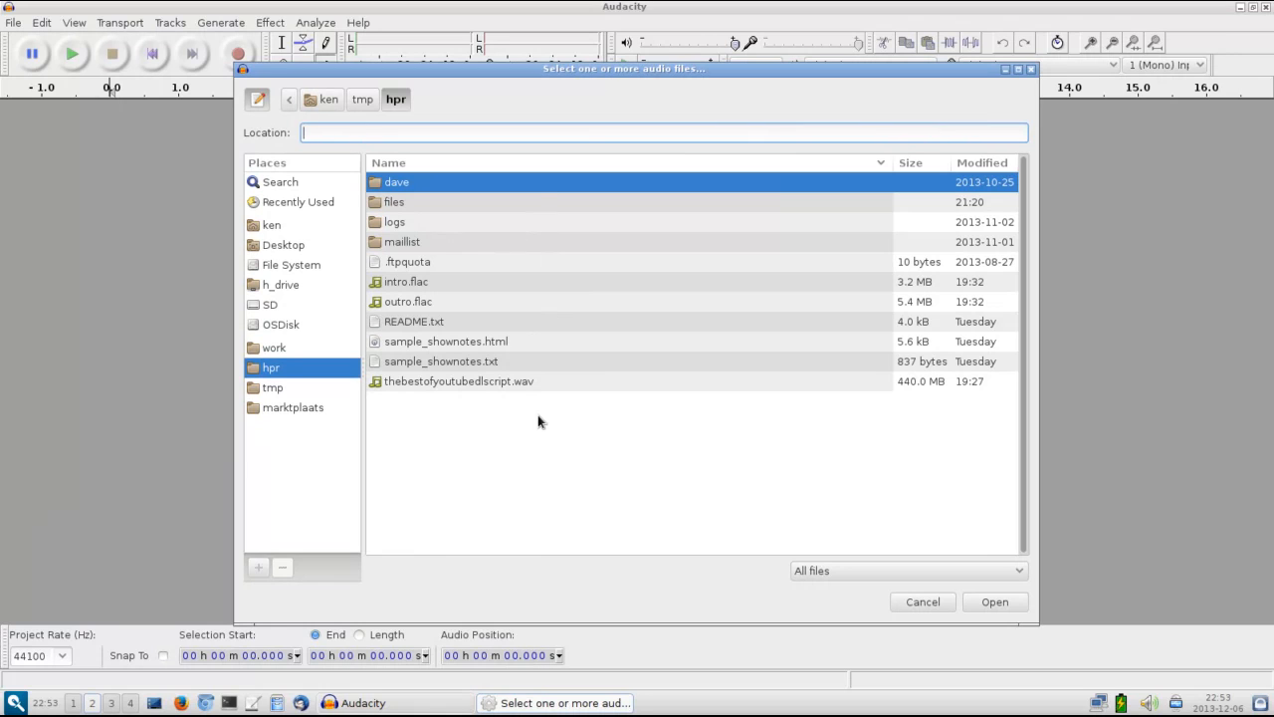
click(505, 384)
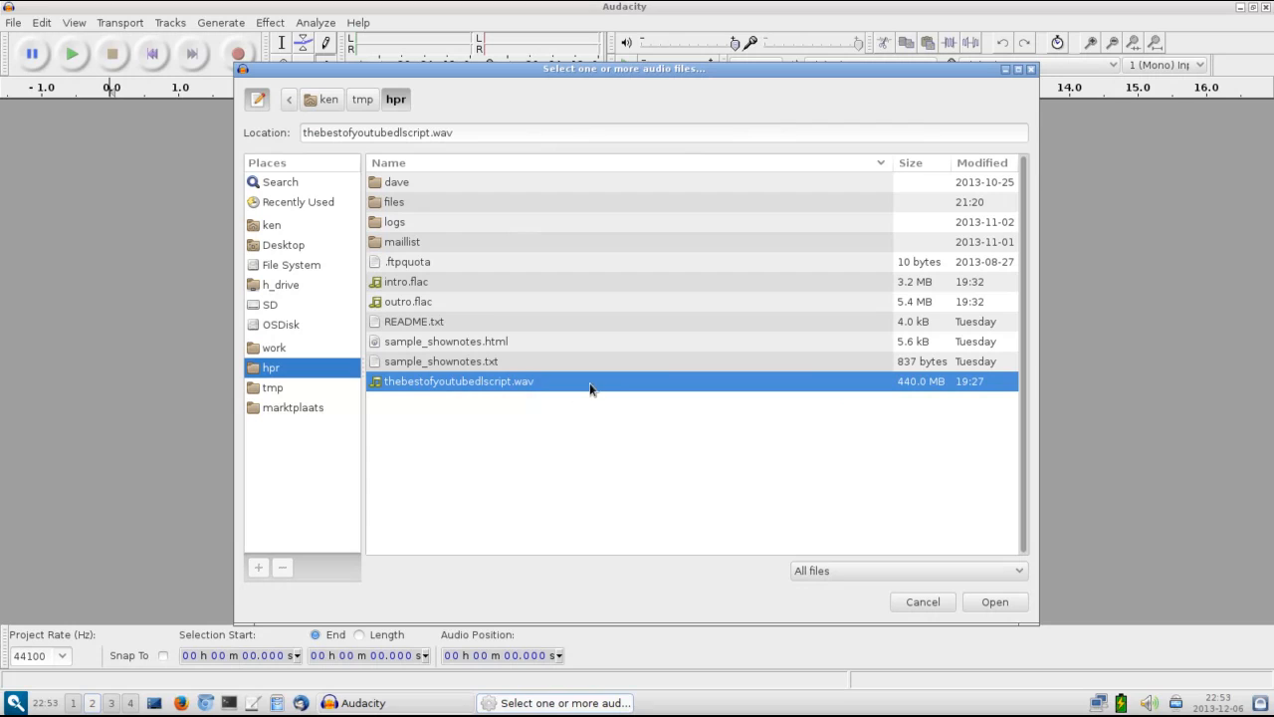
click(1005, 601)
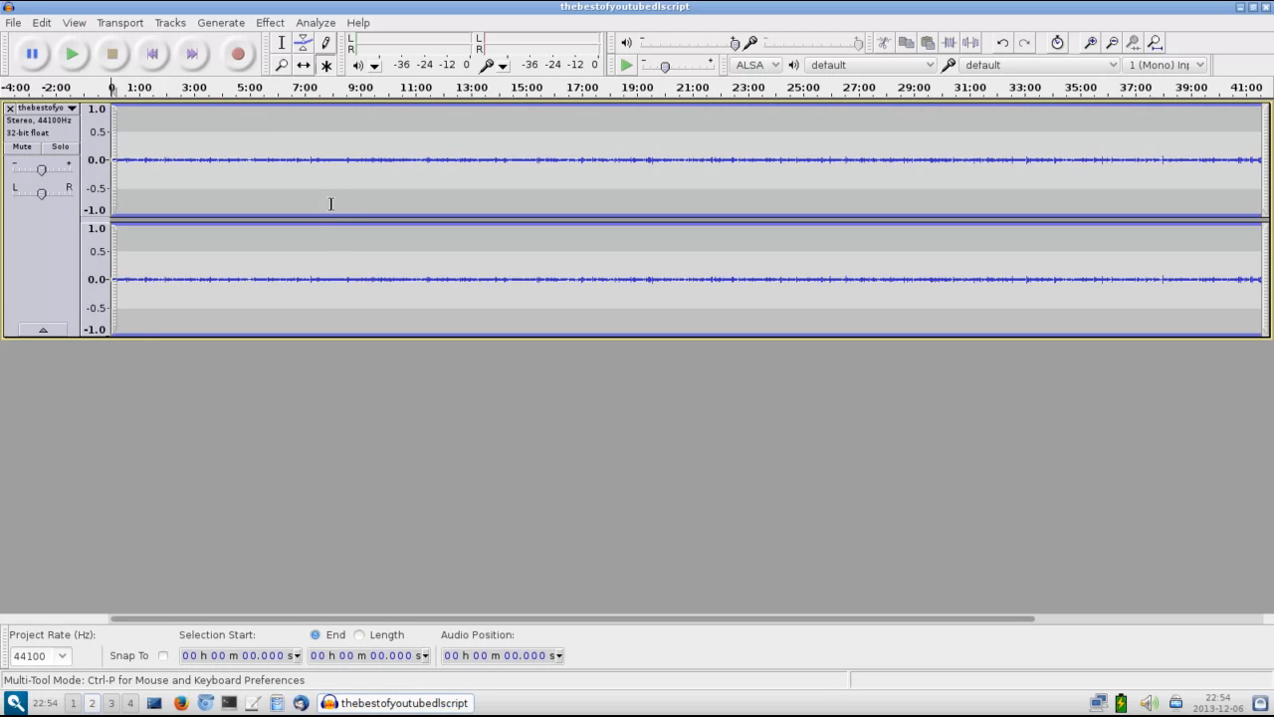
click(183, 25)
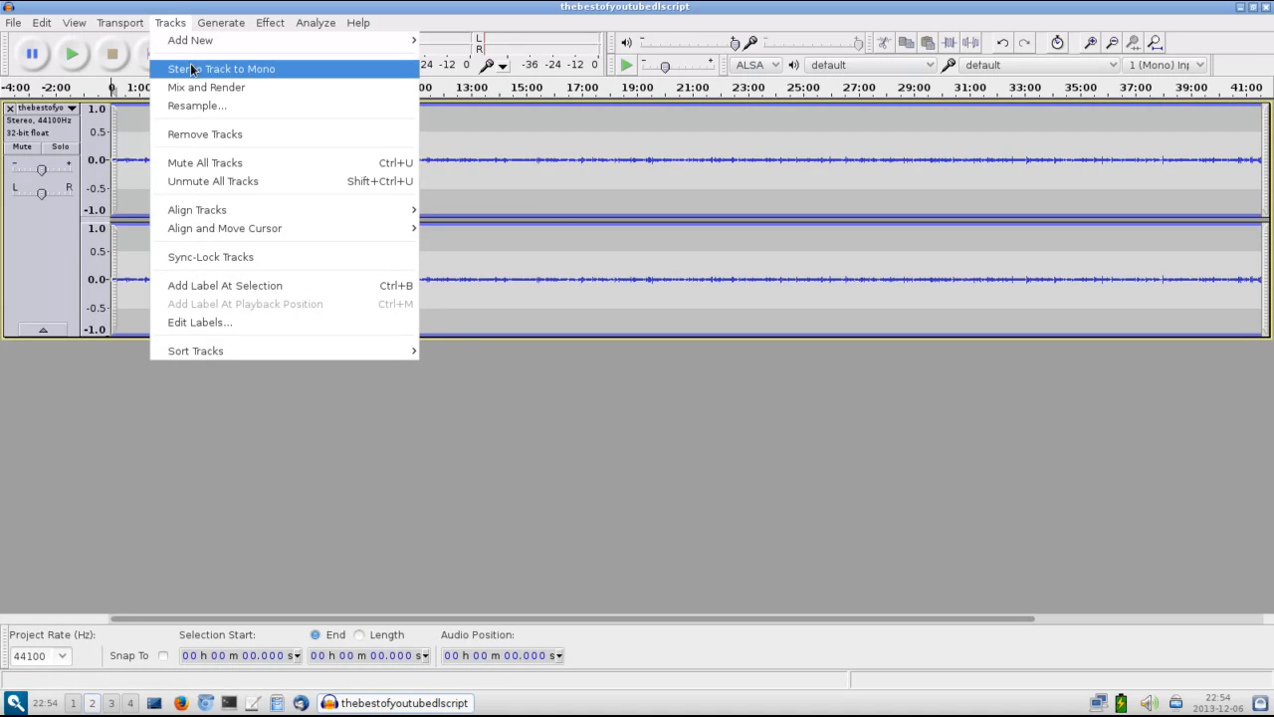
click(261, 76)
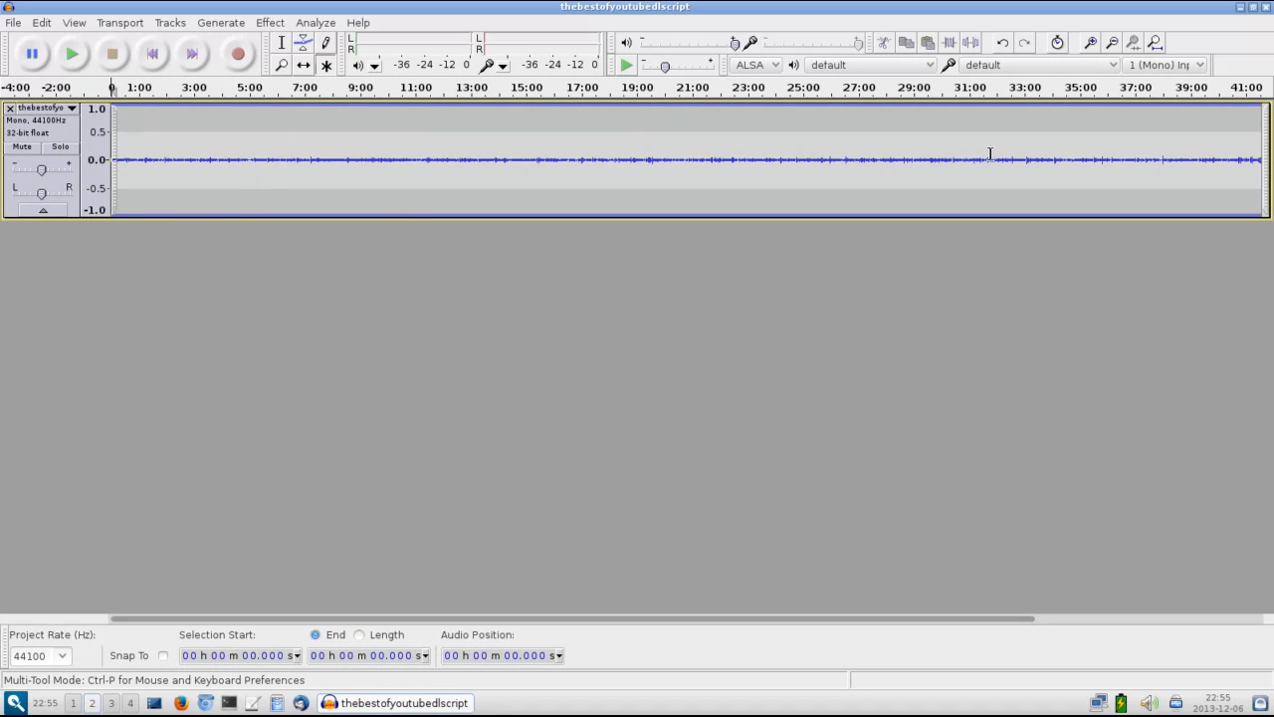
Step: Play a short sample of the mono track from about 5 min 59 s to judge its volume, and stop playback
click(479, 157)
click(275, 154)
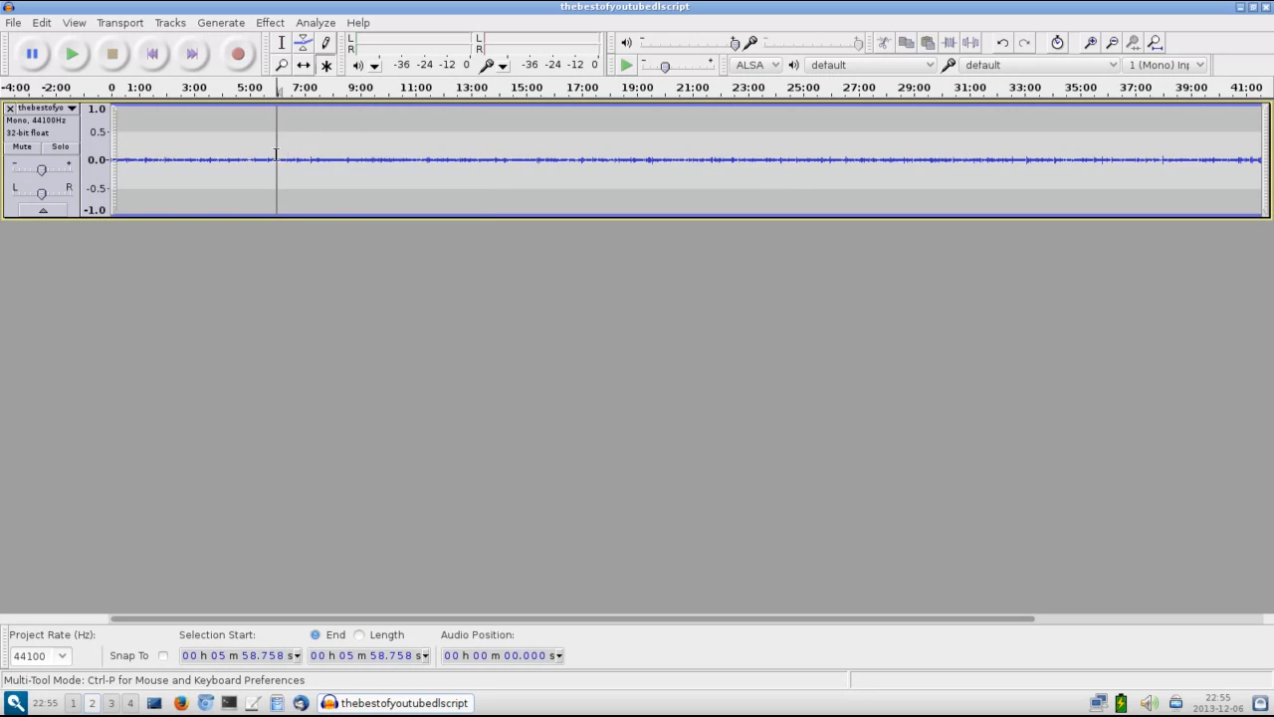
click(73, 61)
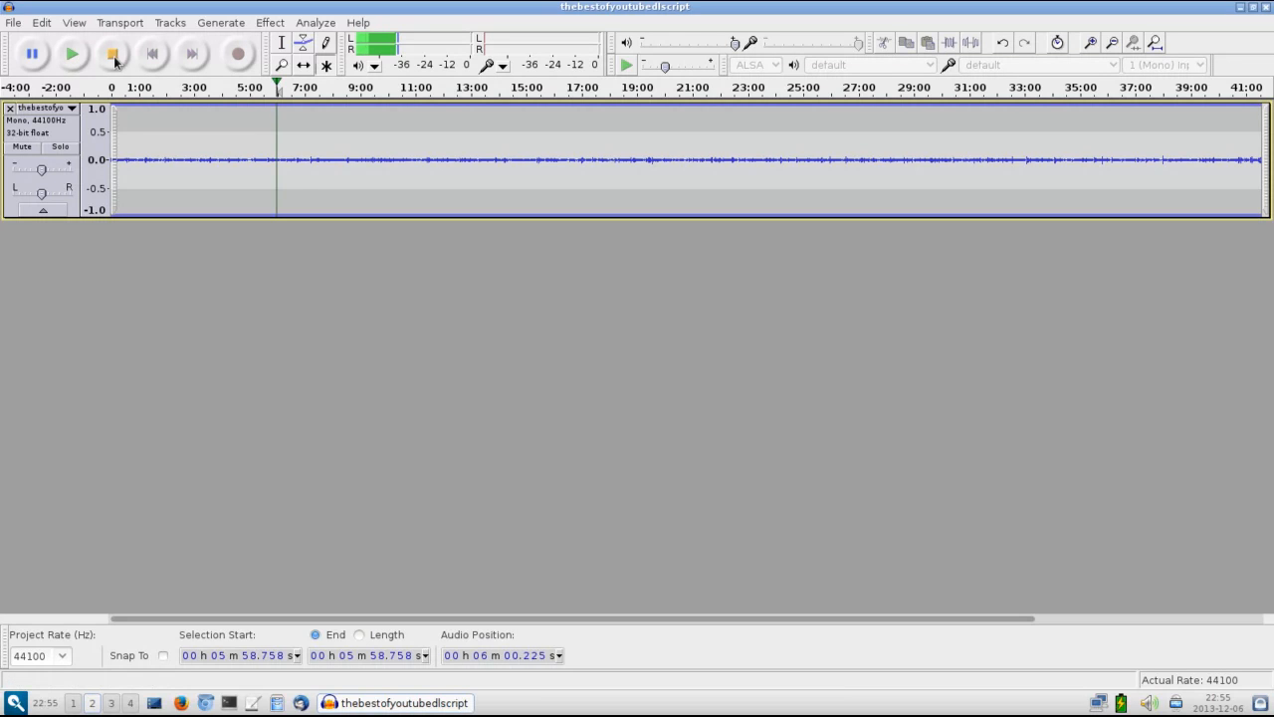
click(115, 58)
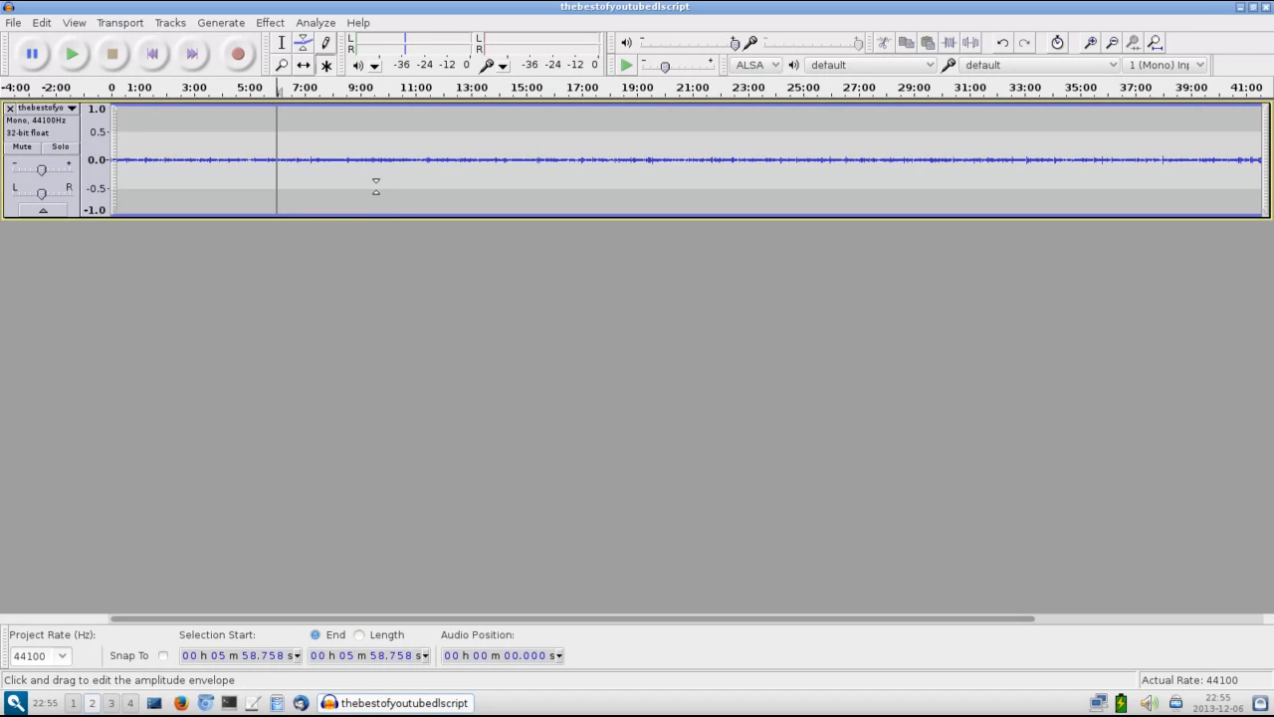
Step: Amplify the entire track by 22.5 dB to a new peak amplitude of 0.0 dB, without allowing clipping
click(278, 30)
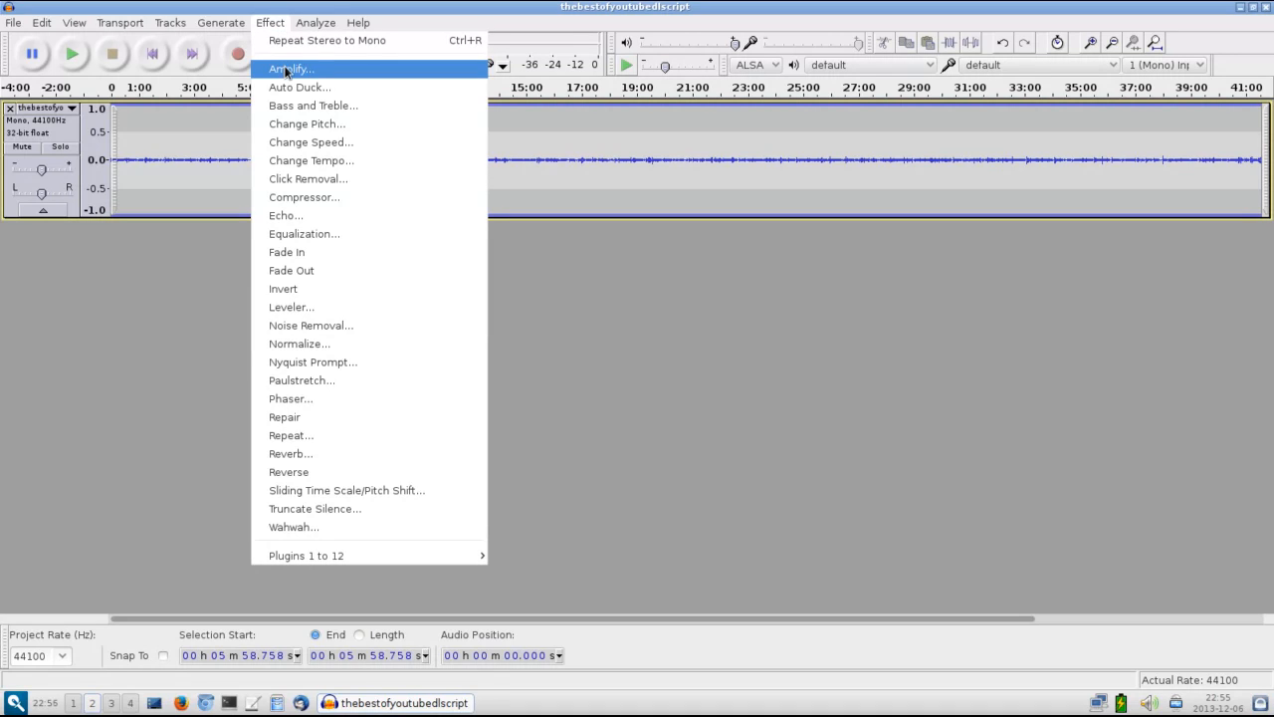
click(285, 70)
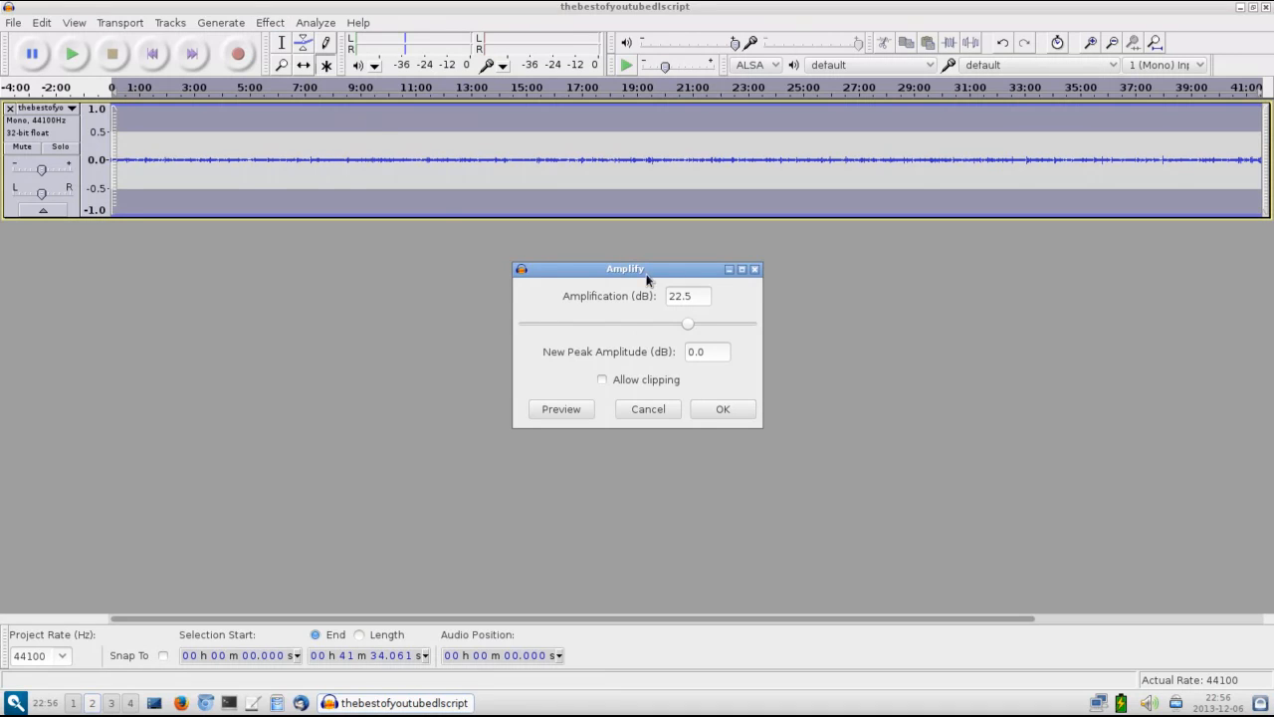
click(734, 412)
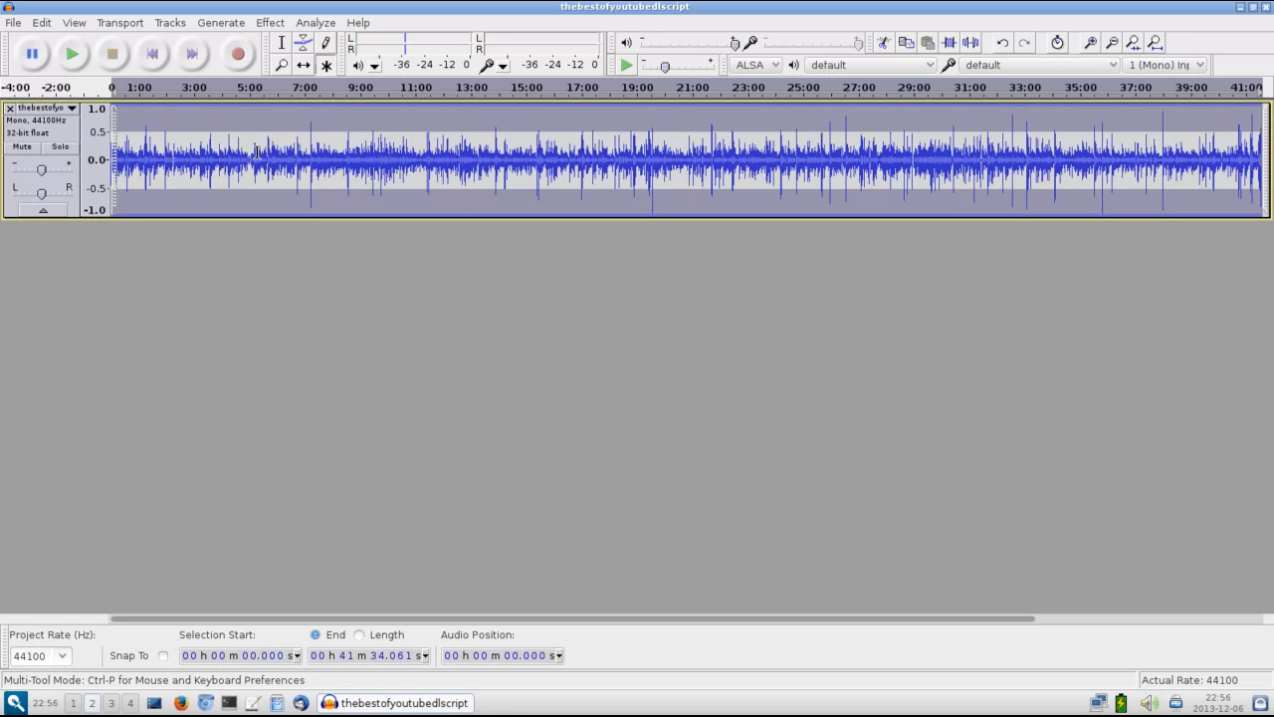
Step: Select about the first 65 seconds of the track and fit that selection to the window width
click(140, 153)
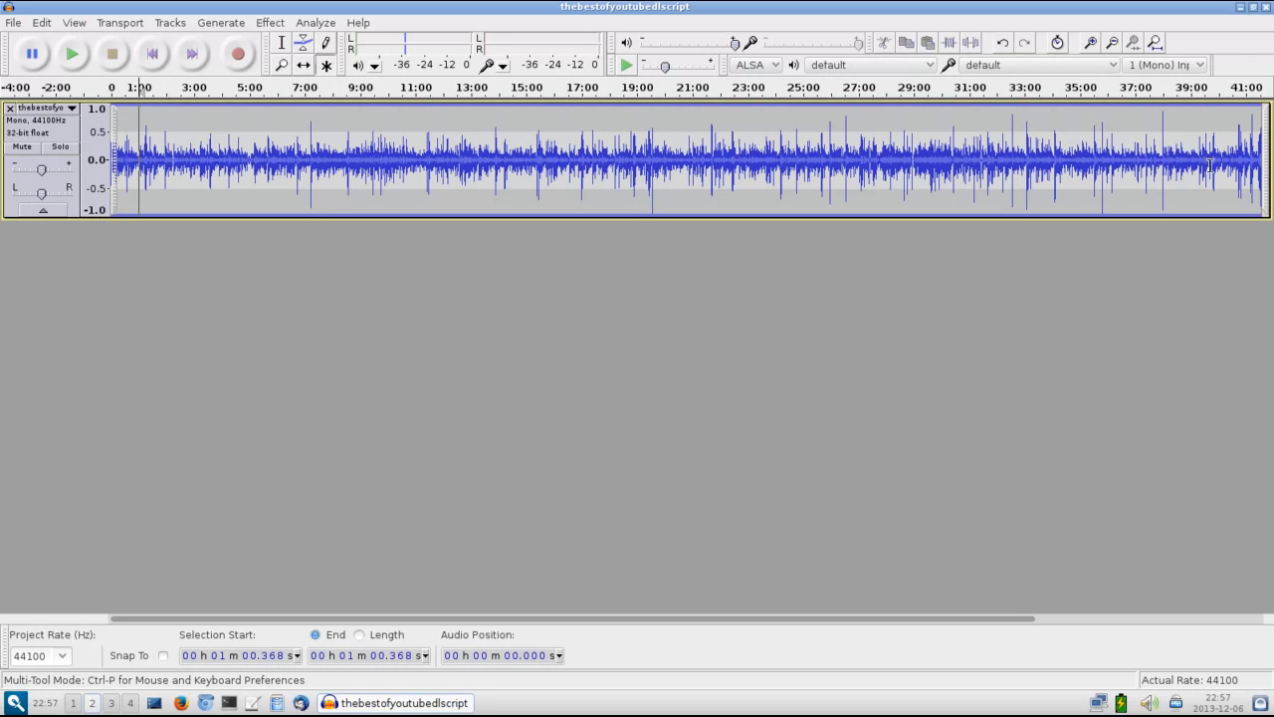
click(127, 166)
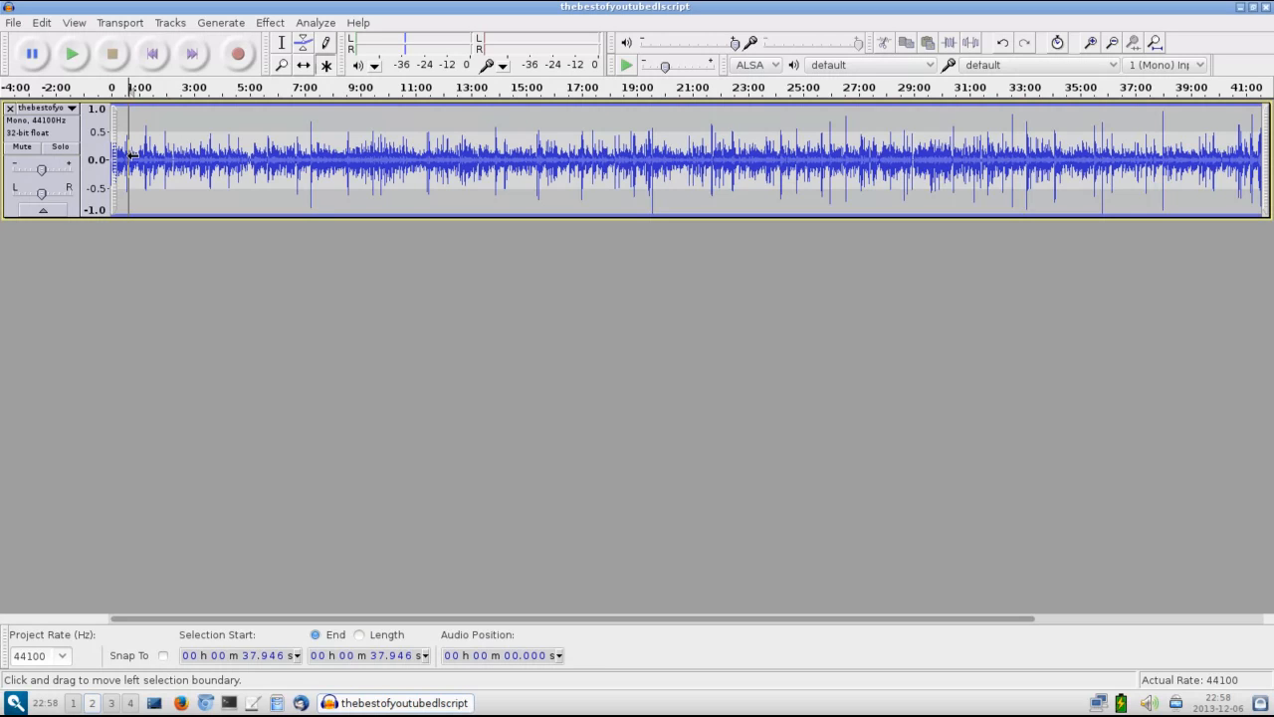
click(141, 159)
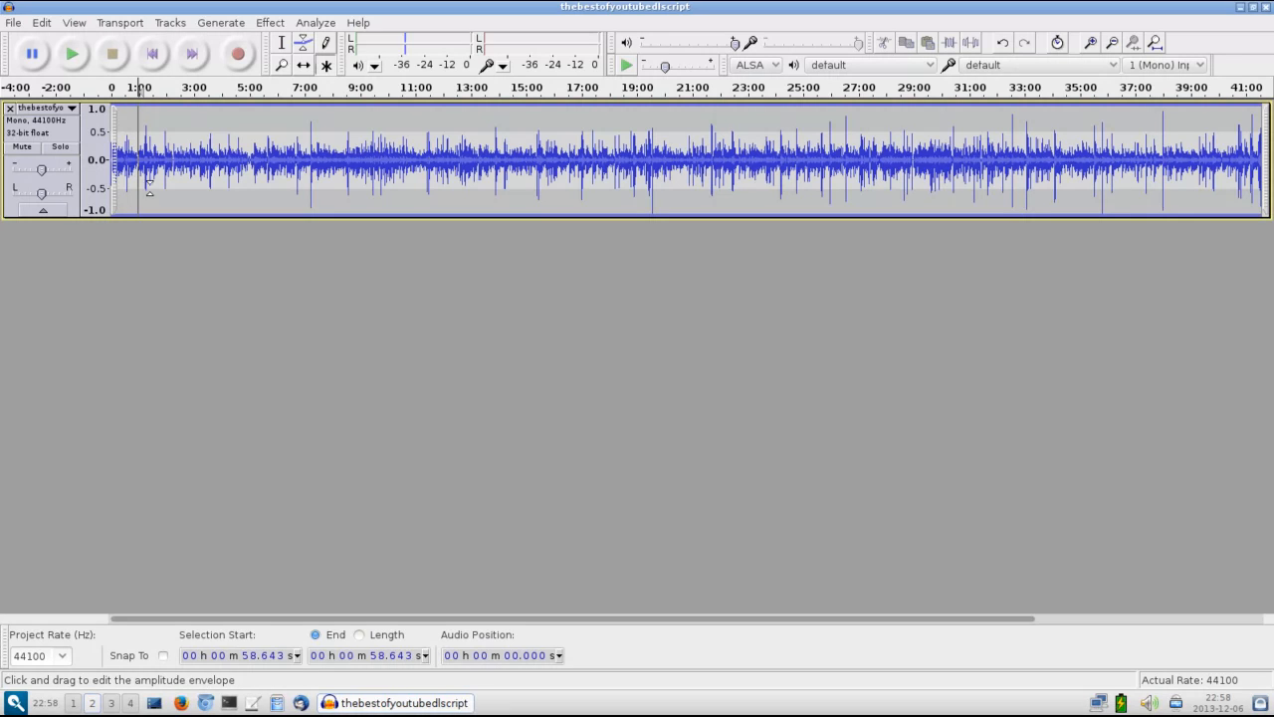
drag(142, 164, 111, 164)
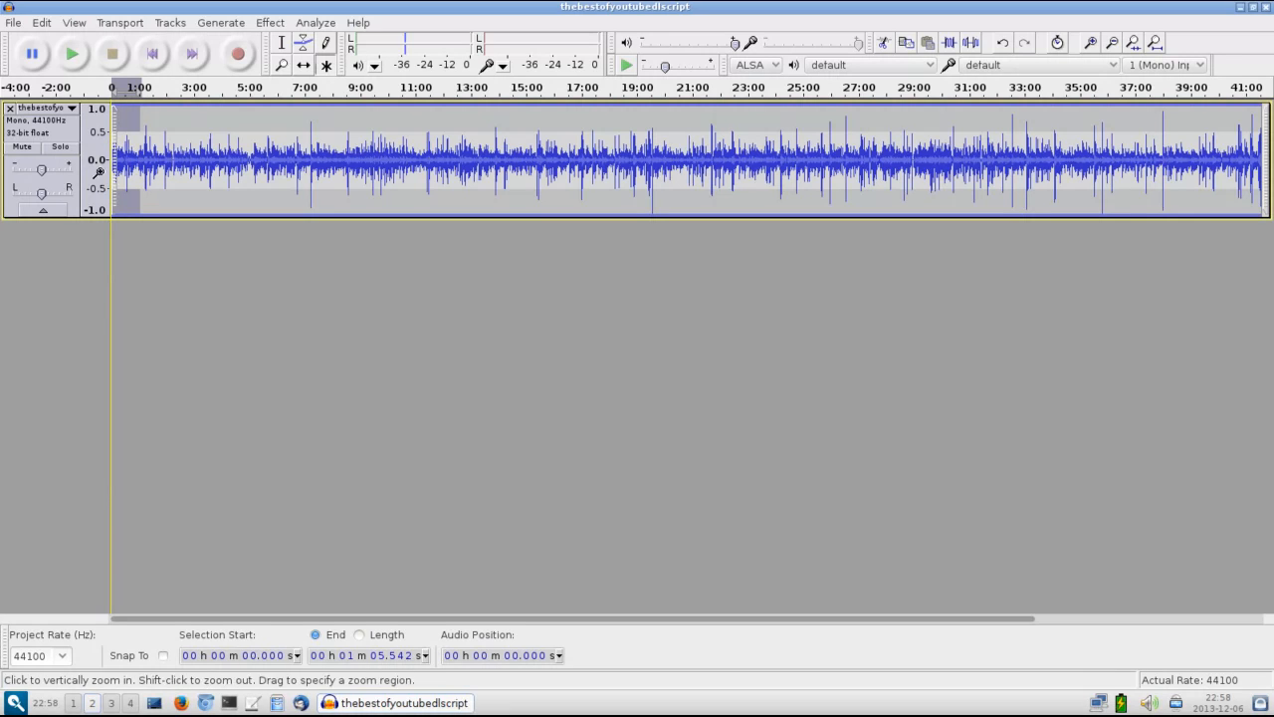
click(1135, 45)
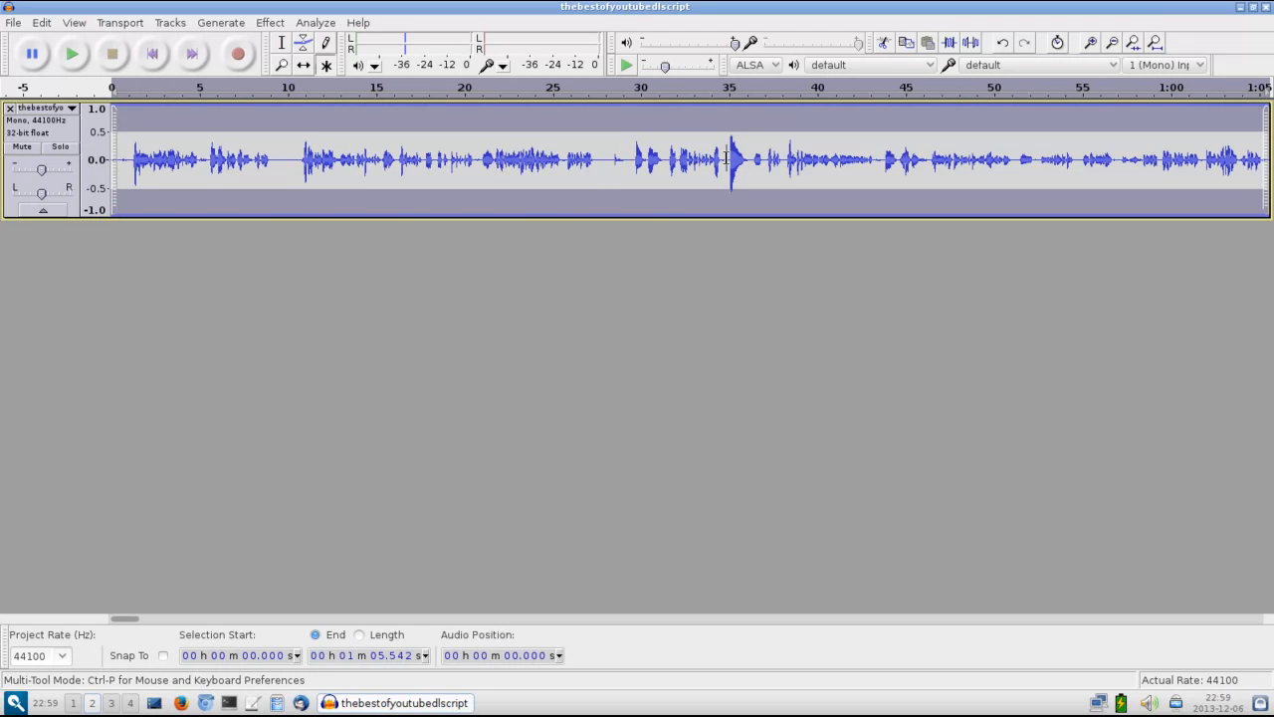
Step: Mark the loud spike near 35 seconds and listen to it from about 34.6 s, stopping playback after it
drag(726, 159, 748, 160)
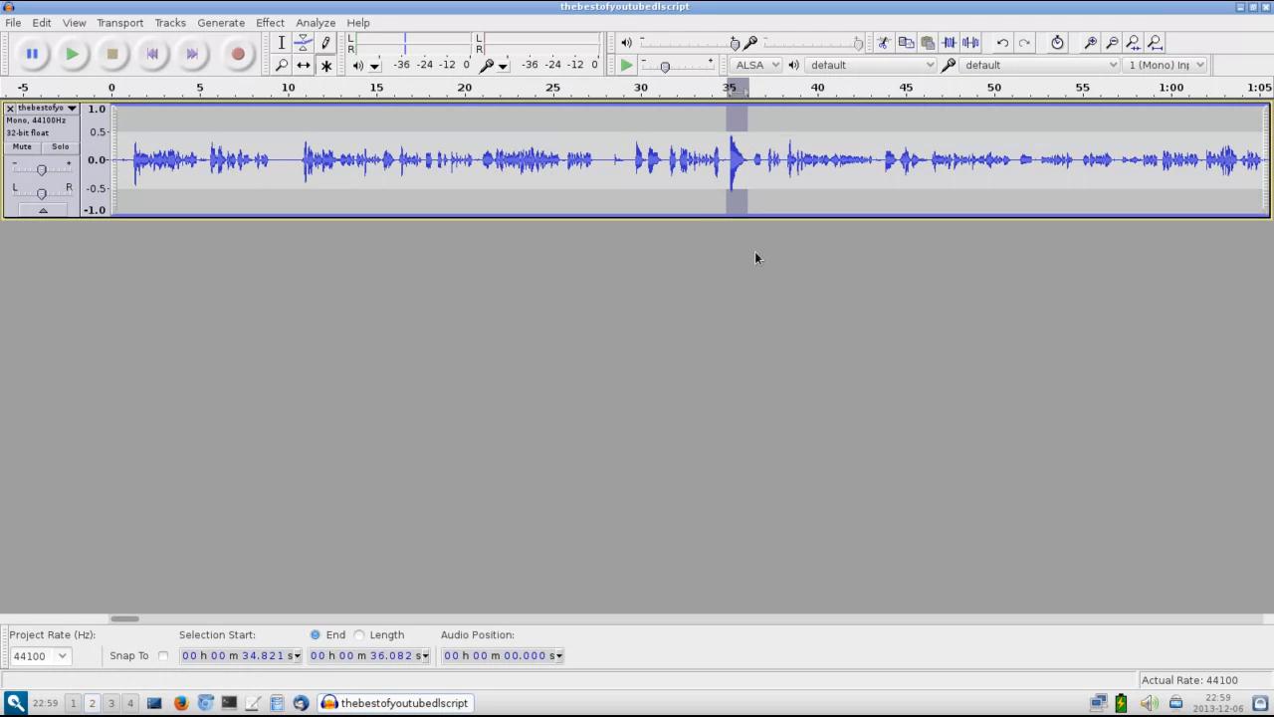
click(722, 162)
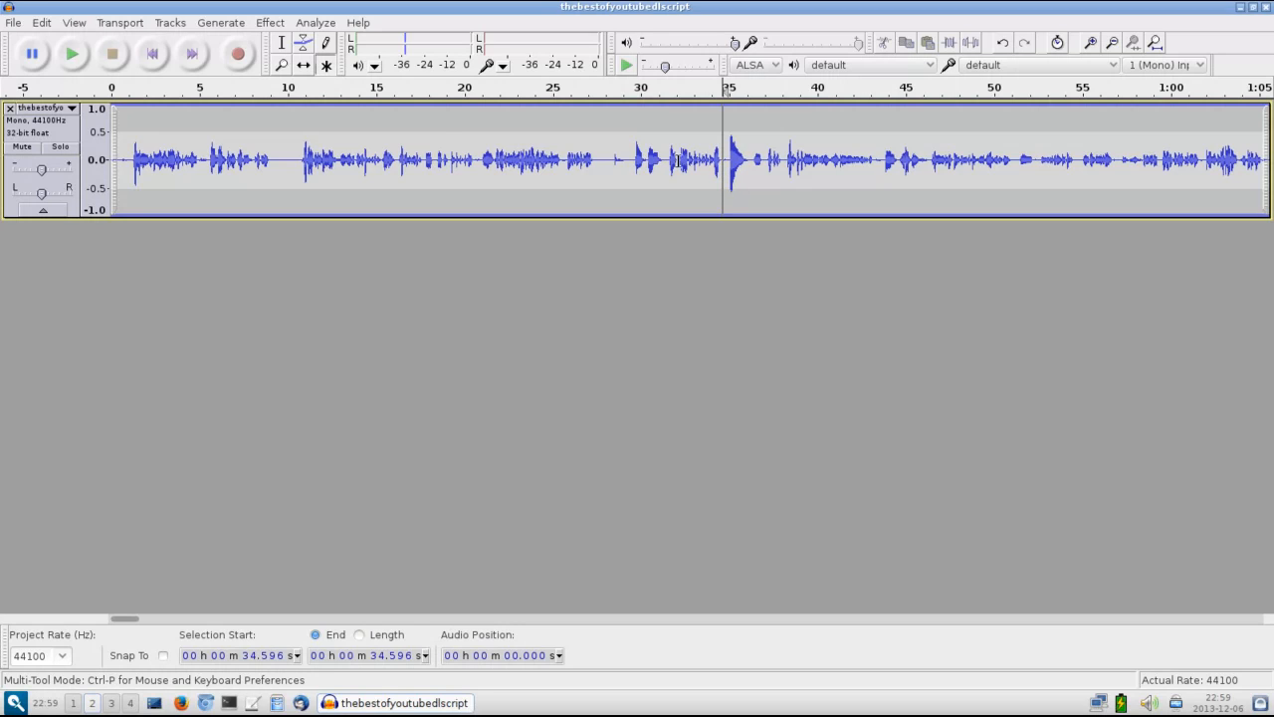
click(73, 57)
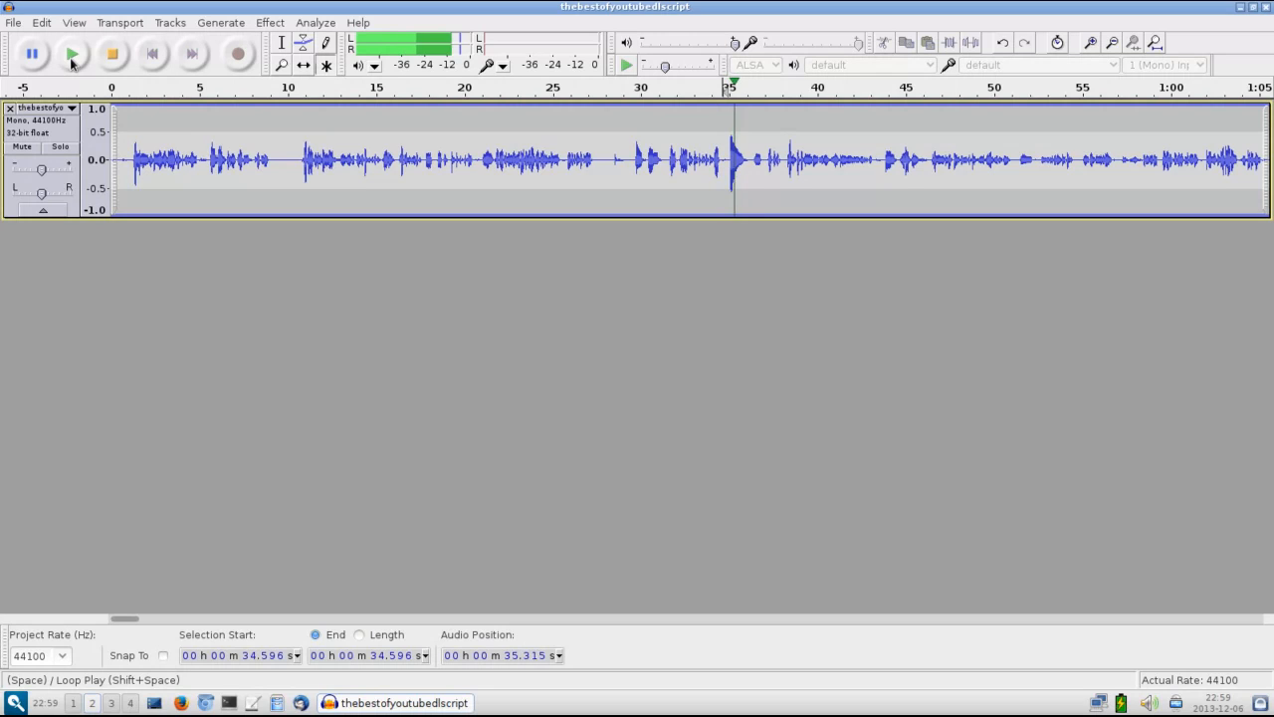
click(113, 56)
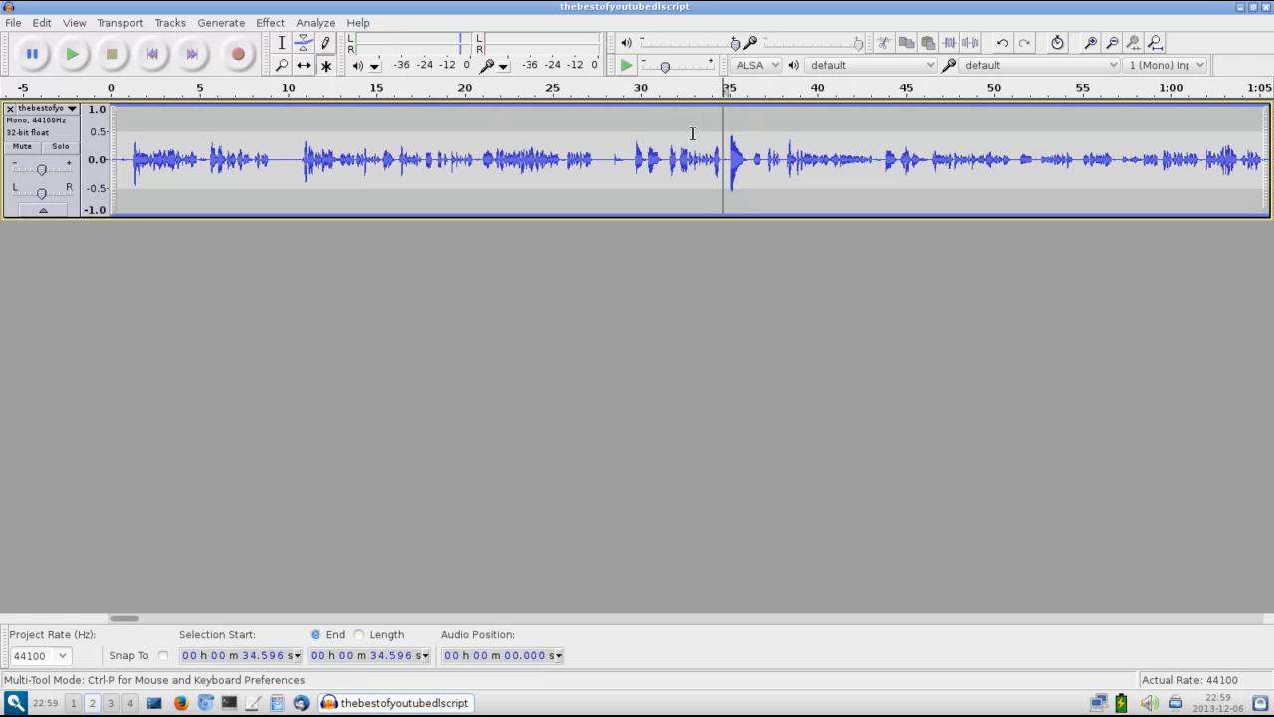
Step: Reselect the spike from about 34.8 to 36.3 s, and listen to its surrounding speech from about 32.5 s
click(751, 166)
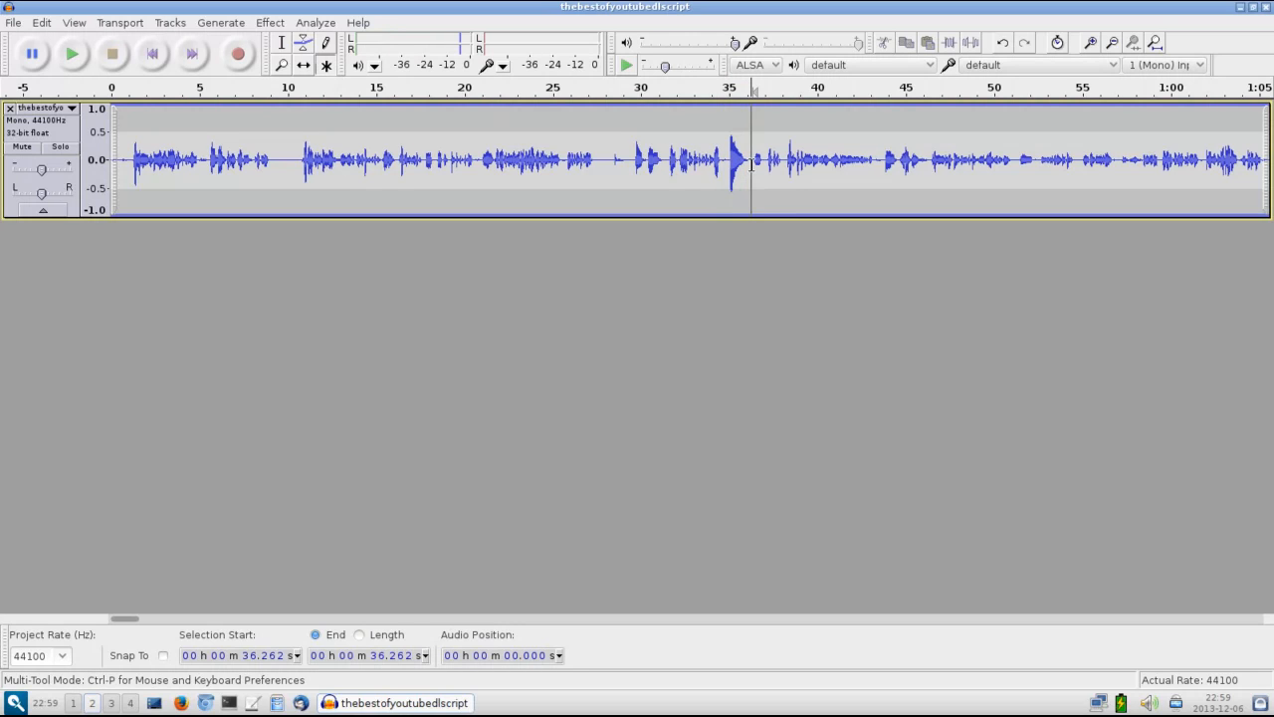
drag(751, 165, 725, 166)
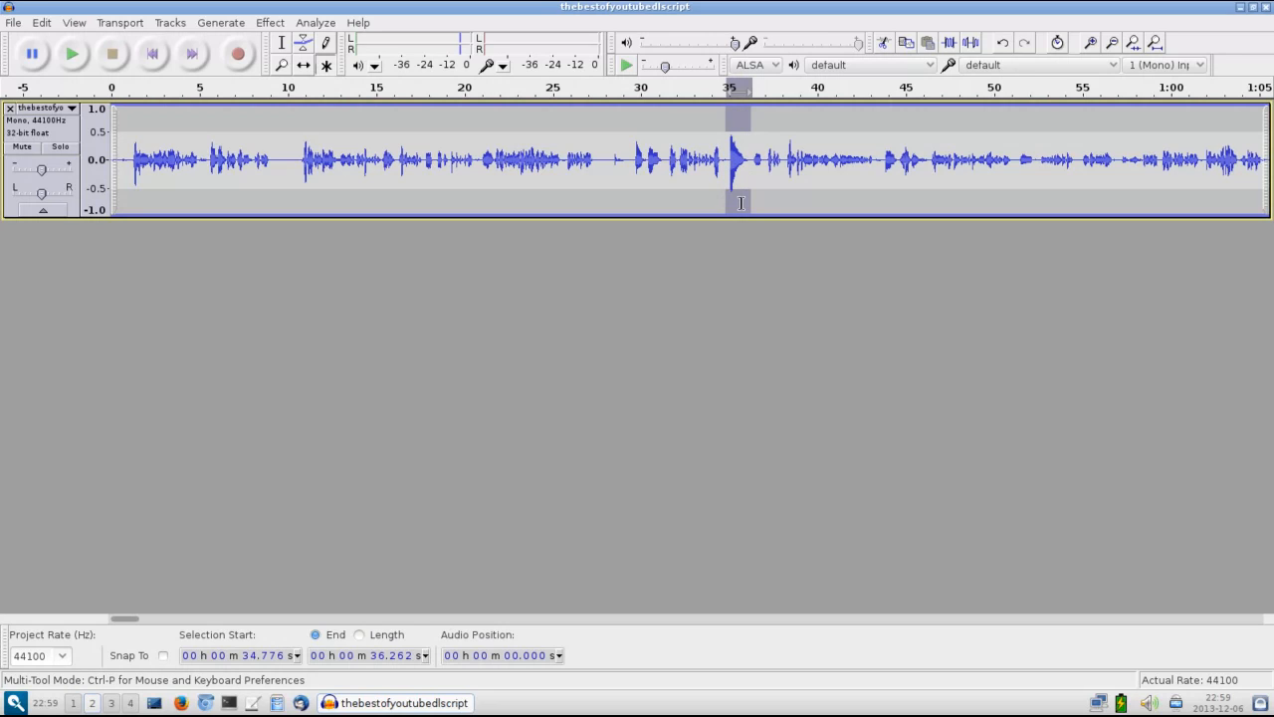
click(706, 166)
click(685, 162)
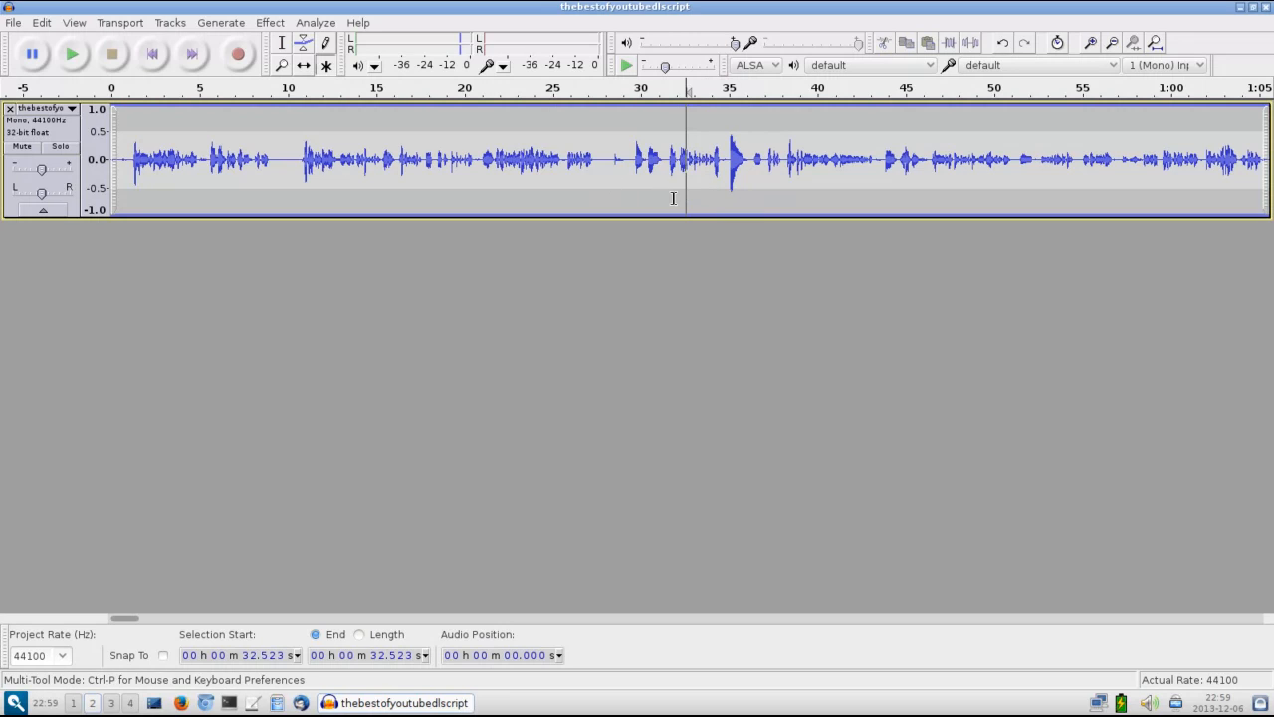
click(74, 55)
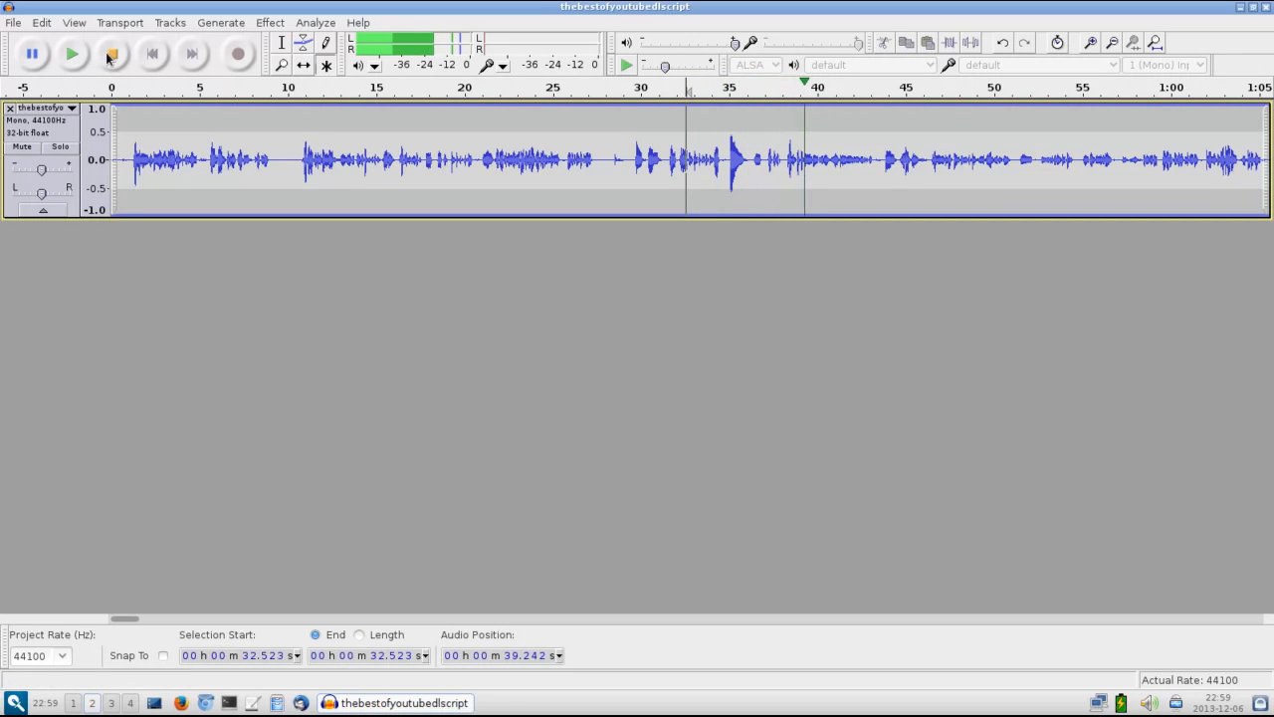
click(110, 55)
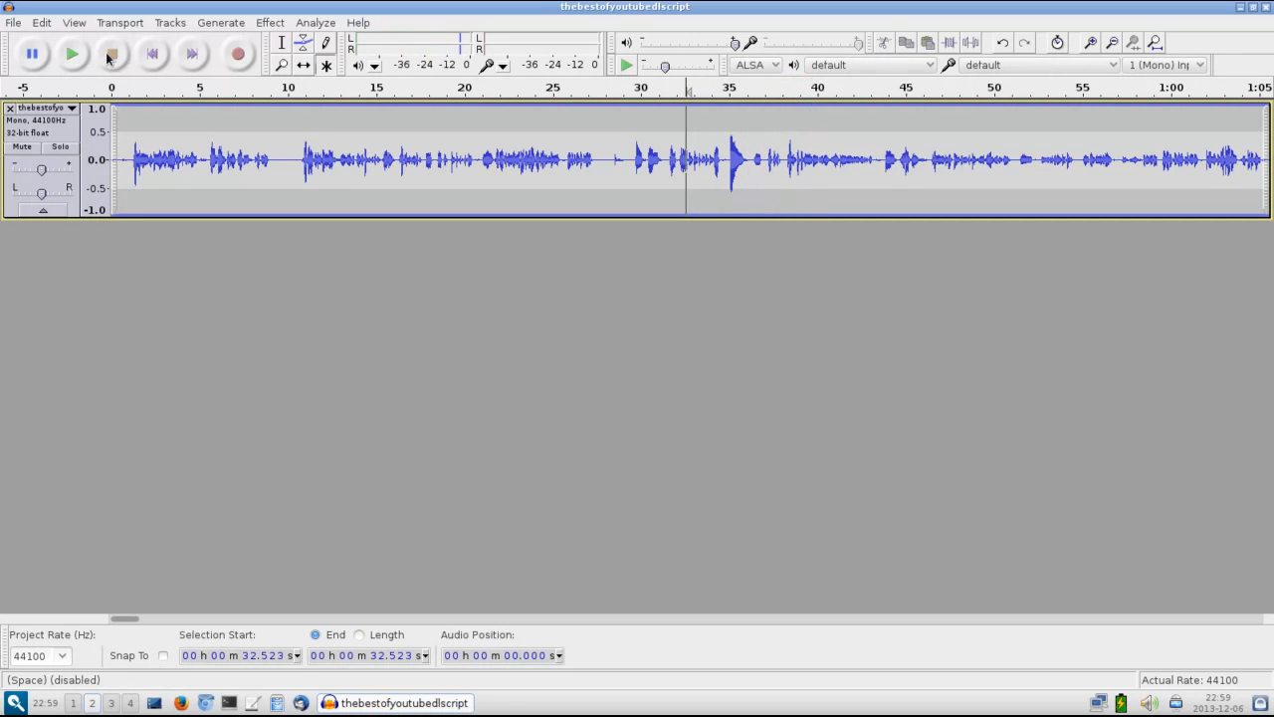
Step: Delete the audio containing the loud spike, from about 34.6 s to 37.1 s
click(766, 163)
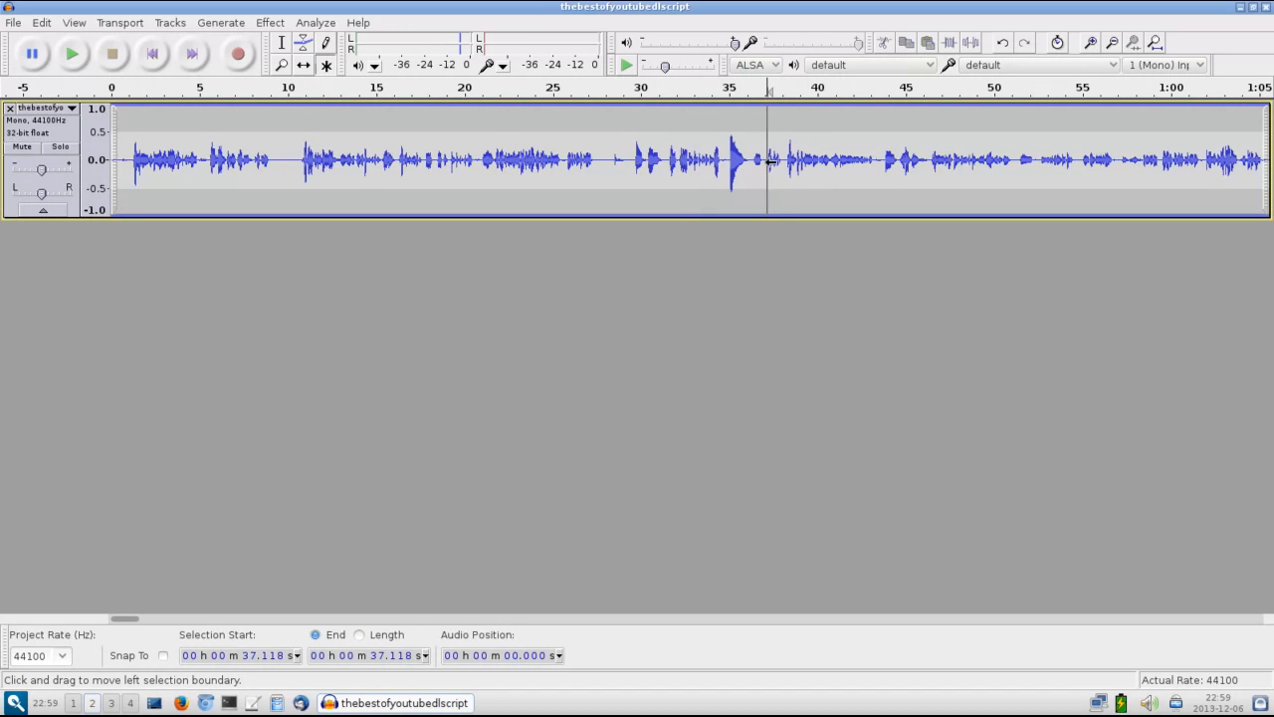
drag(765, 161, 723, 162)
key(Delete)
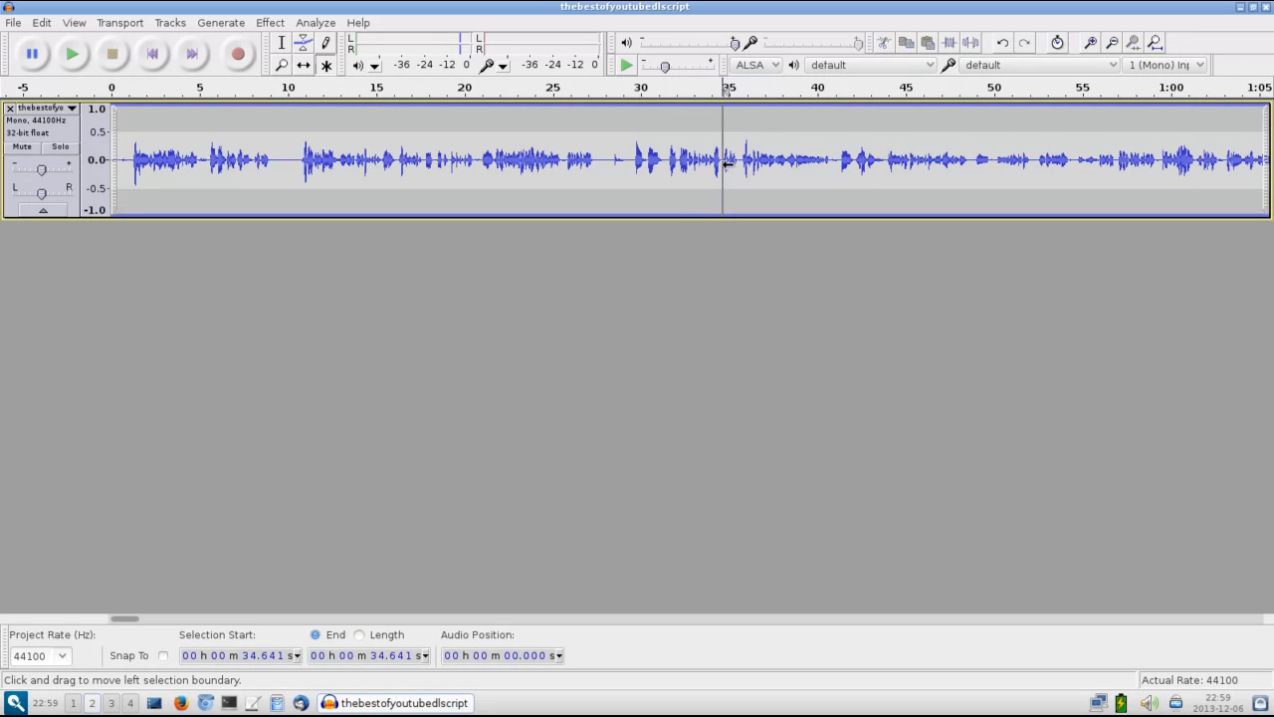
Step: Play the track from about 32.7 s to check how the cut sounds
click(688, 161)
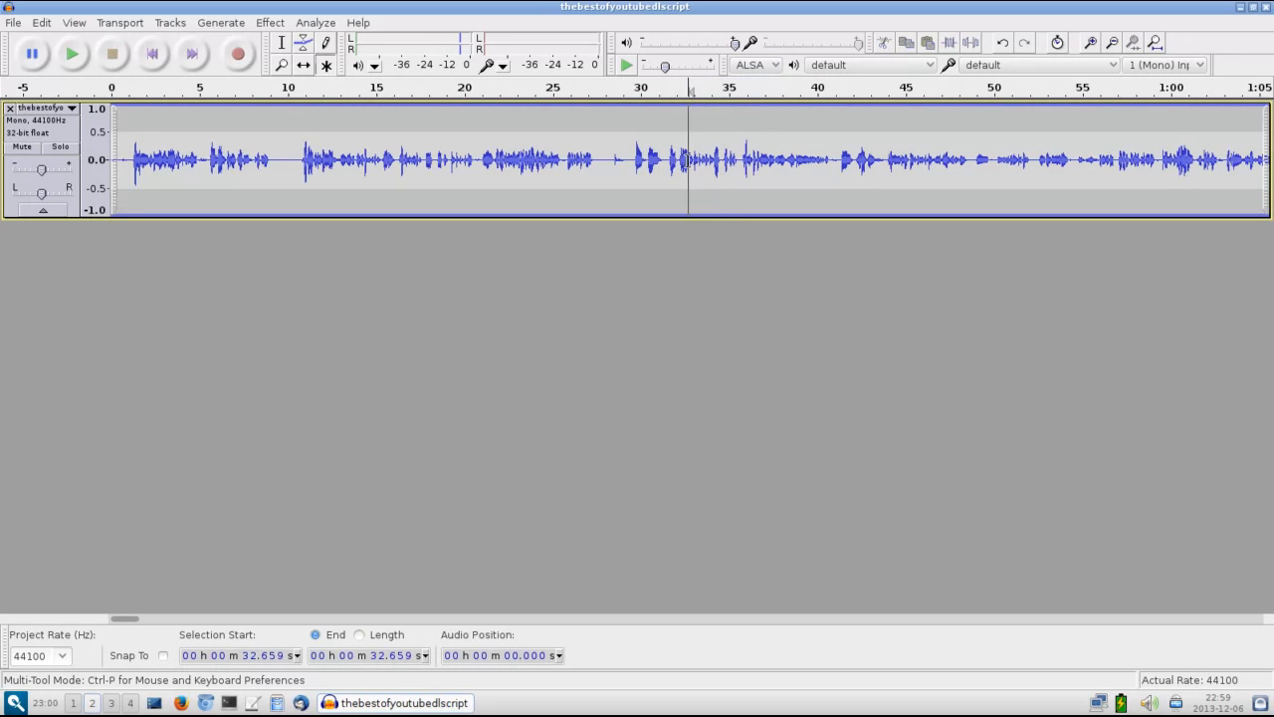
click(72, 56)
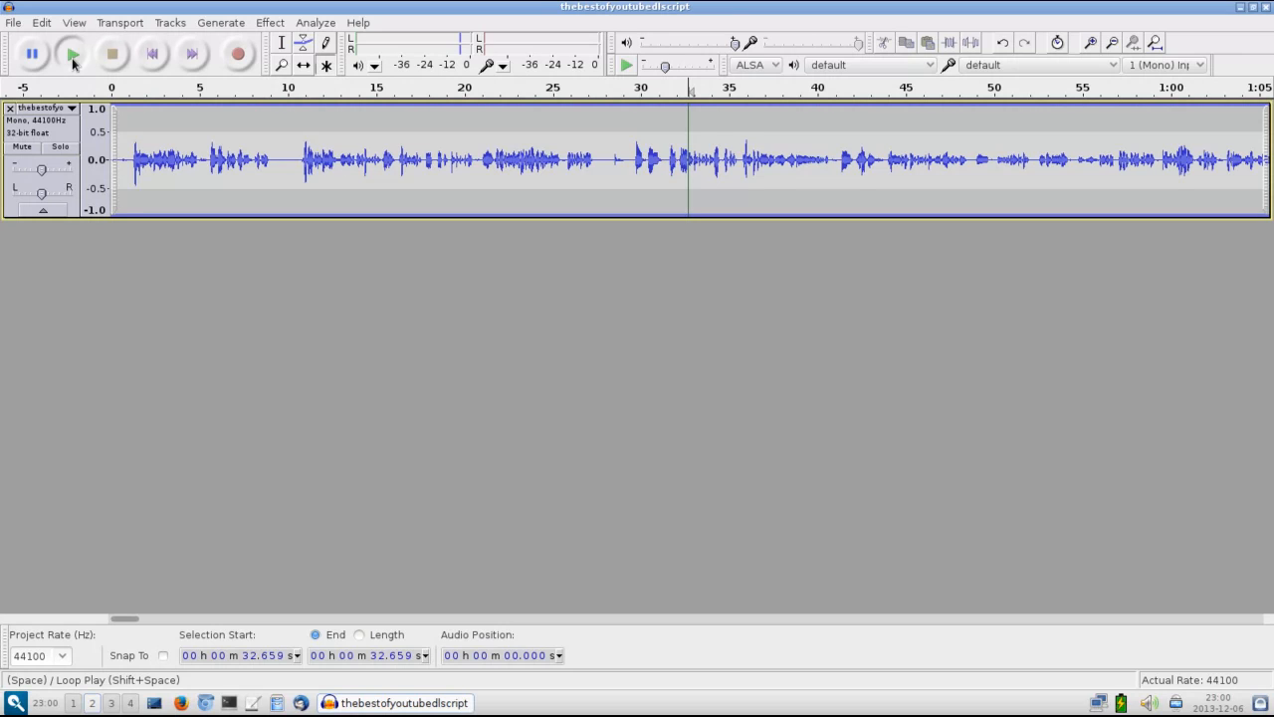
click(72, 56)
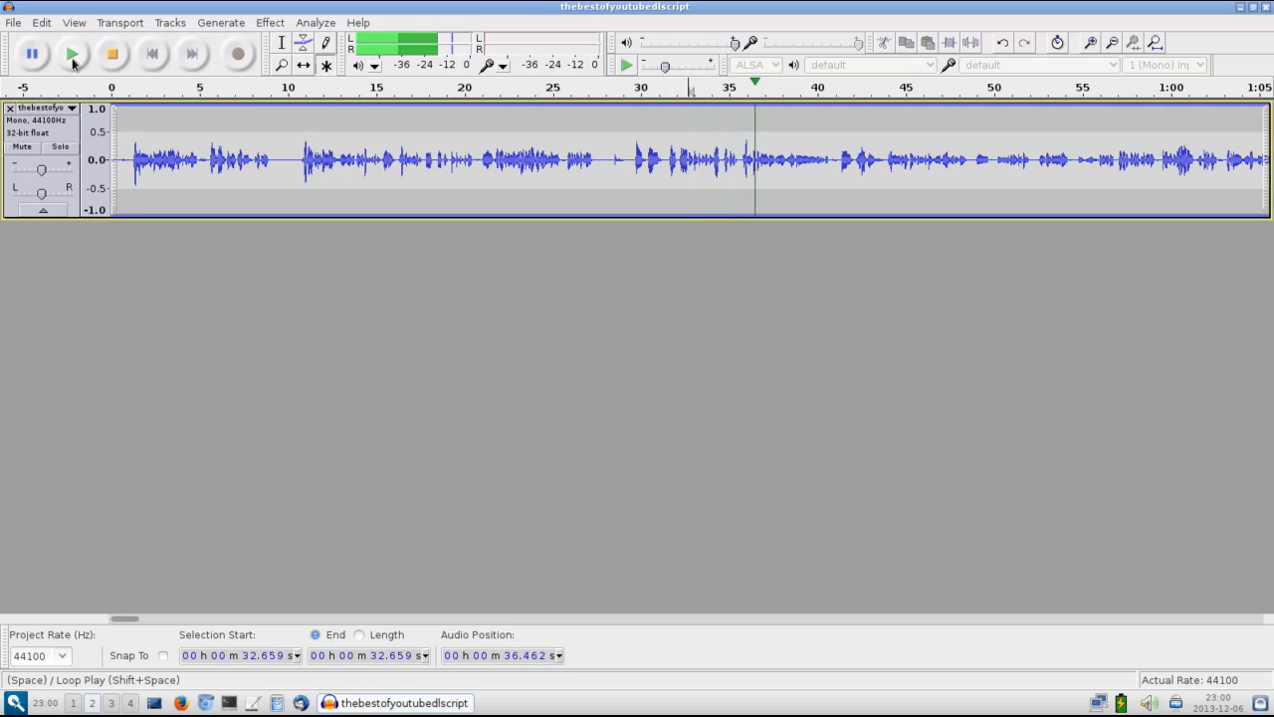
Step: Stop playback and undo the deletion of the loud spike
click(112, 53)
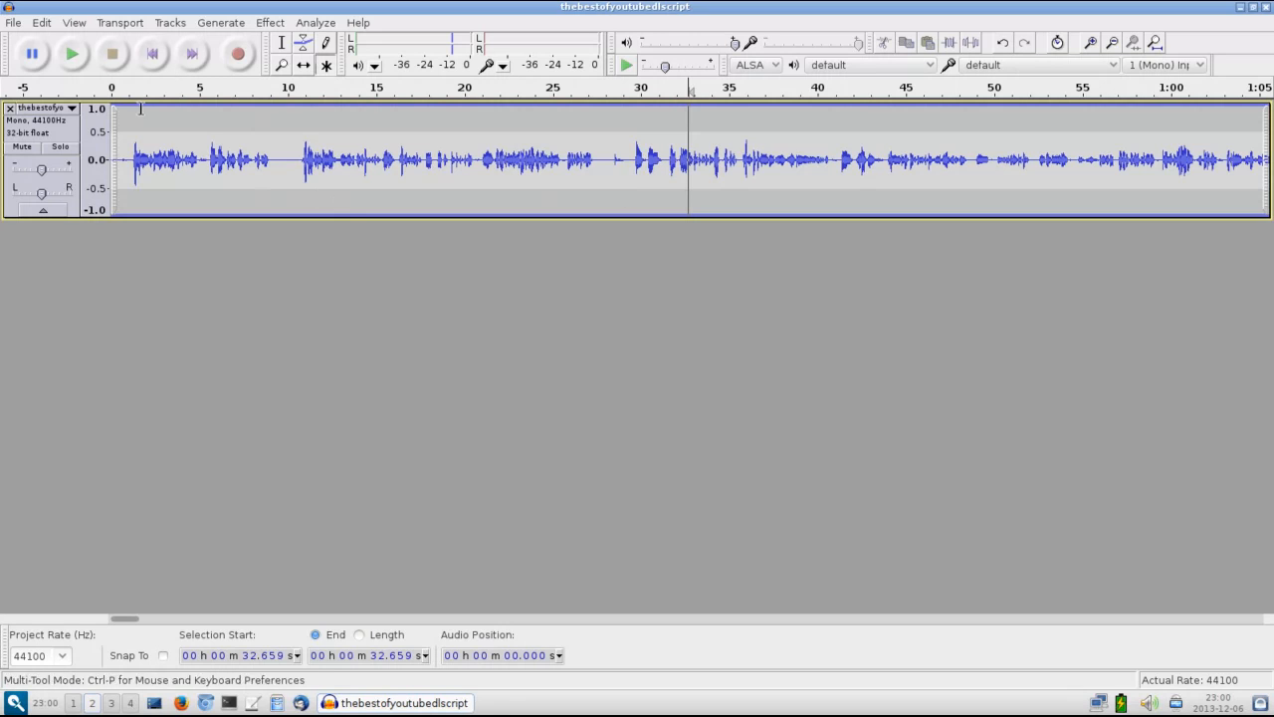
click(42, 24)
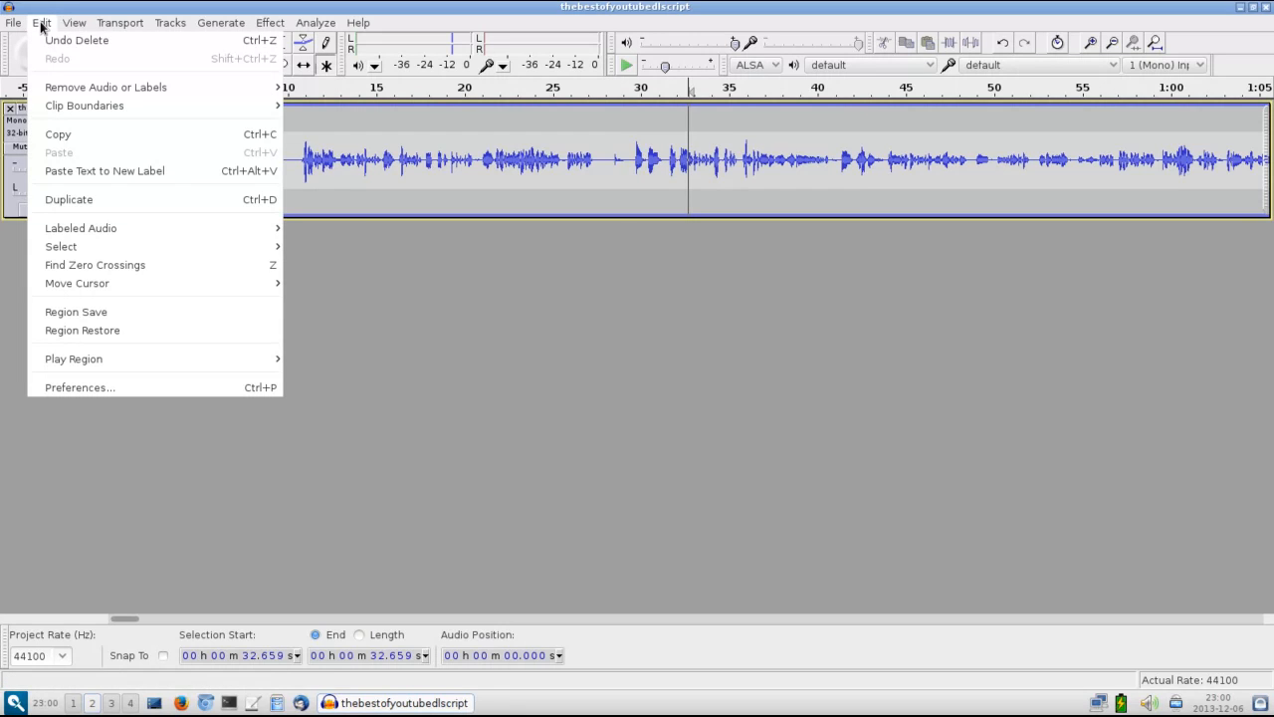
click(55, 45)
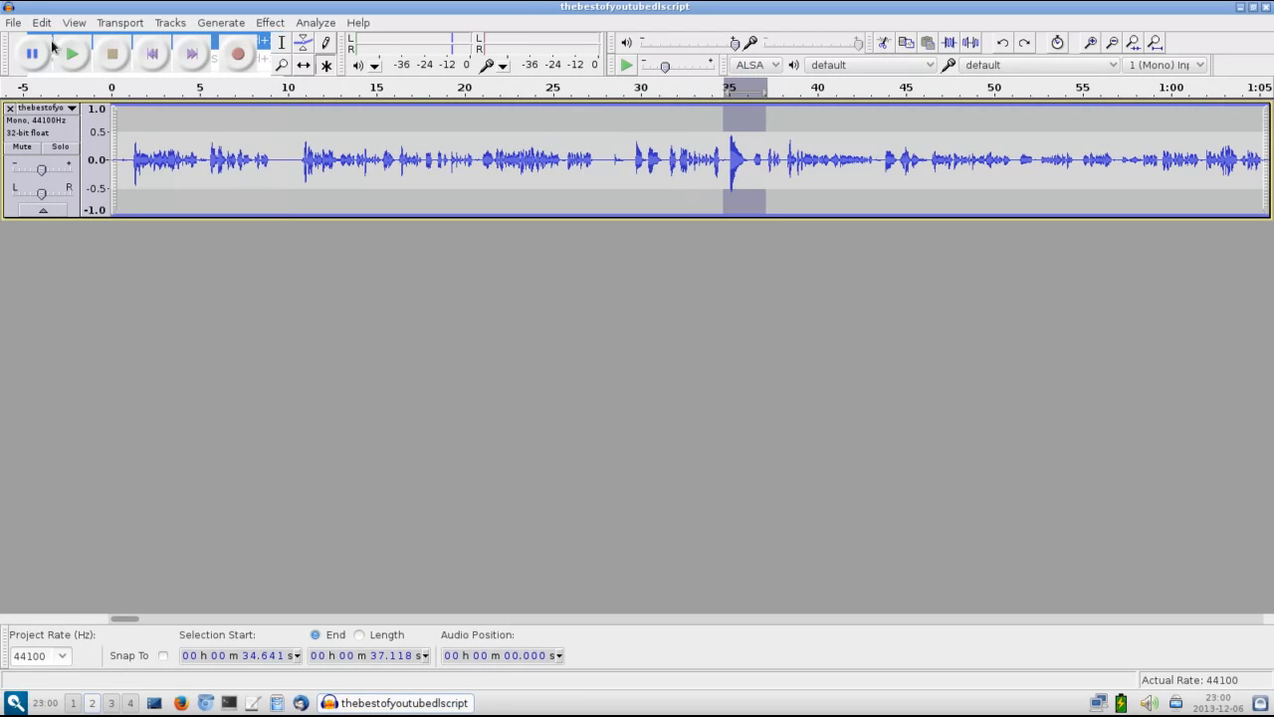
Step: Listen to the passage with the loud spike from about 33.6 s, stopping playback after it
click(706, 155)
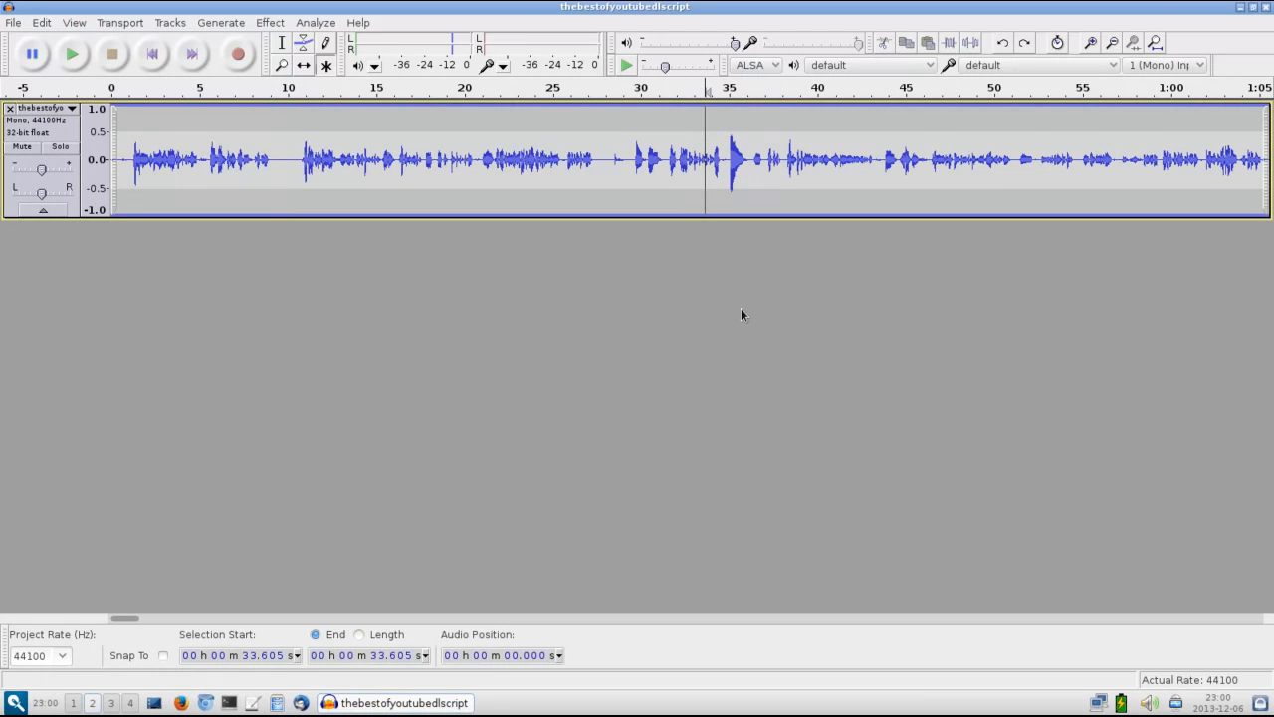
click(63, 58)
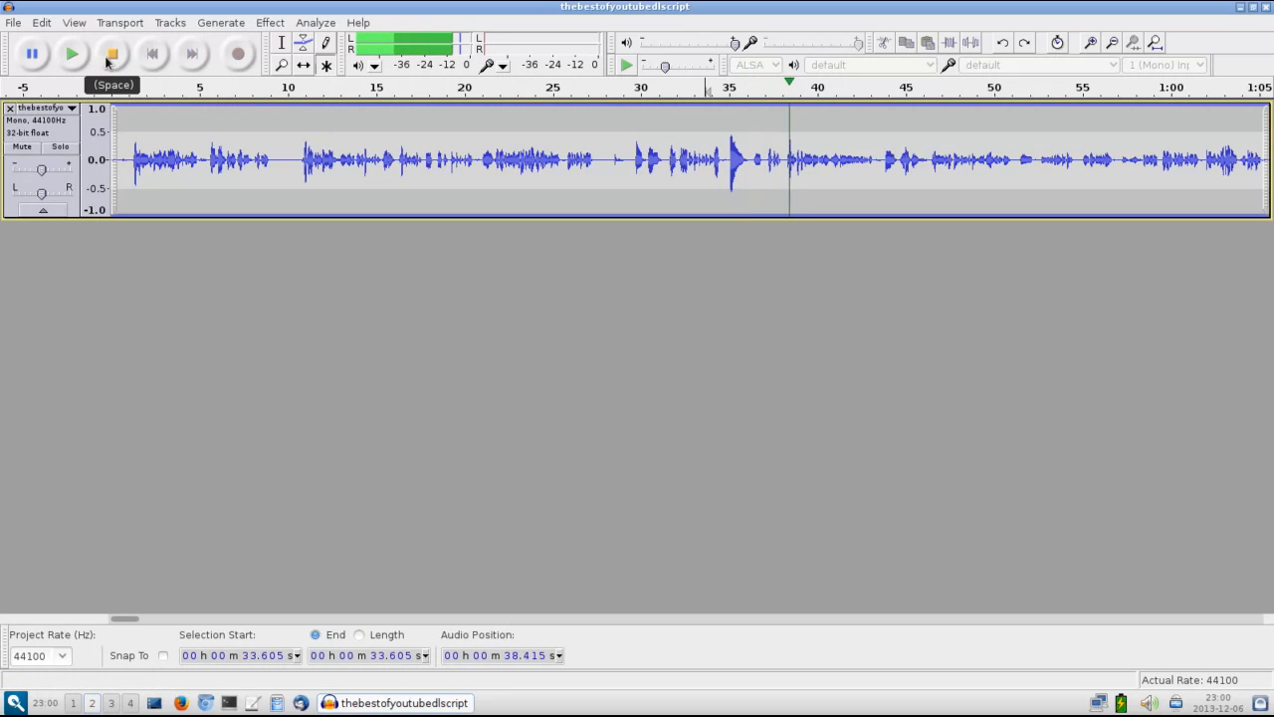
click(112, 55)
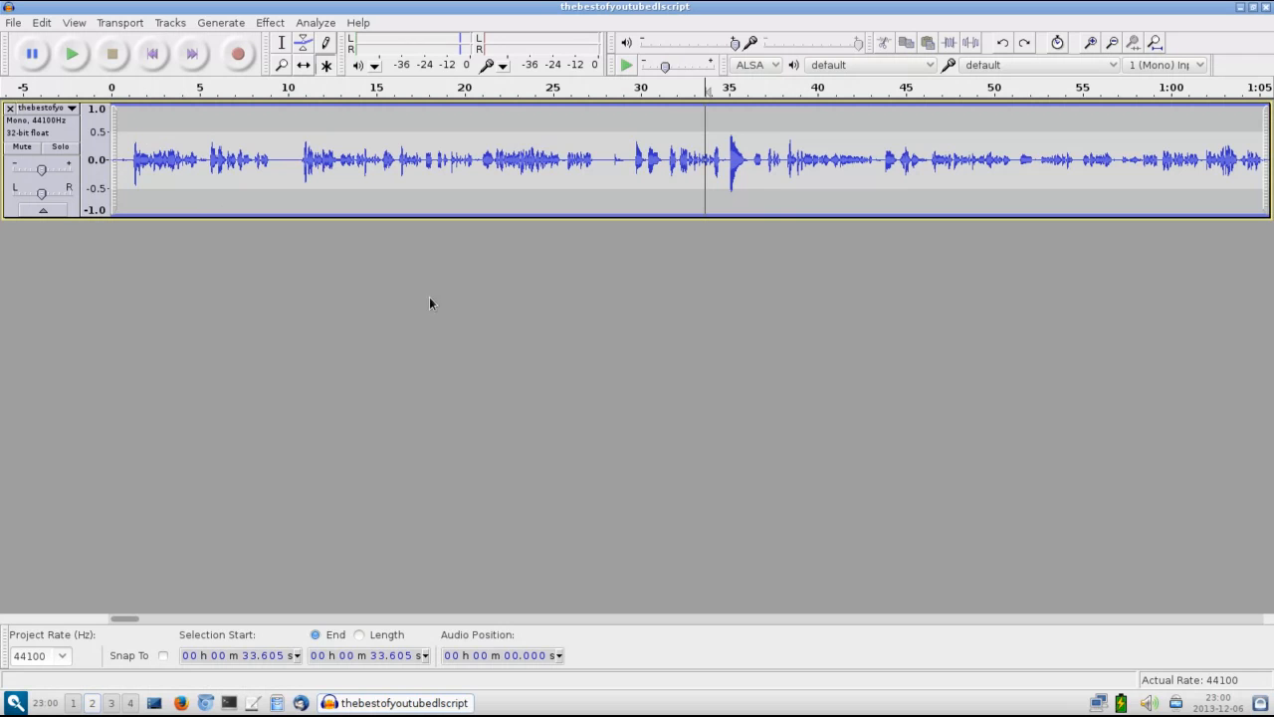
mouse_move(122, 619)
mouse_down()
mouse_move(1234, 619)
mouse_move(112, 625)
mouse_up()
click(12, 24)
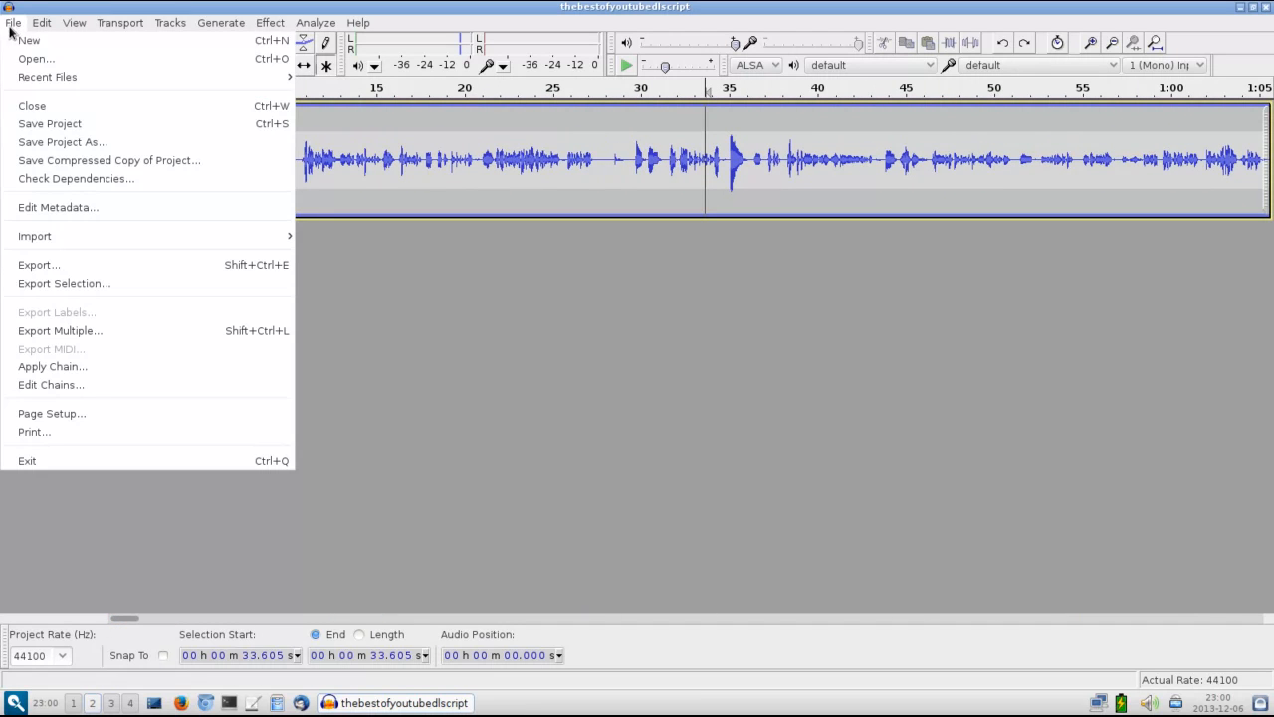
click(70, 144)
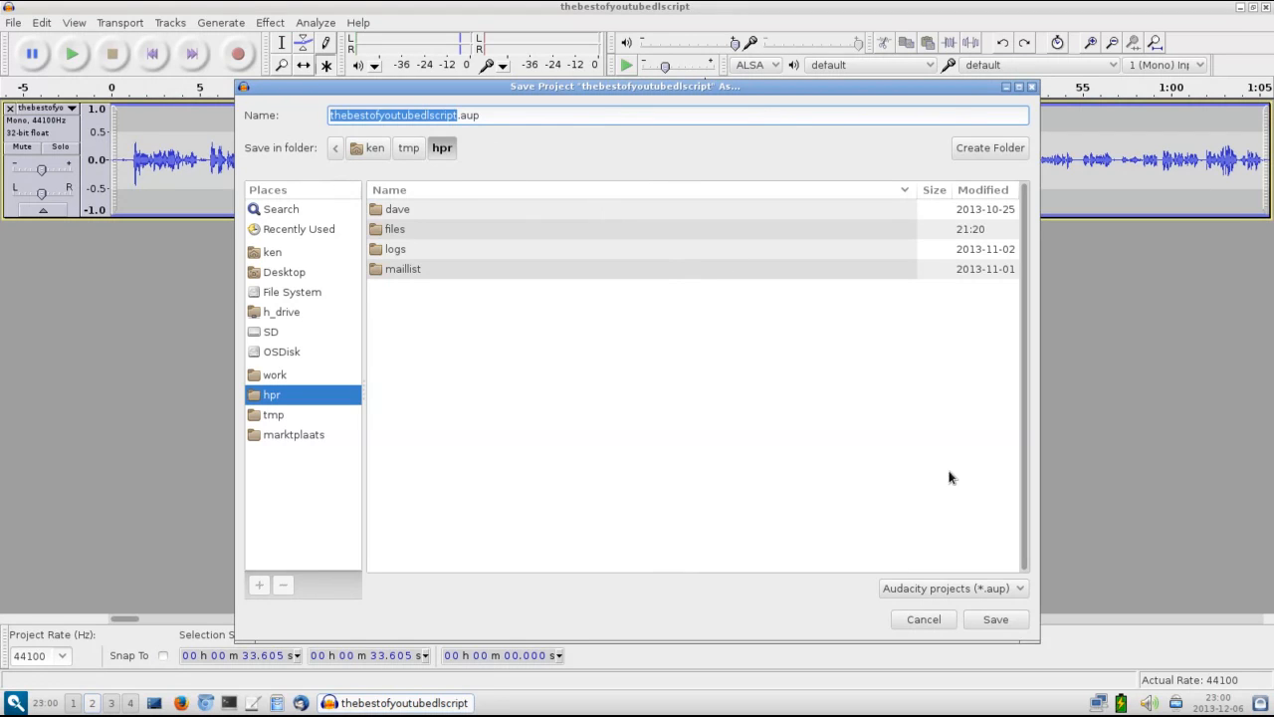
click(924, 619)
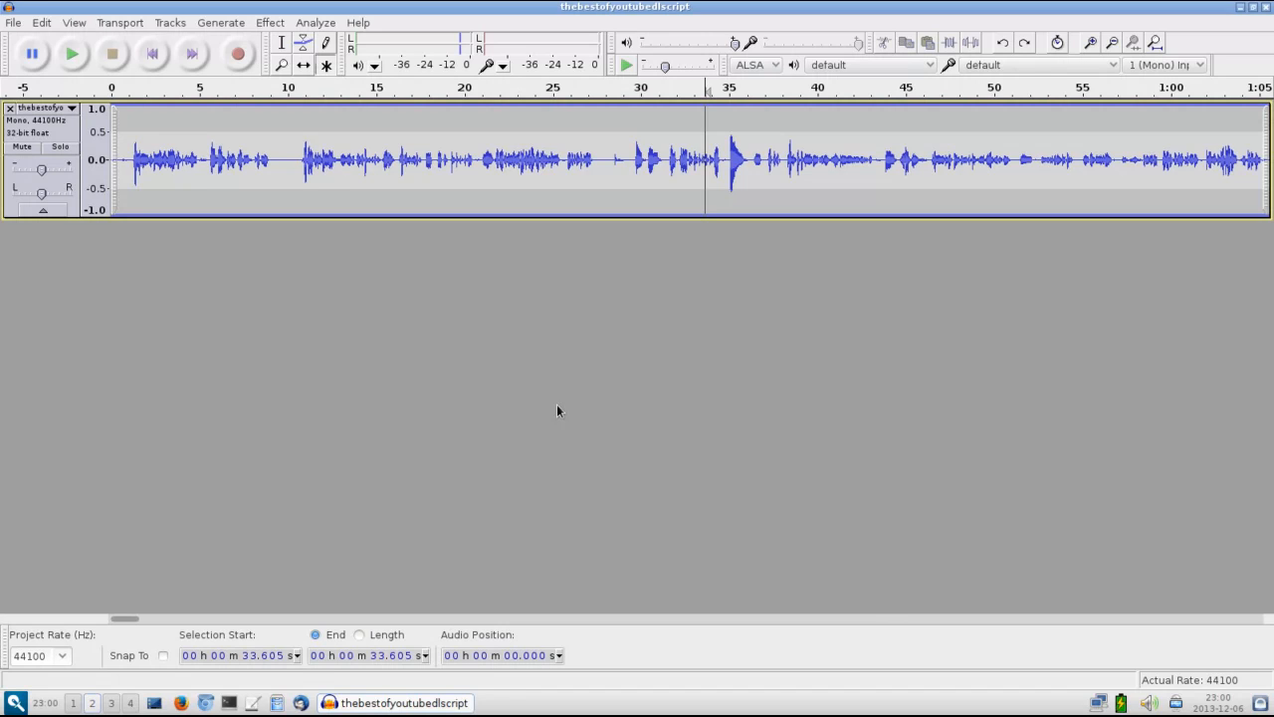
Step: Delete the silence at the start of the track, from 0 to about 1.08 s
click(130, 167)
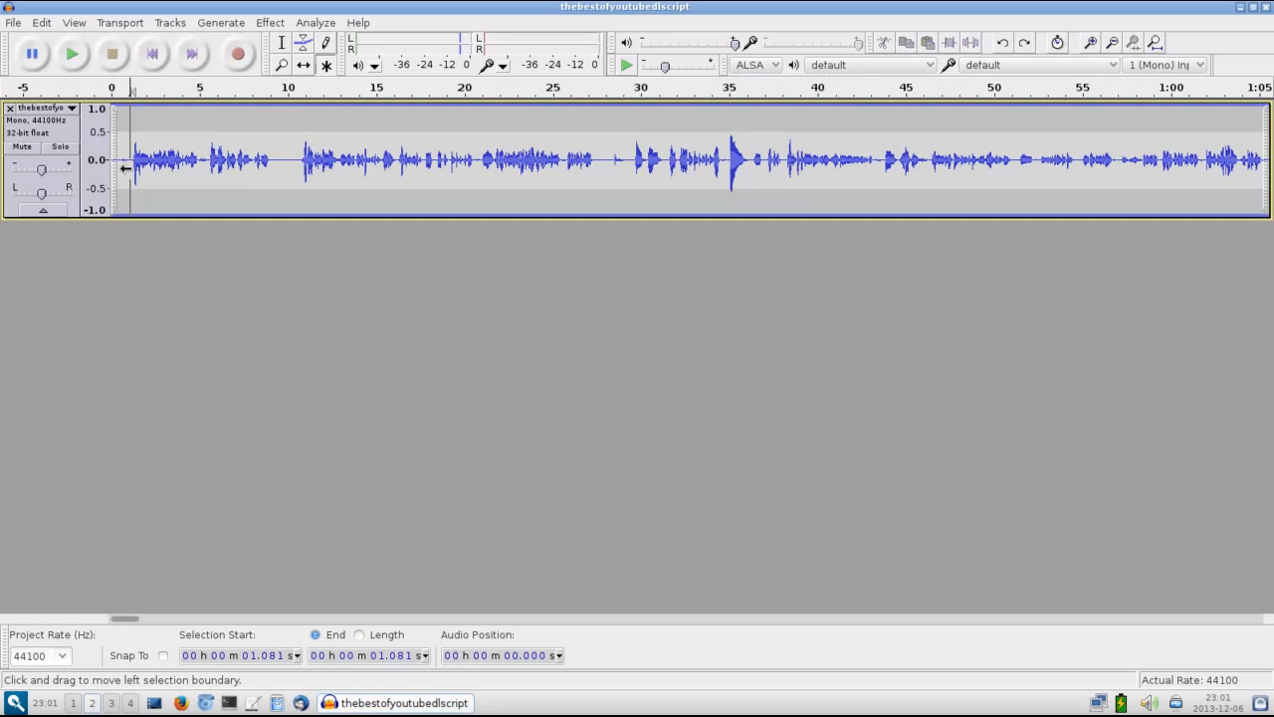
drag(126, 168, 113, 168)
key(Delete)
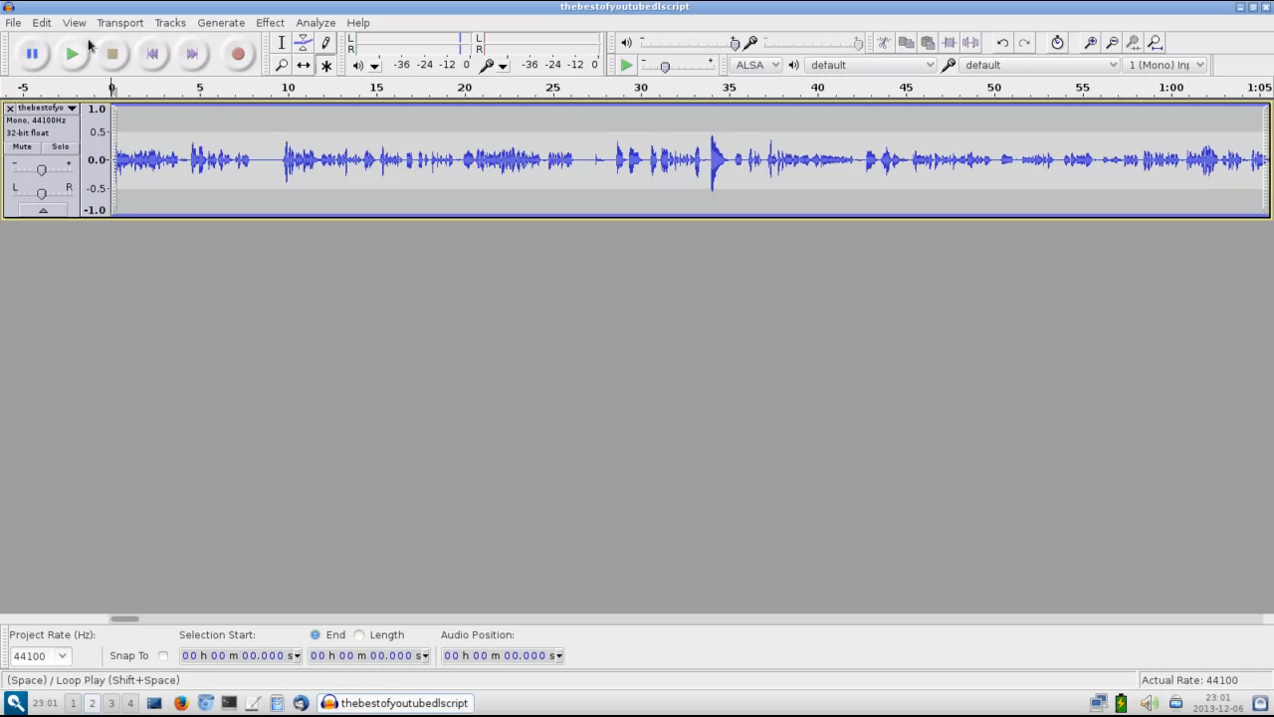
click(41, 22)
mouse_move(81, 94)
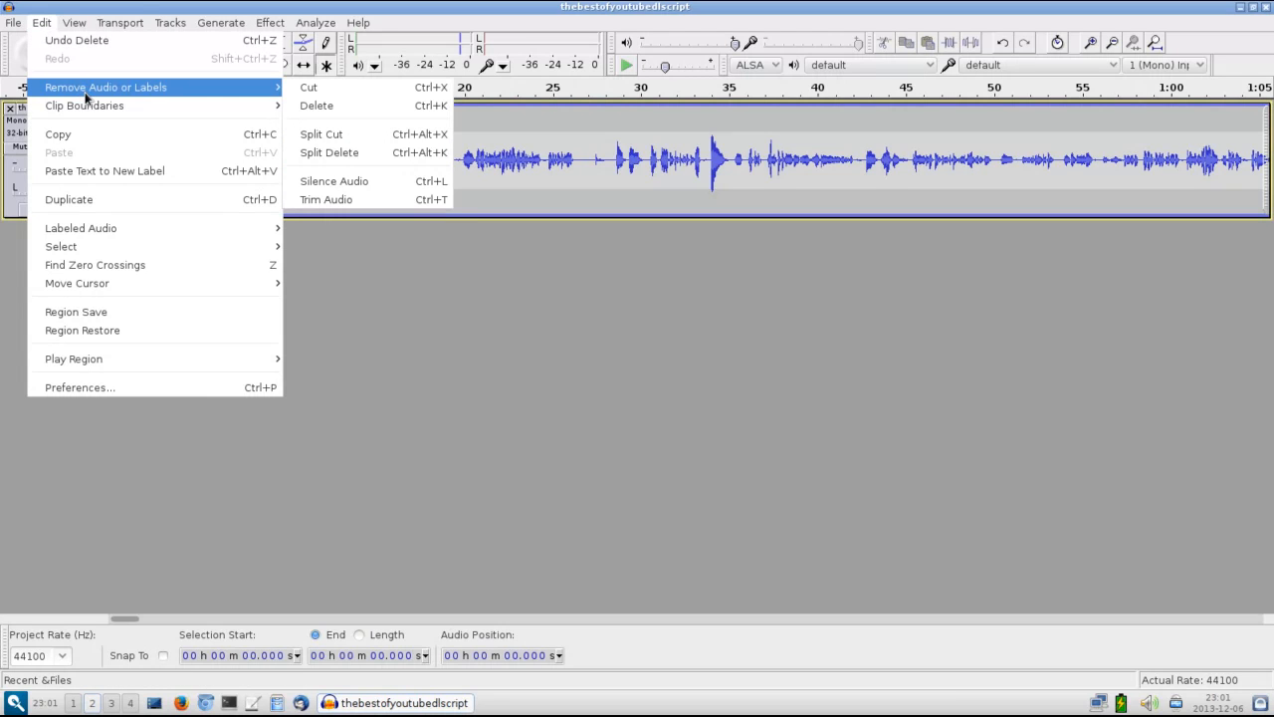
click(365, 14)
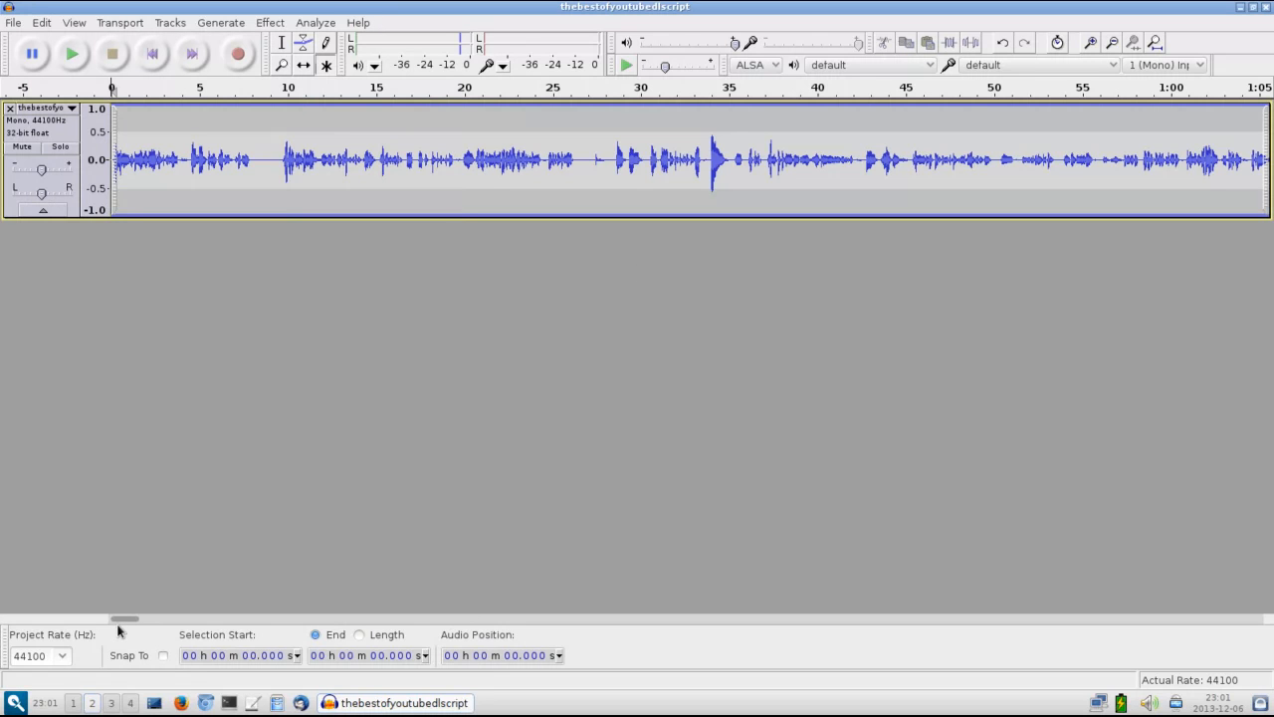
Step: Listen to the end of the recording from about 41 min 27.4 s to find where the speech stops
drag(122, 621, 1270, 615)
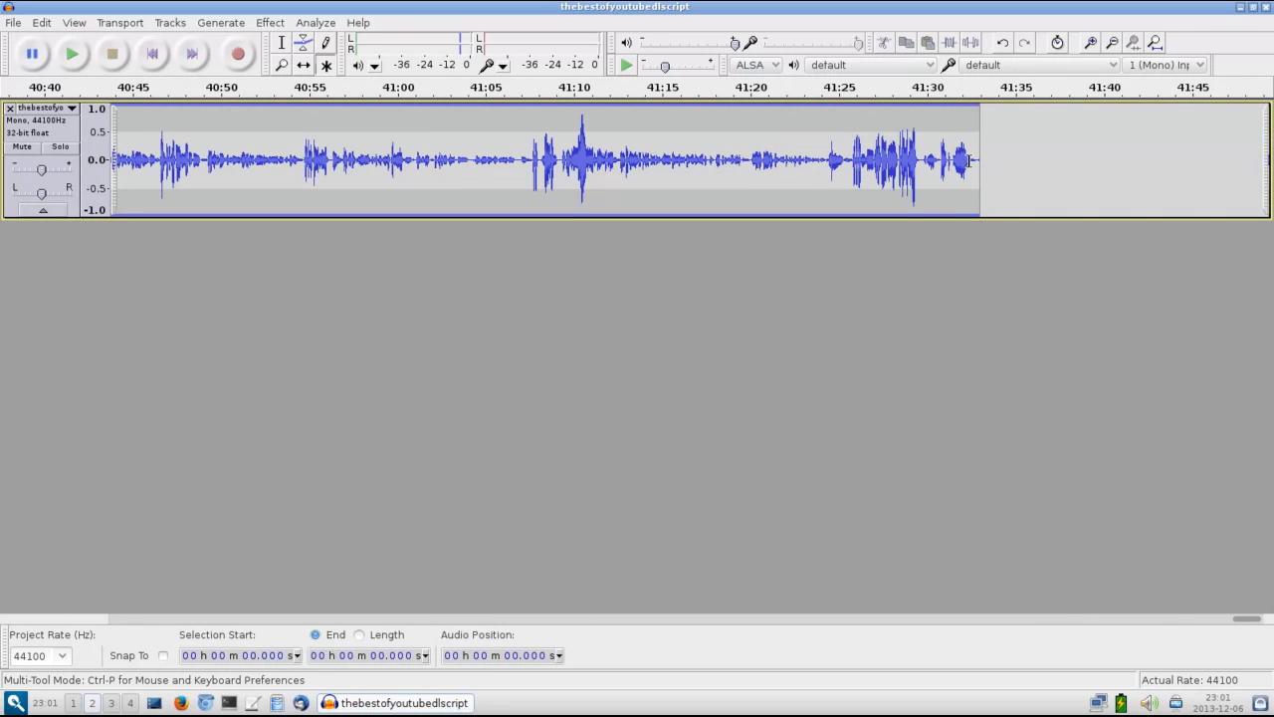
click(881, 164)
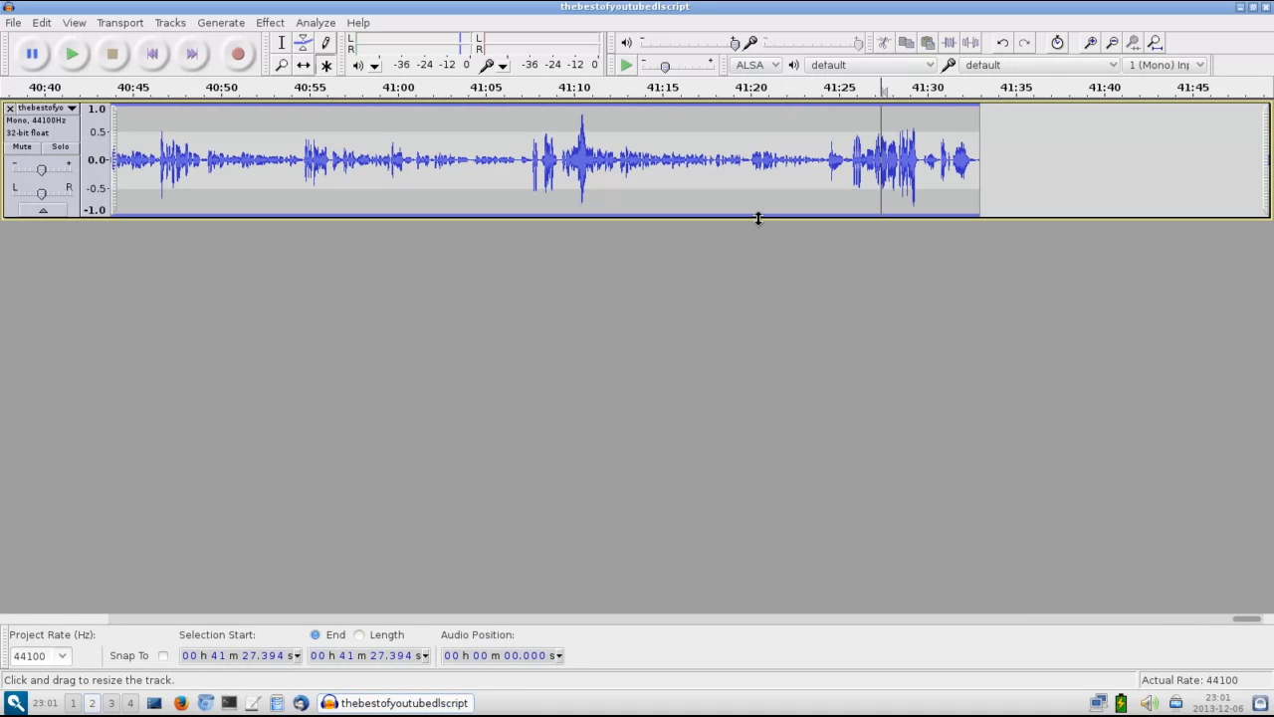
click(82, 53)
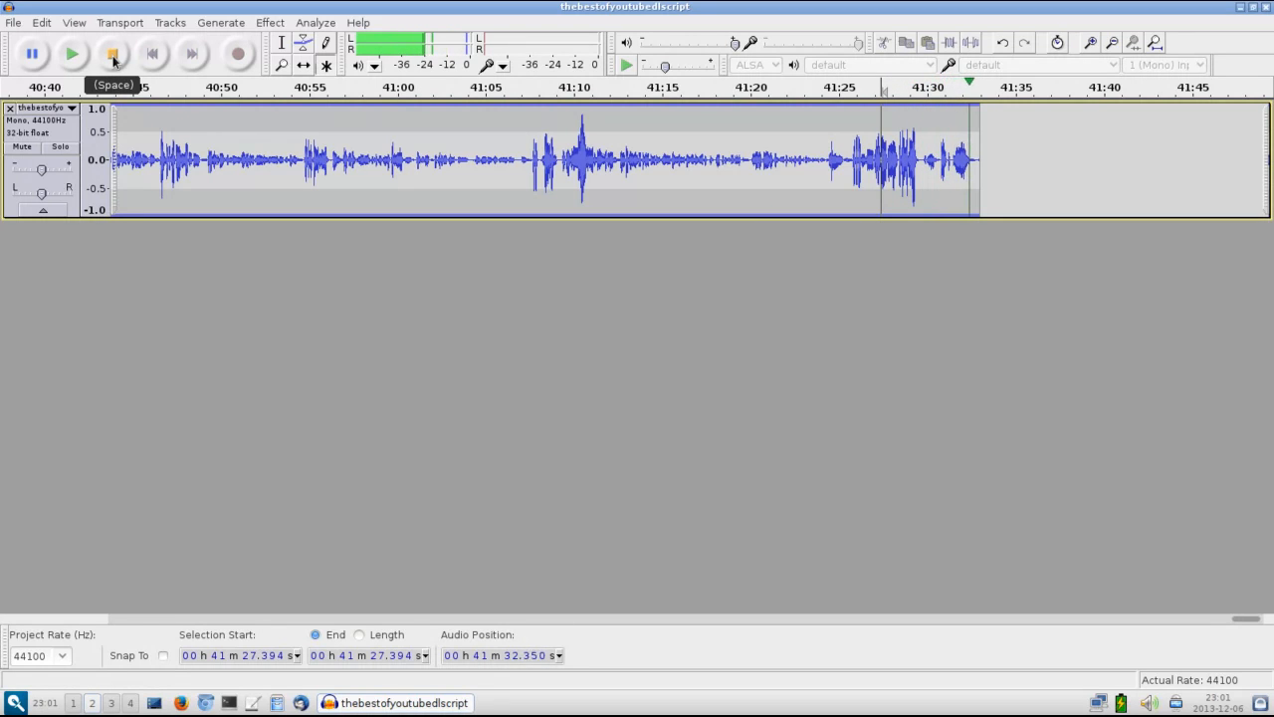
click(114, 60)
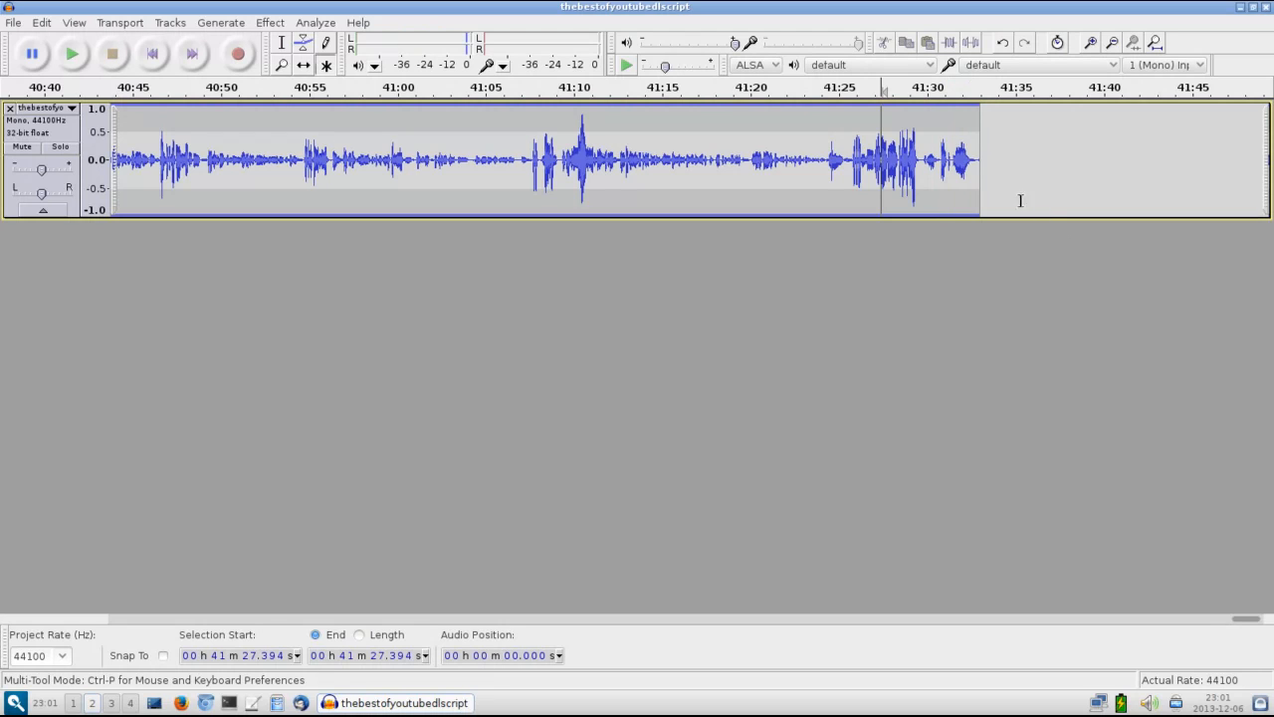
Step: Delete the trailing silence at the end of the track, from about 41 min 32.8 s onwards
click(977, 159)
drag(981, 160, 984, 161)
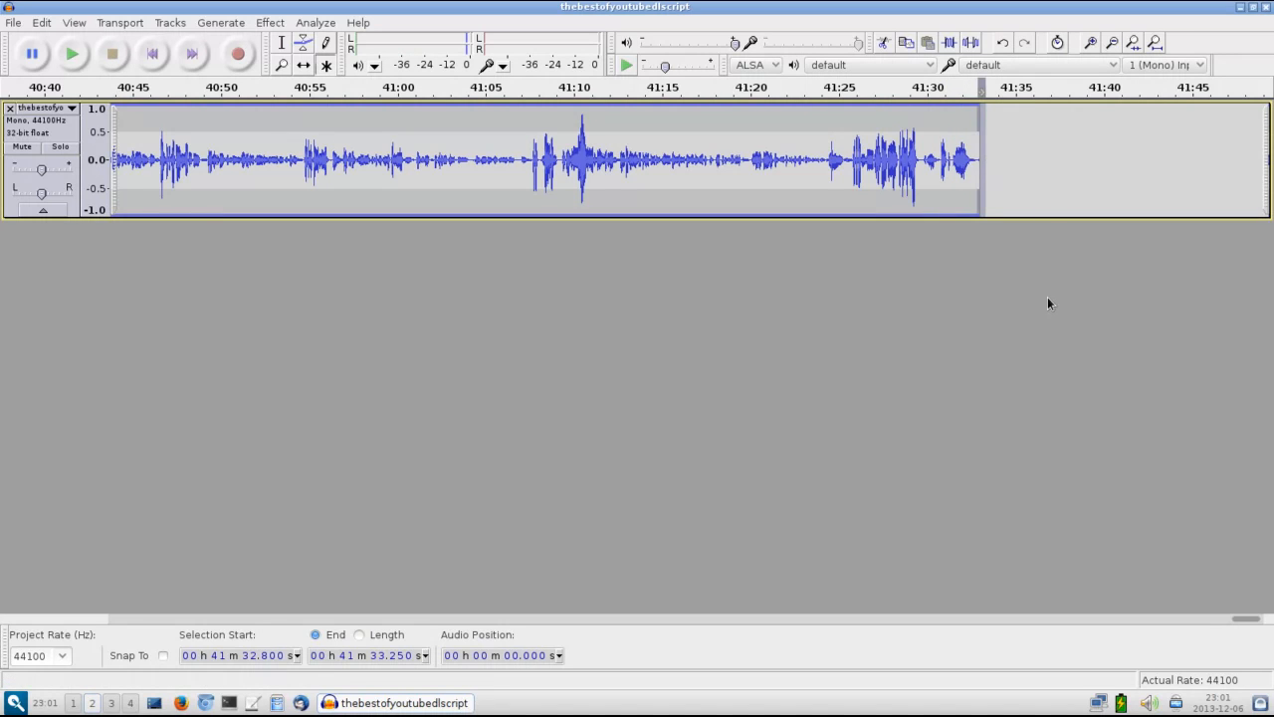
key(Delete)
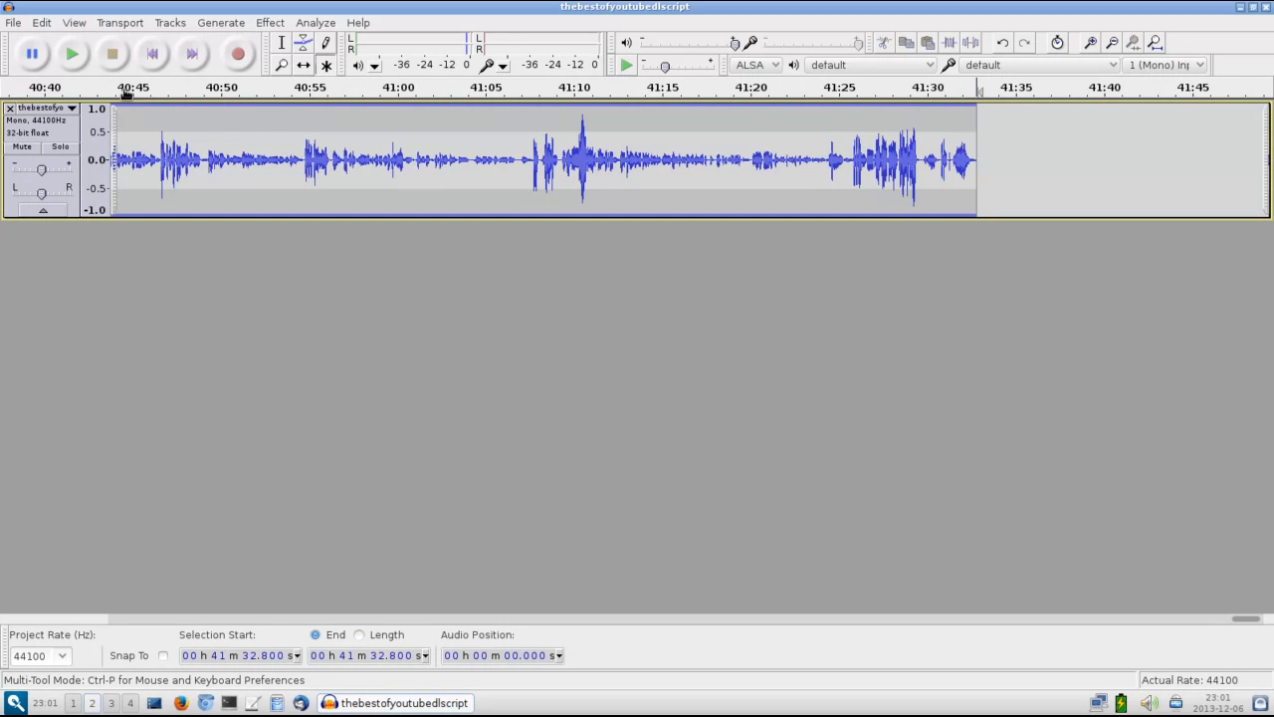
Step: Truncate silence across the whole recording with 200 ms minimum, 1000 ms maximum, 4:1 compression and a -40 dB threshold
click(1155, 42)
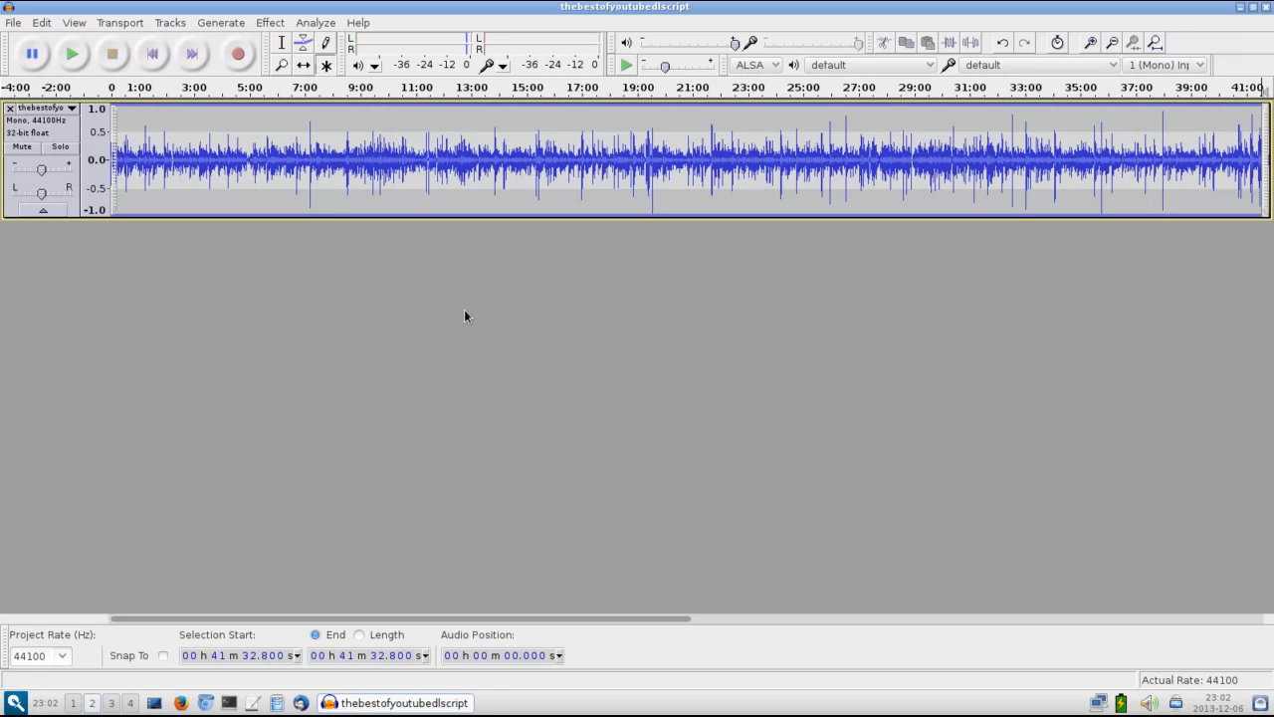
click(275, 23)
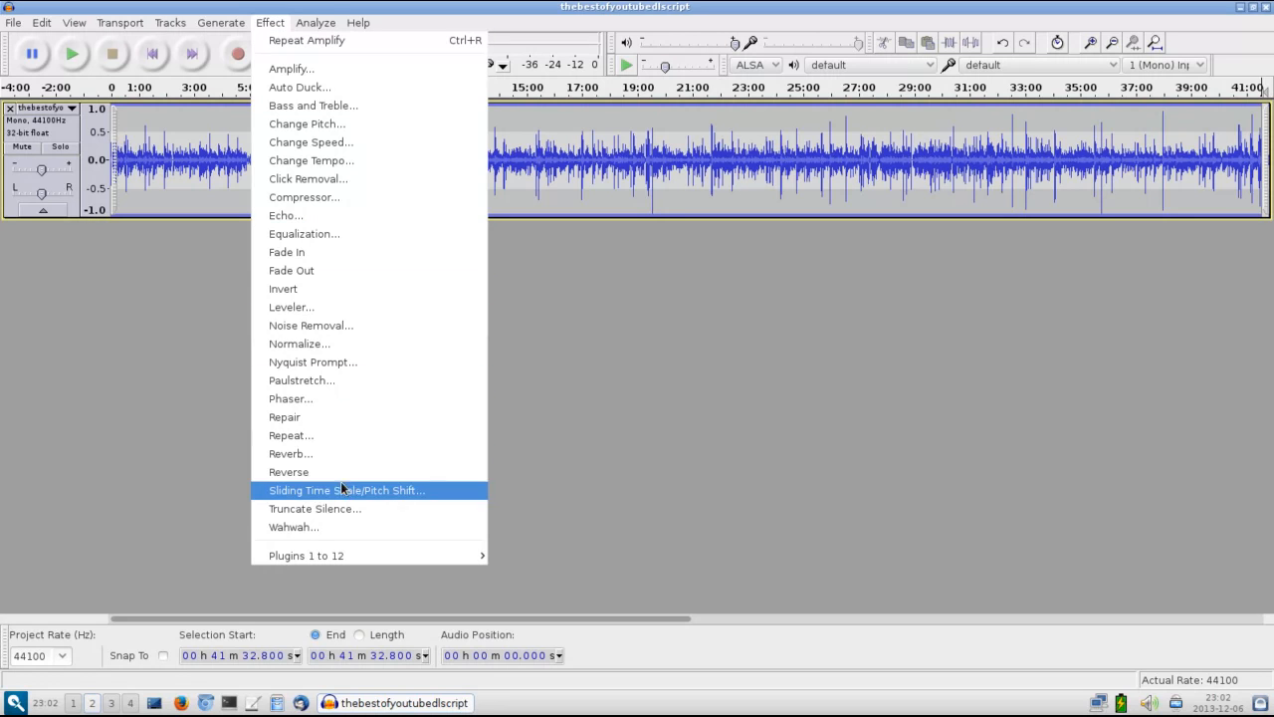
click(356, 503)
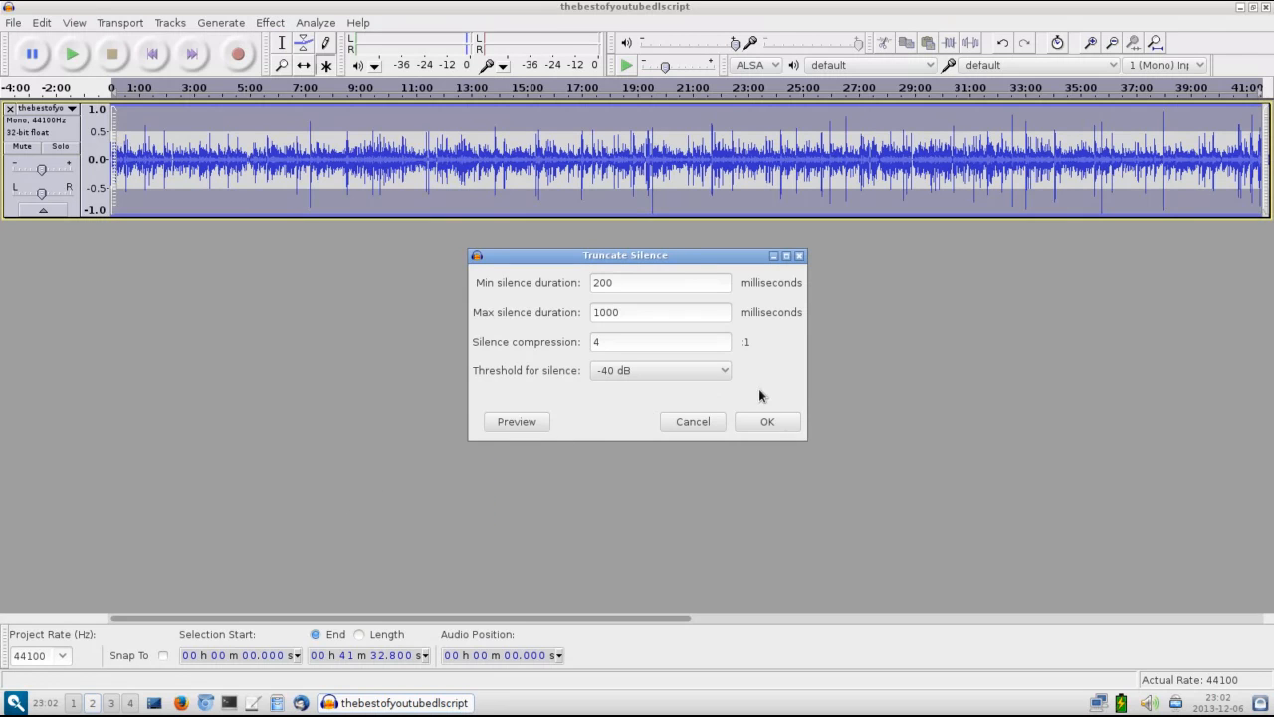
click(783, 427)
click(782, 424)
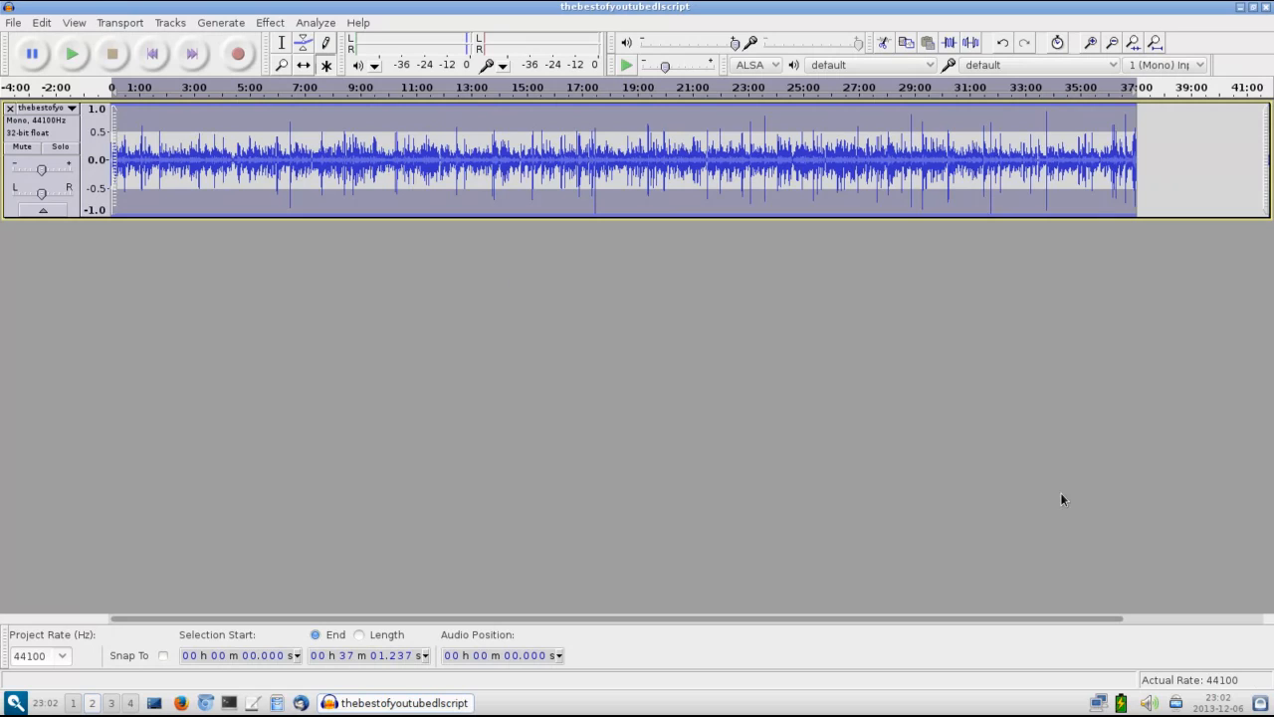
click(764, 444)
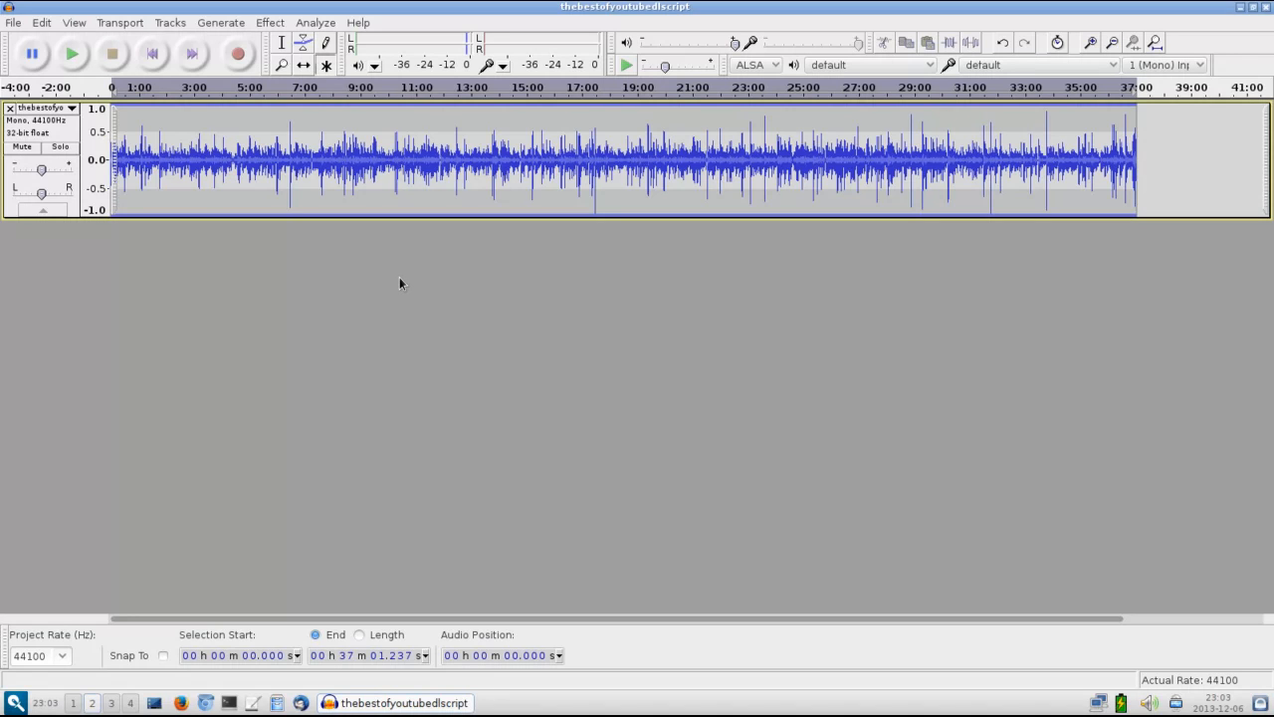
Step: Import intro.flac from the hpr folder as a second audio track
click(14, 23)
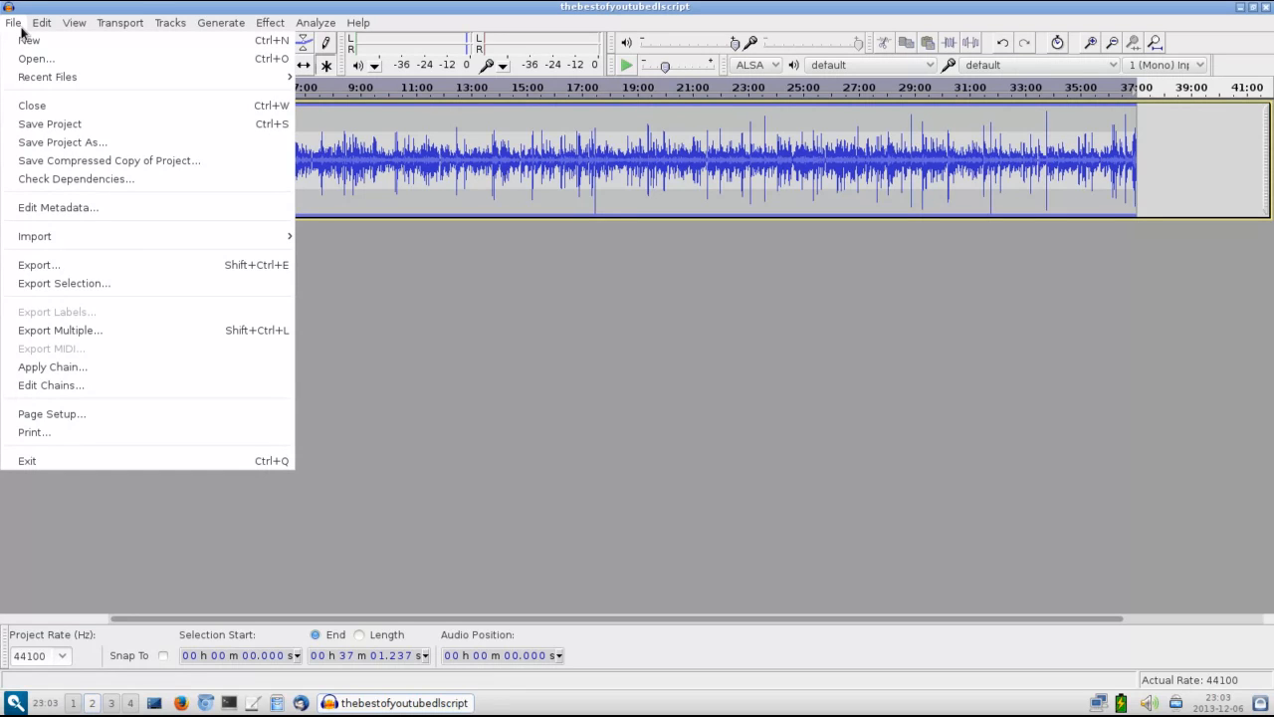
mouse_move(149, 236)
click(391, 239)
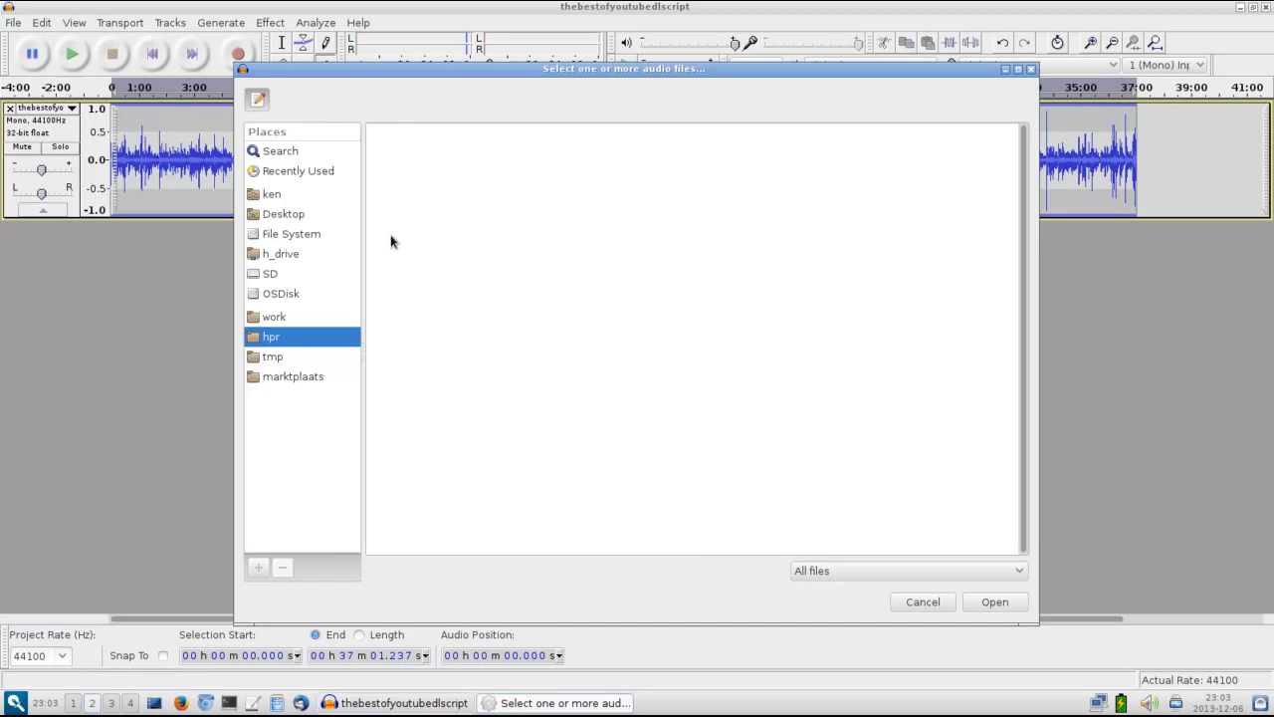
click(425, 281)
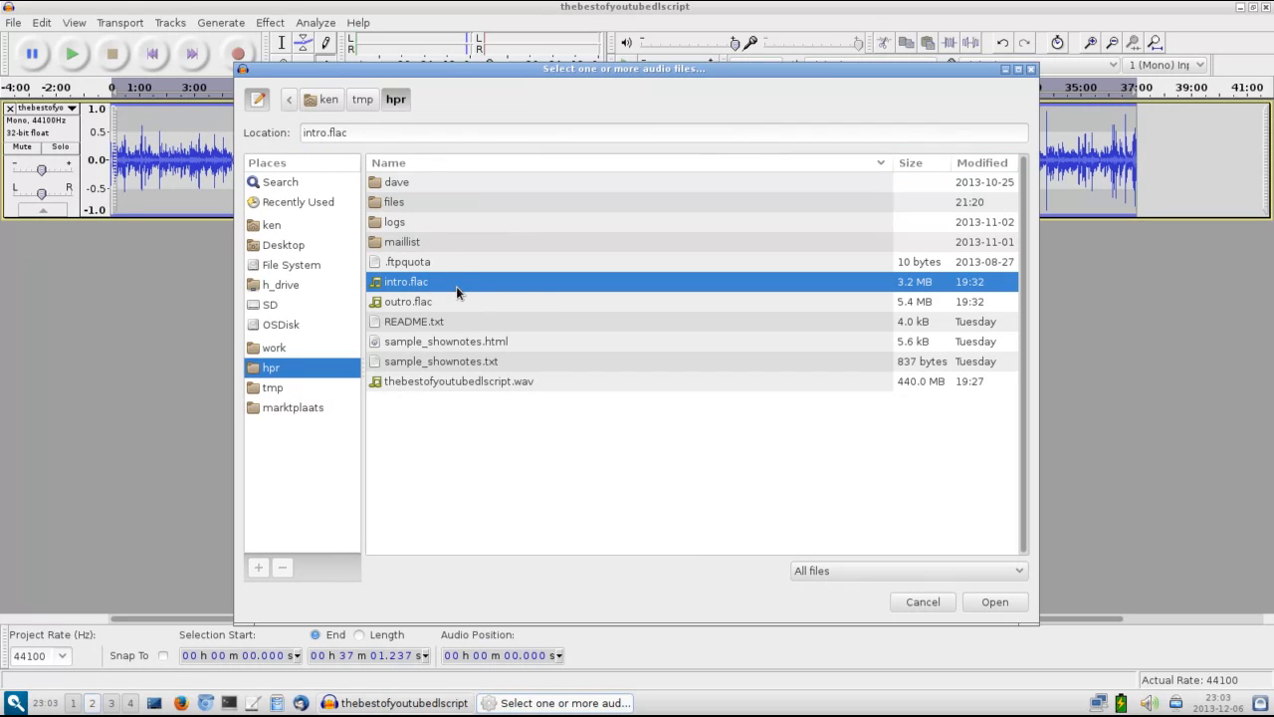
click(995, 603)
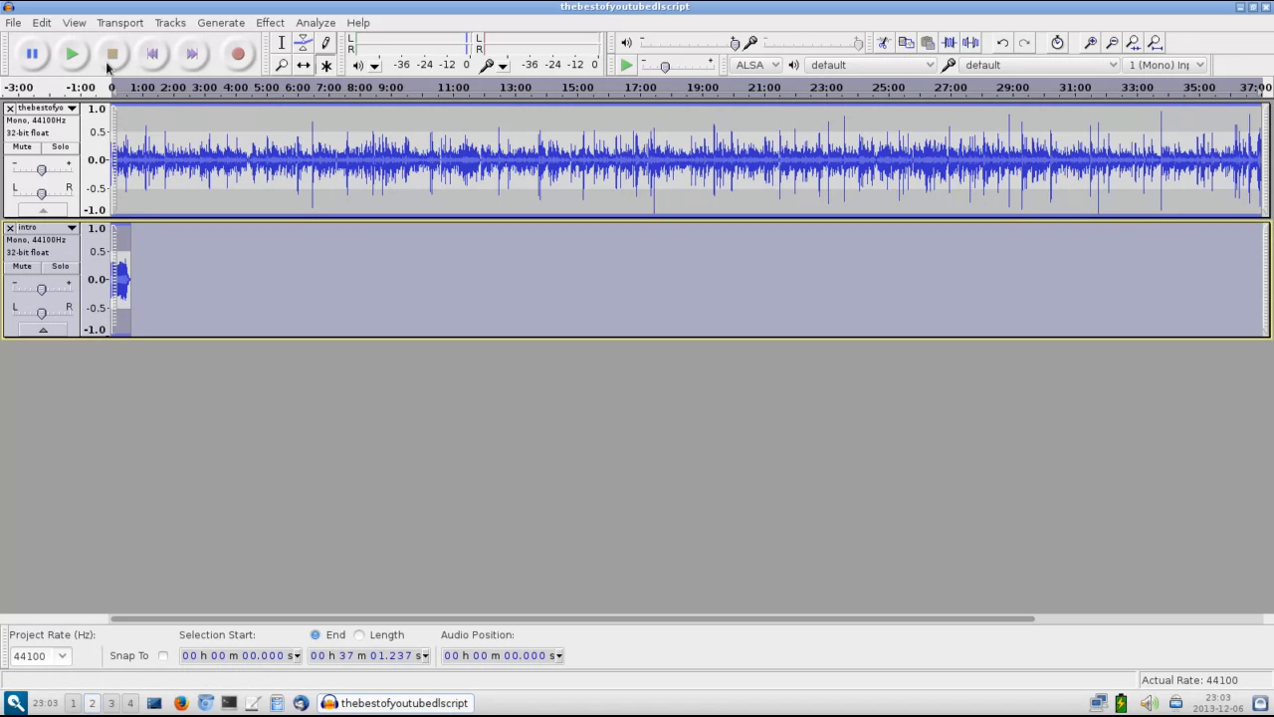
Step: Play both tracks together from the very beginning for a couple of seconds, and stop playback
click(150, 57)
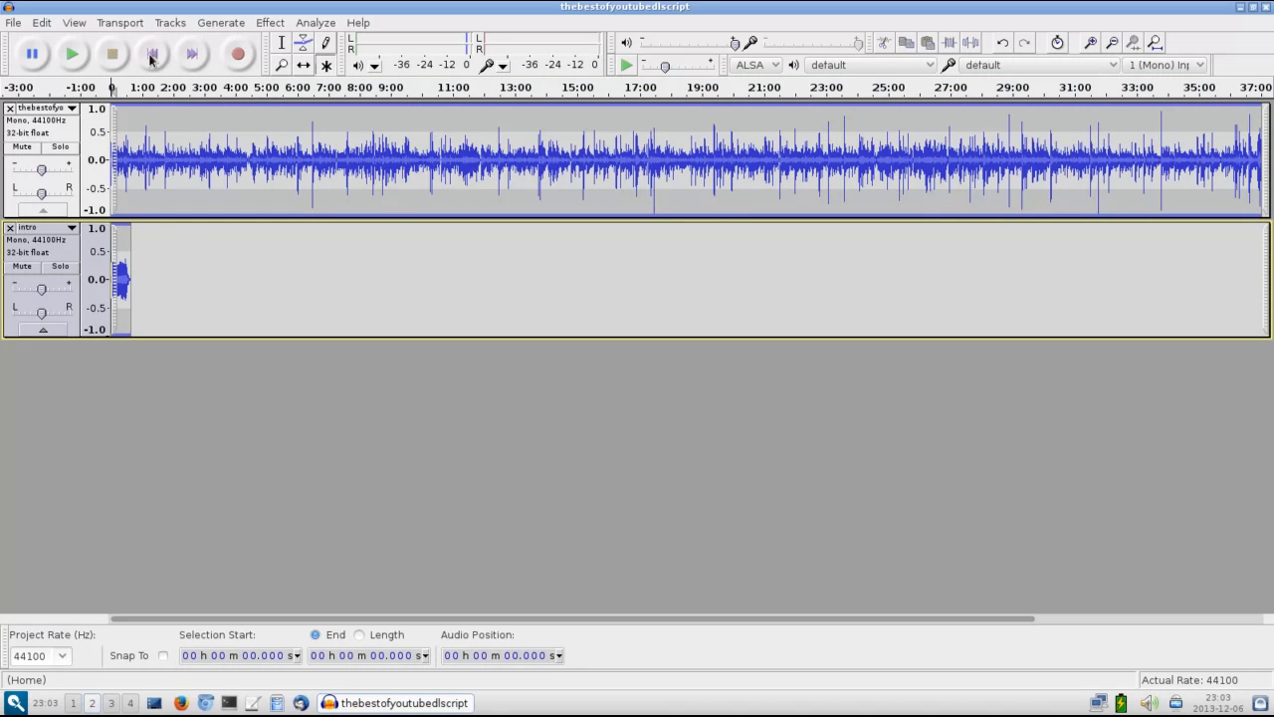
click(72, 56)
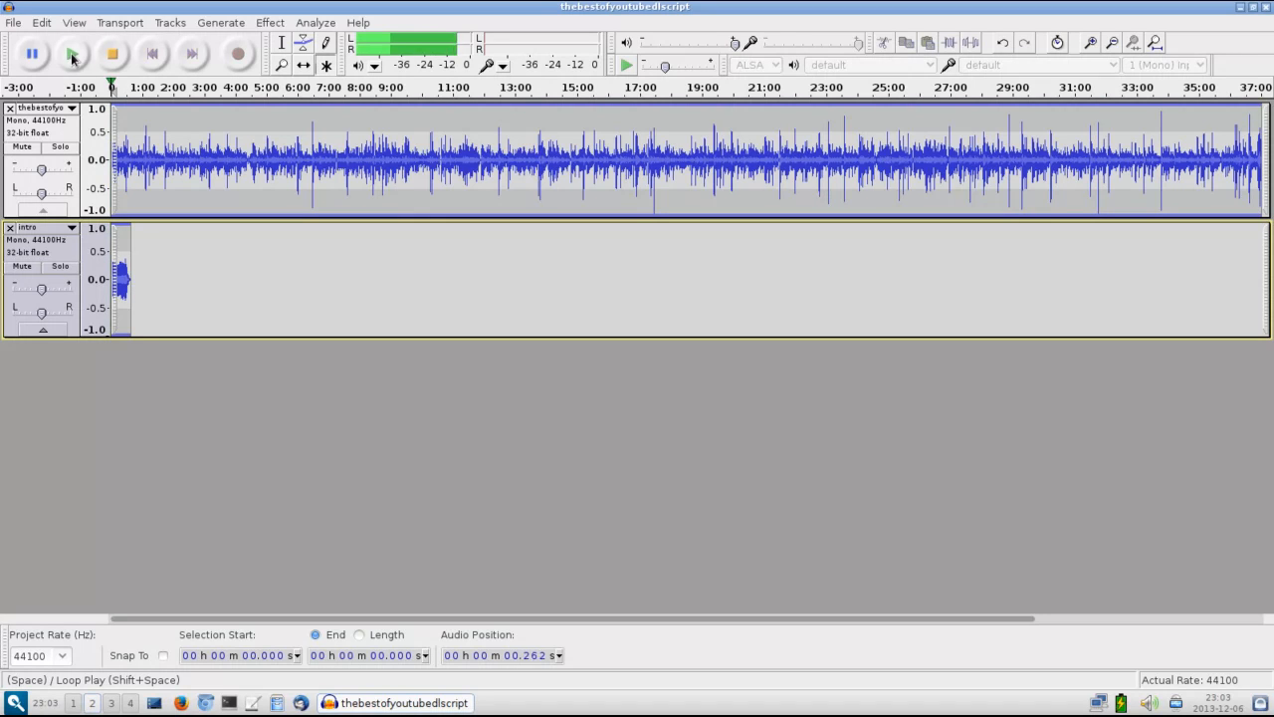
click(111, 61)
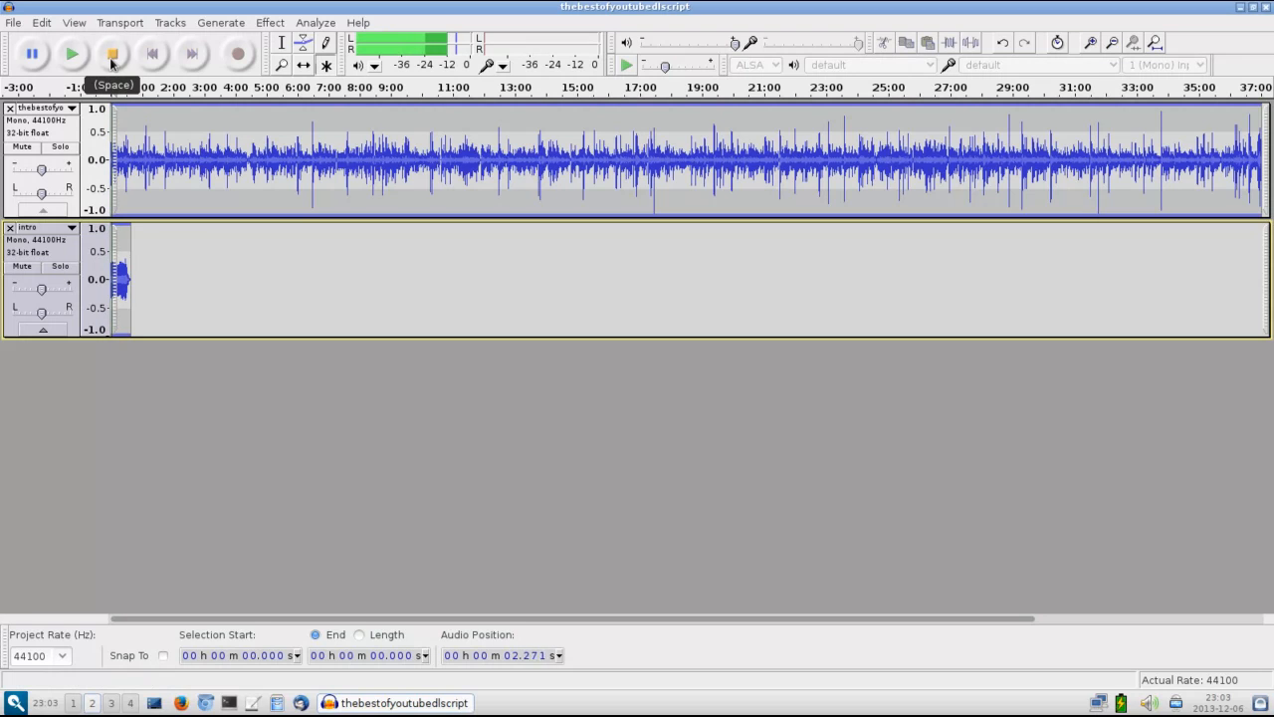
click(114, 62)
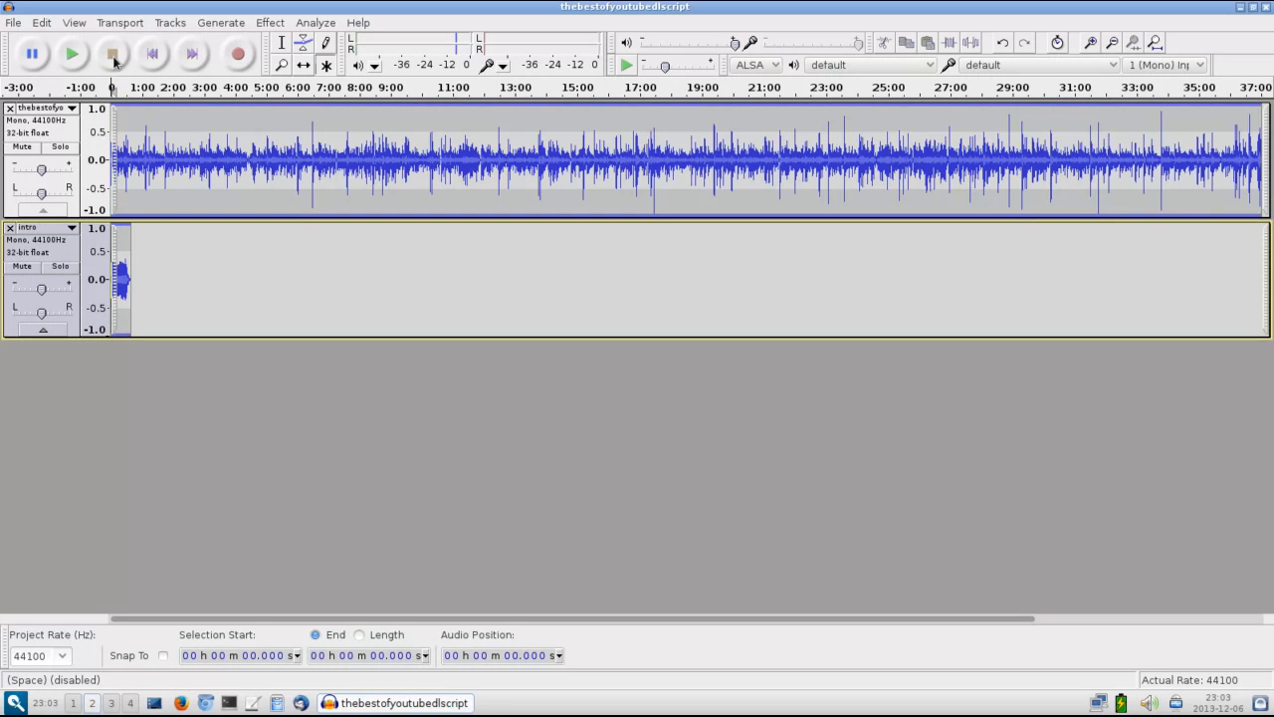
Step: Select the intro track from 0 to about 1 min 3 s and fit that selection to the view
click(143, 248)
drag(140, 248, 109, 251)
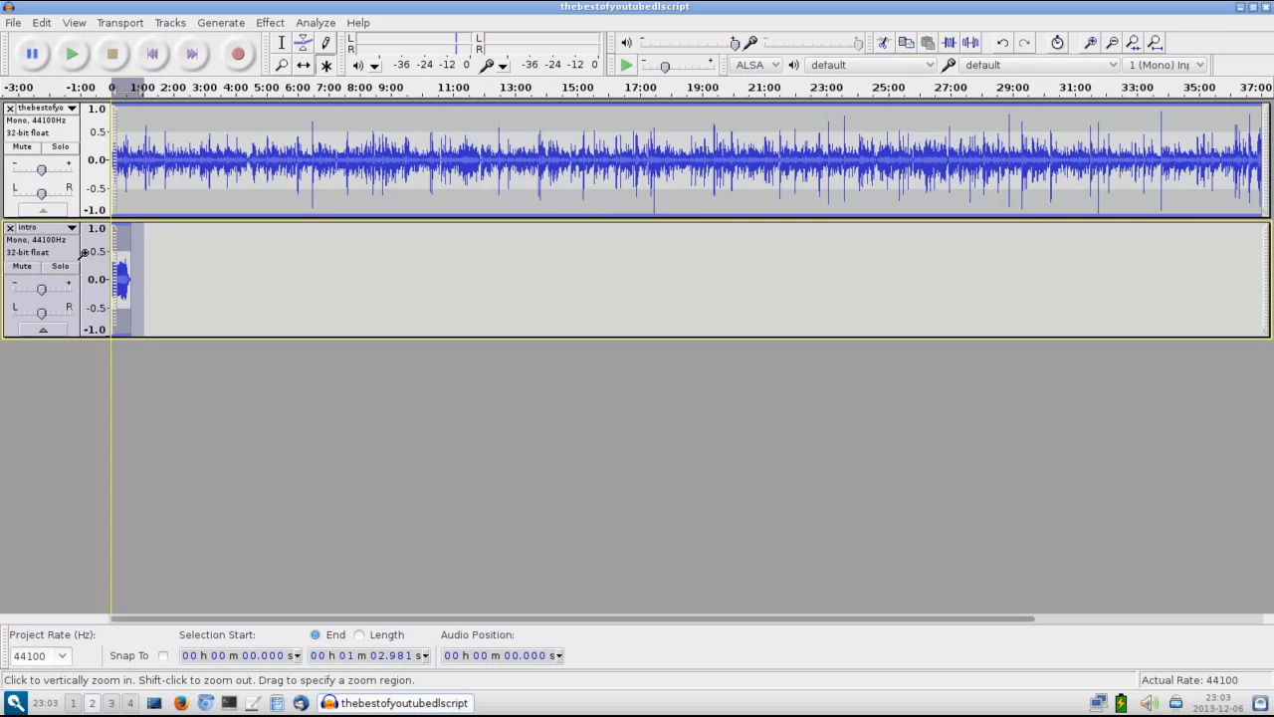
click(1133, 44)
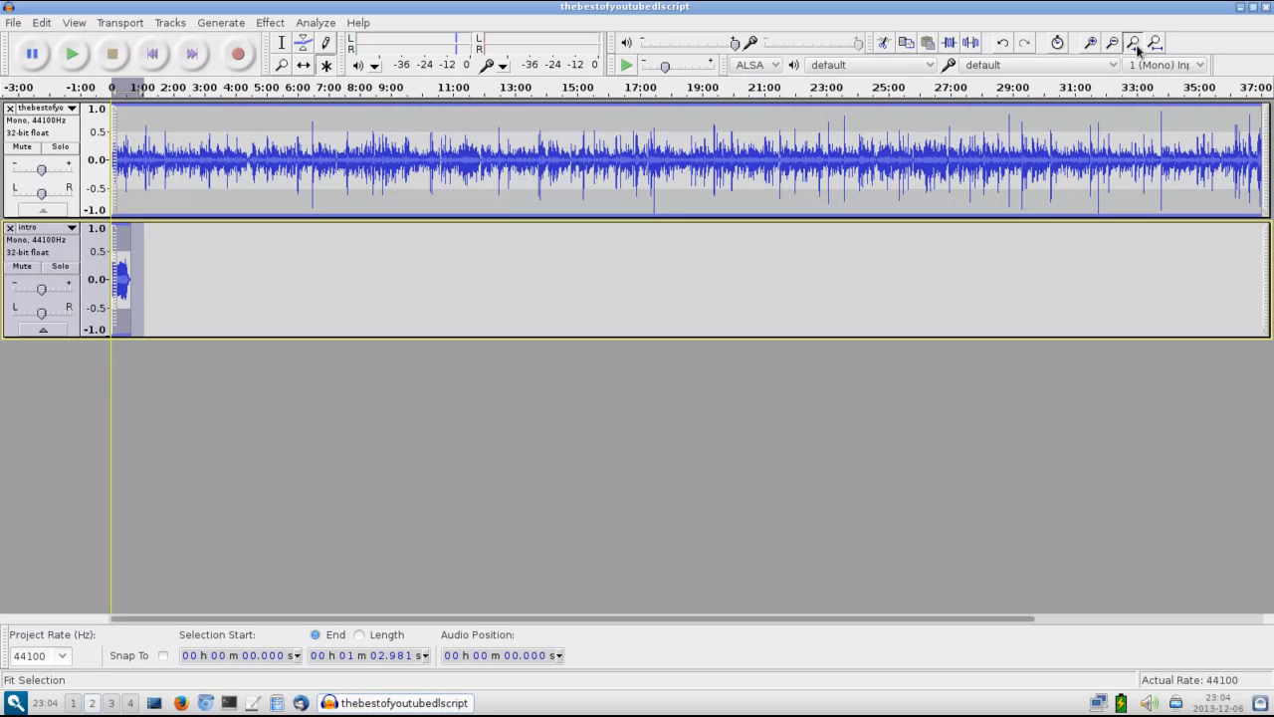
click(1135, 45)
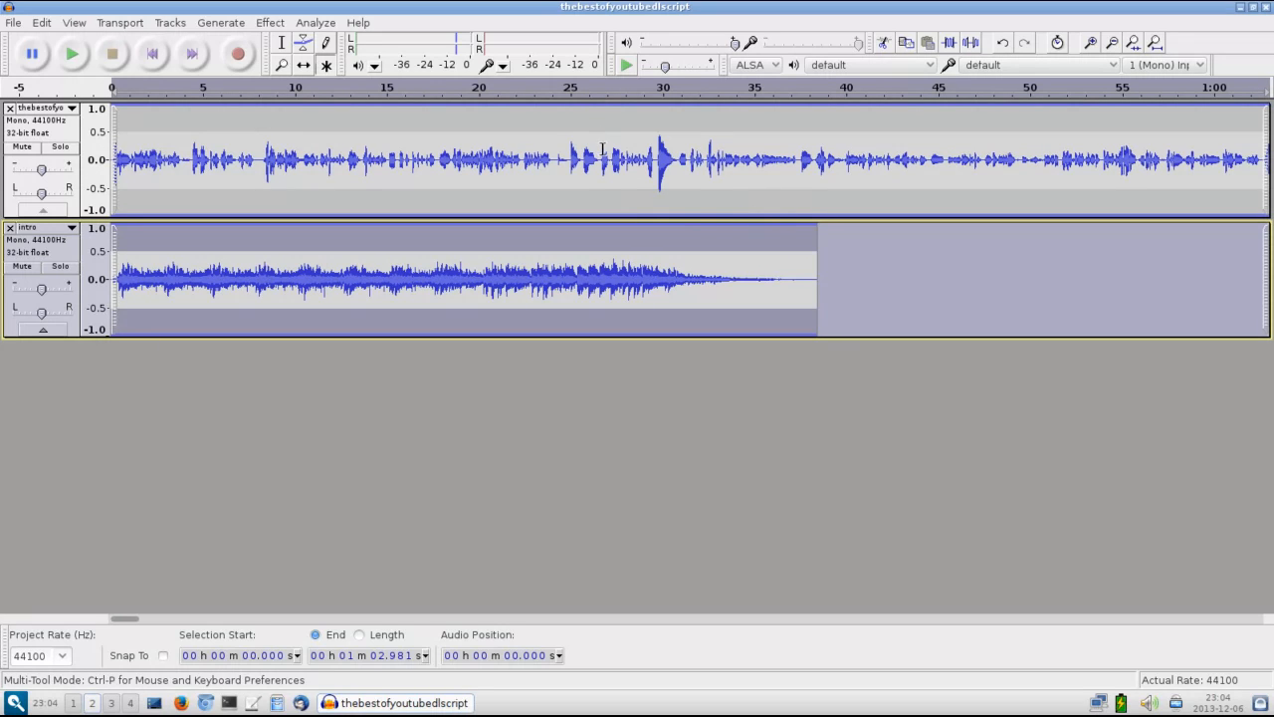
Step: Move the speech clip in the first track so it starts at about 30 s, overlapping the intro's fade-out
click(923, 159)
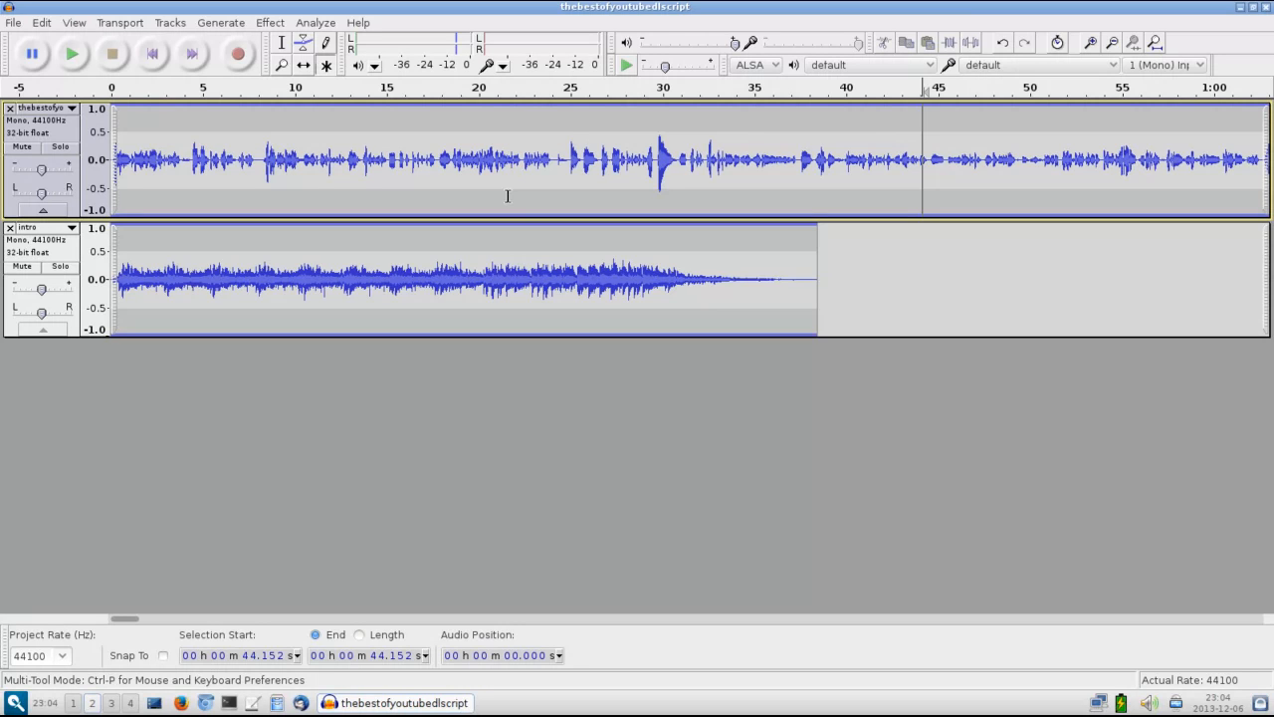
click(814, 162)
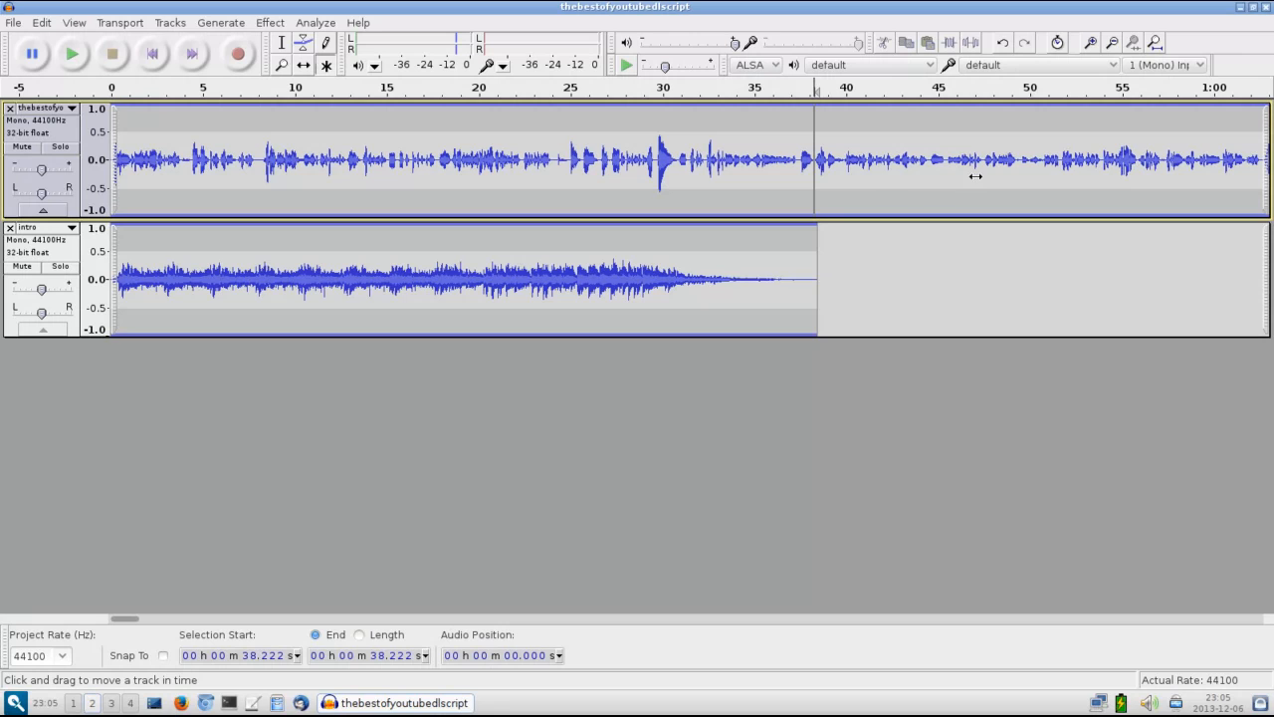
drag(608, 175, 1057, 174)
mouse_move(767, 173)
mouse_down()
mouse_move(648, 176)
mouse_move(747, 179)
mouse_up()
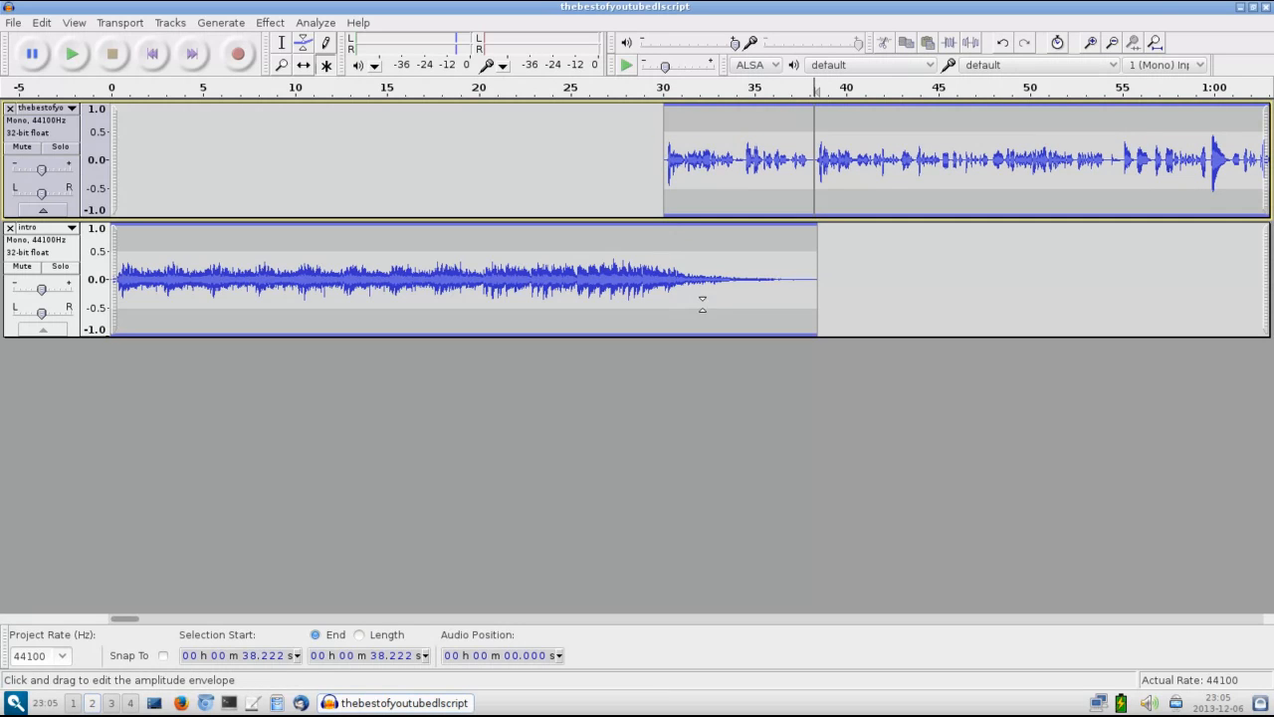
Step: Play the overlap of intro and speech from about 25.7 s until the speech has begun, and stop playback
click(585, 284)
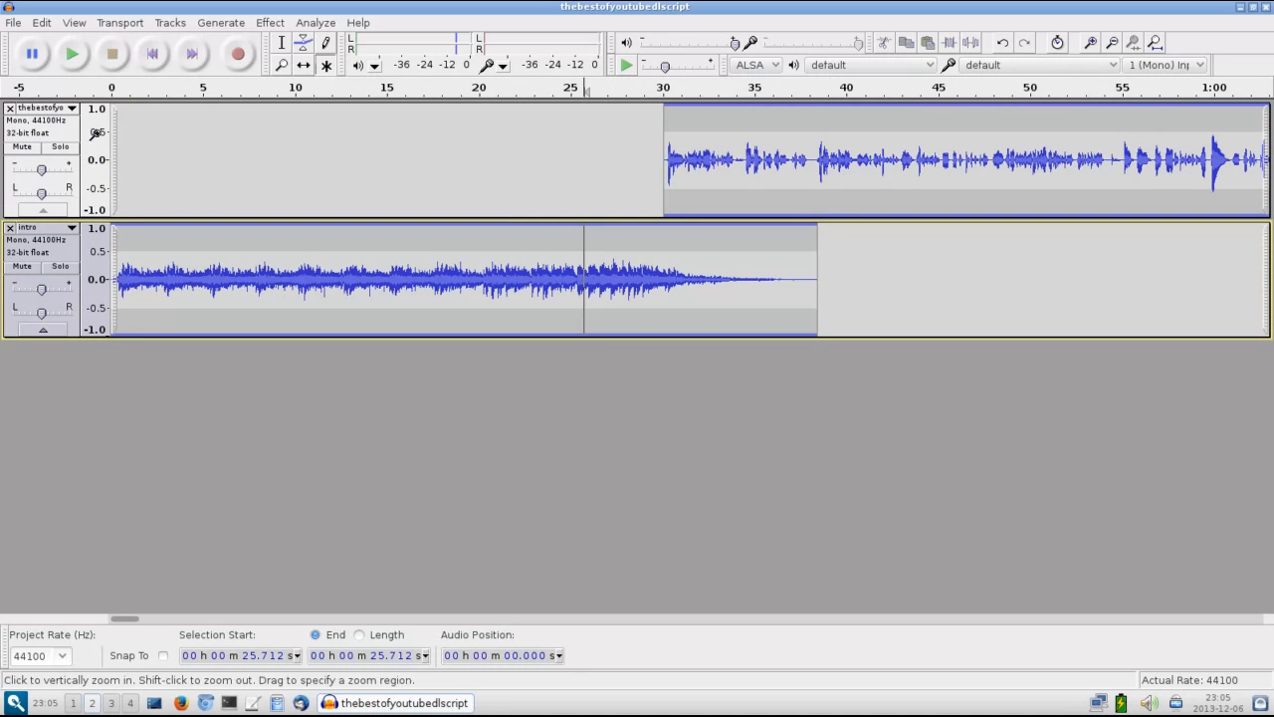
click(70, 56)
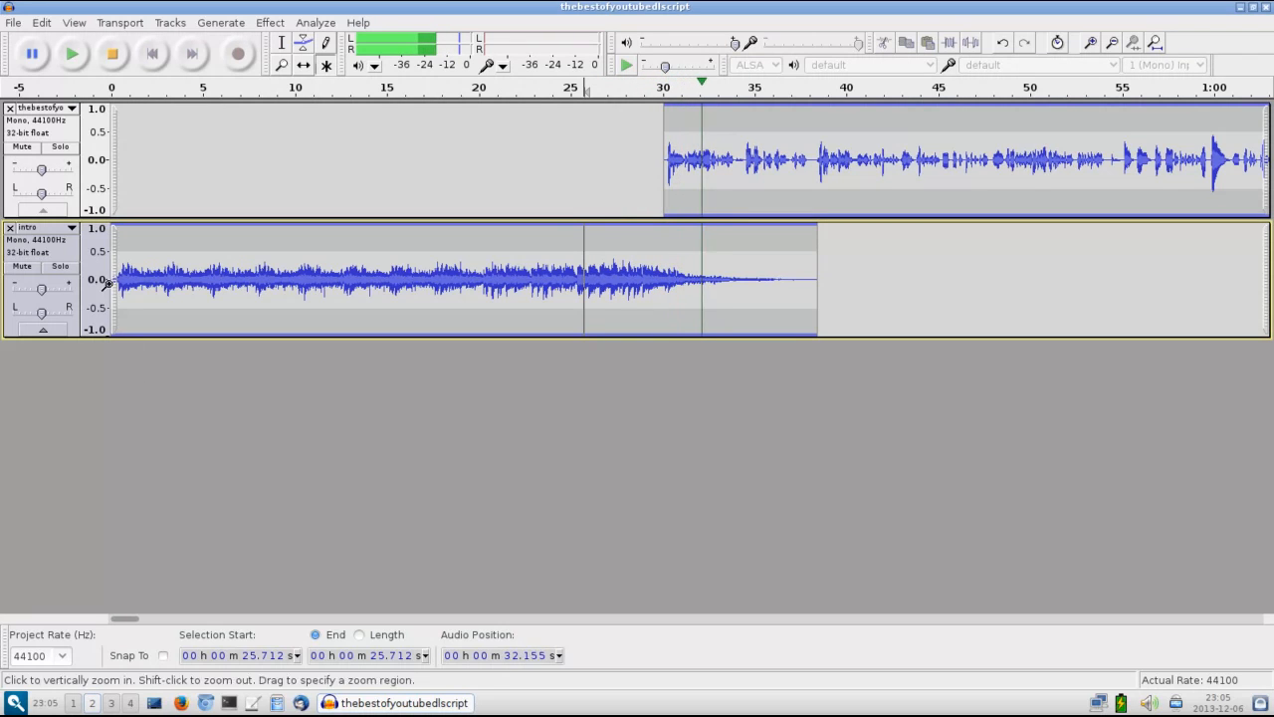
click(113, 54)
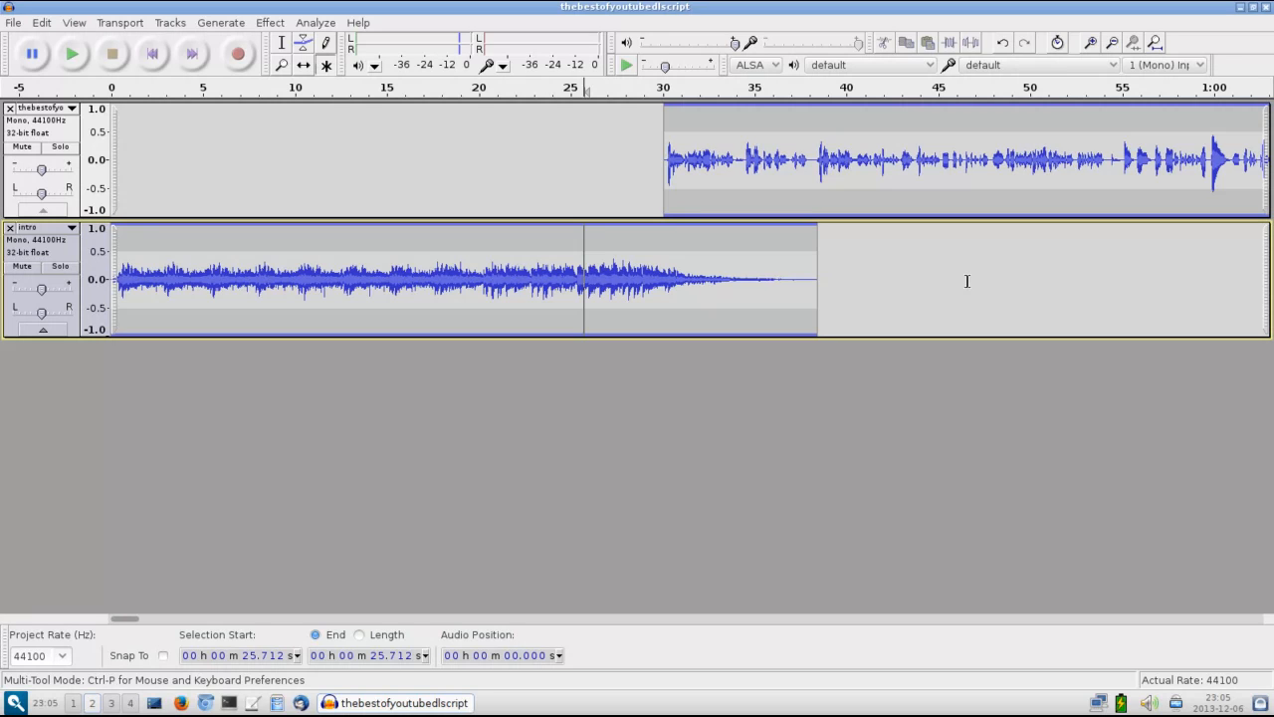
Step: Fit the whole project in view and import outro.flac from the hpr folder as a third audio track
click(1153, 45)
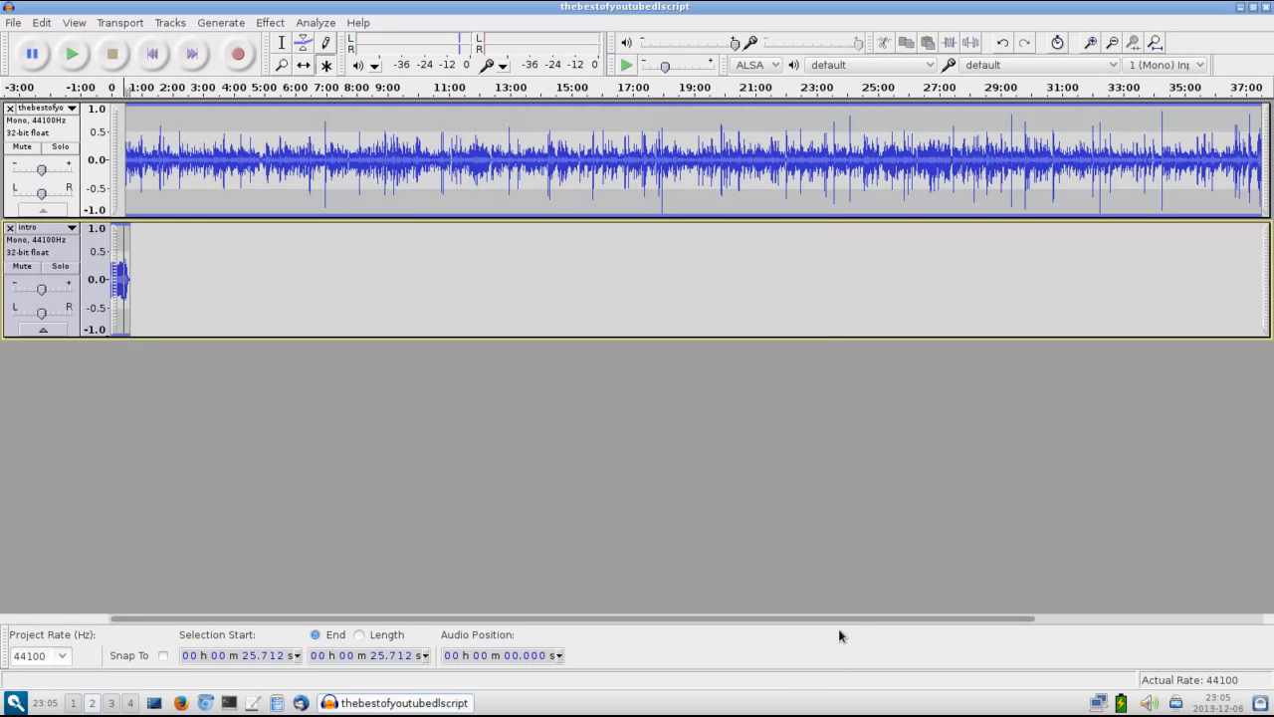
click(17, 21)
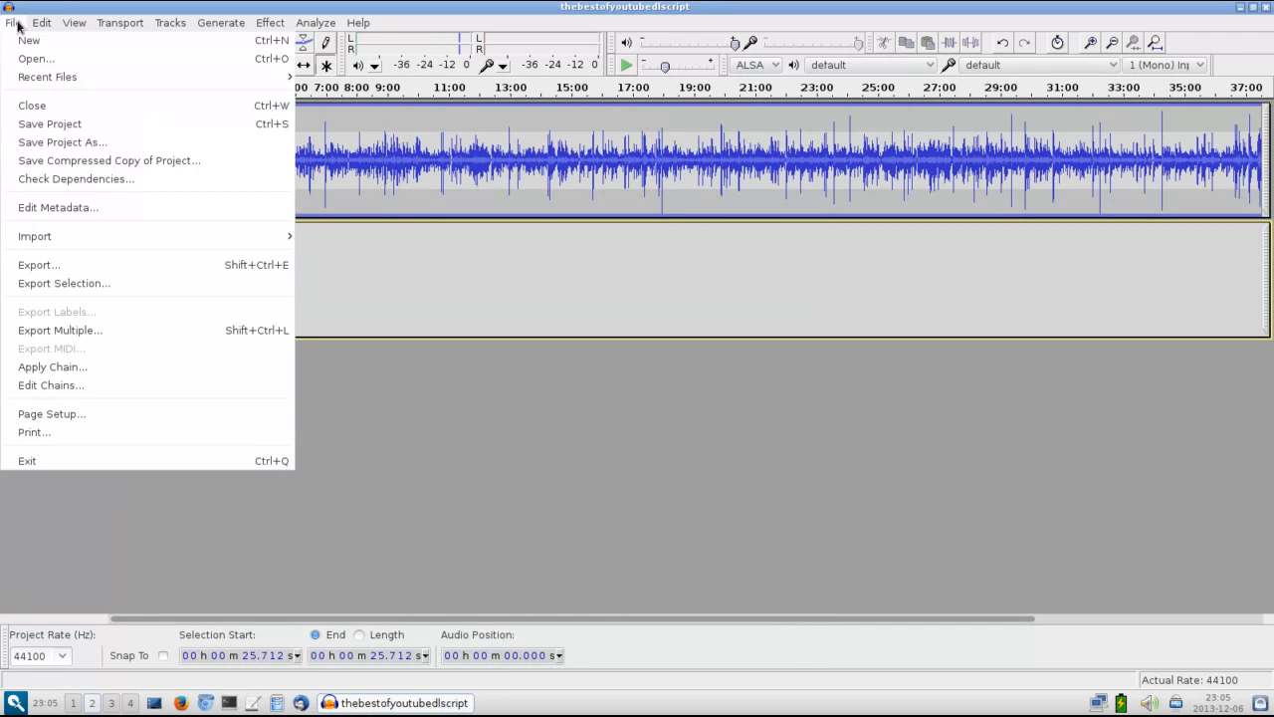
mouse_move(60, 233)
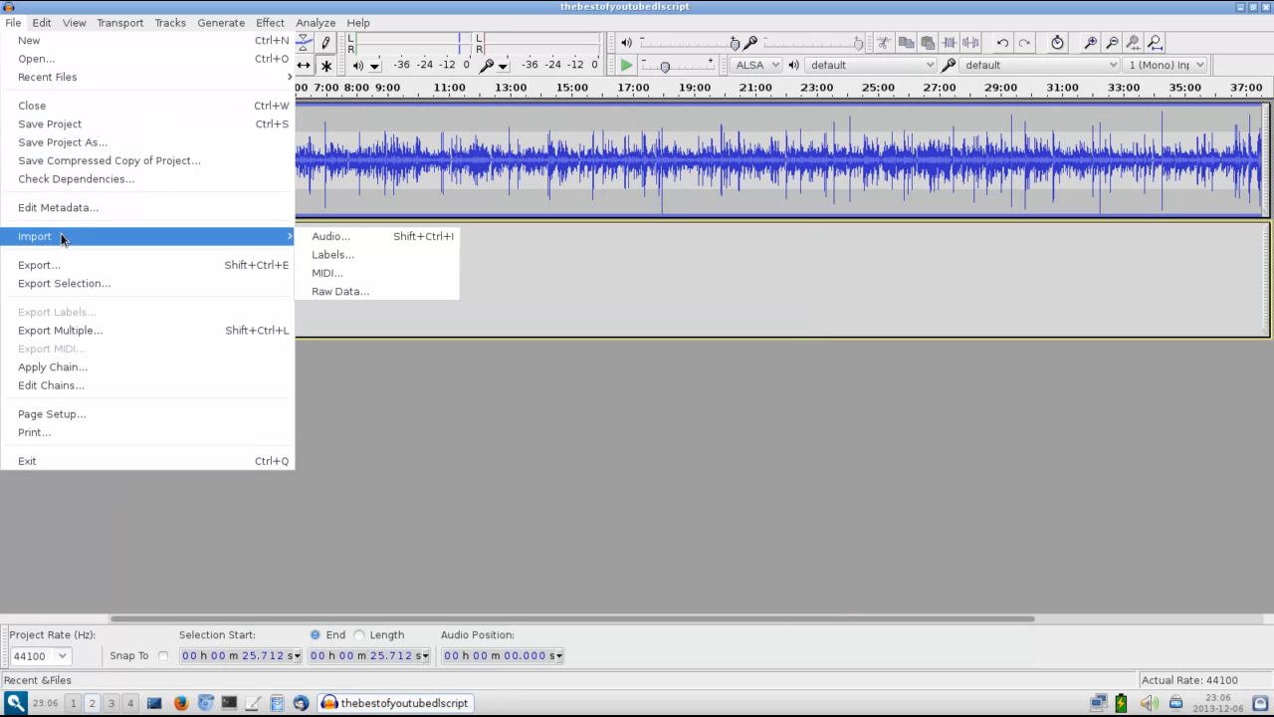
click(331, 243)
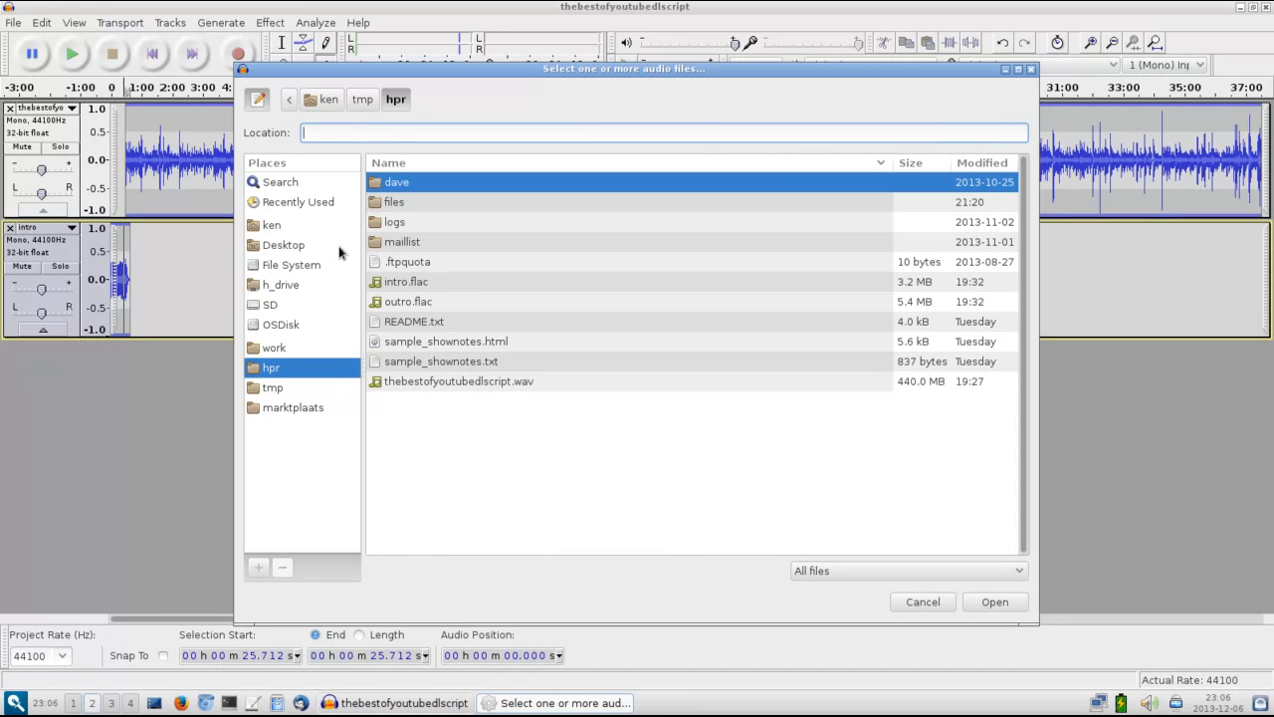
click(431, 305)
click(993, 602)
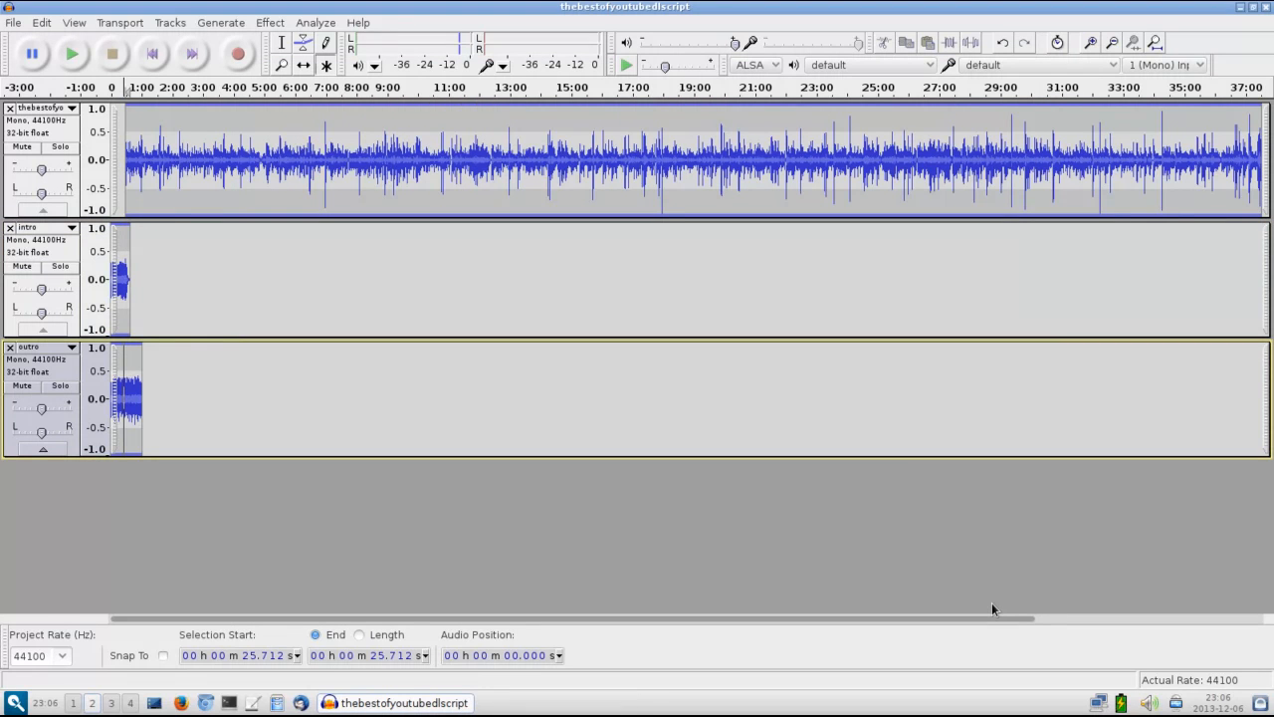
Step: Move the outro clip to the end of the project so it starts where the speech ends, at about 37 min 30 s
click(130, 388)
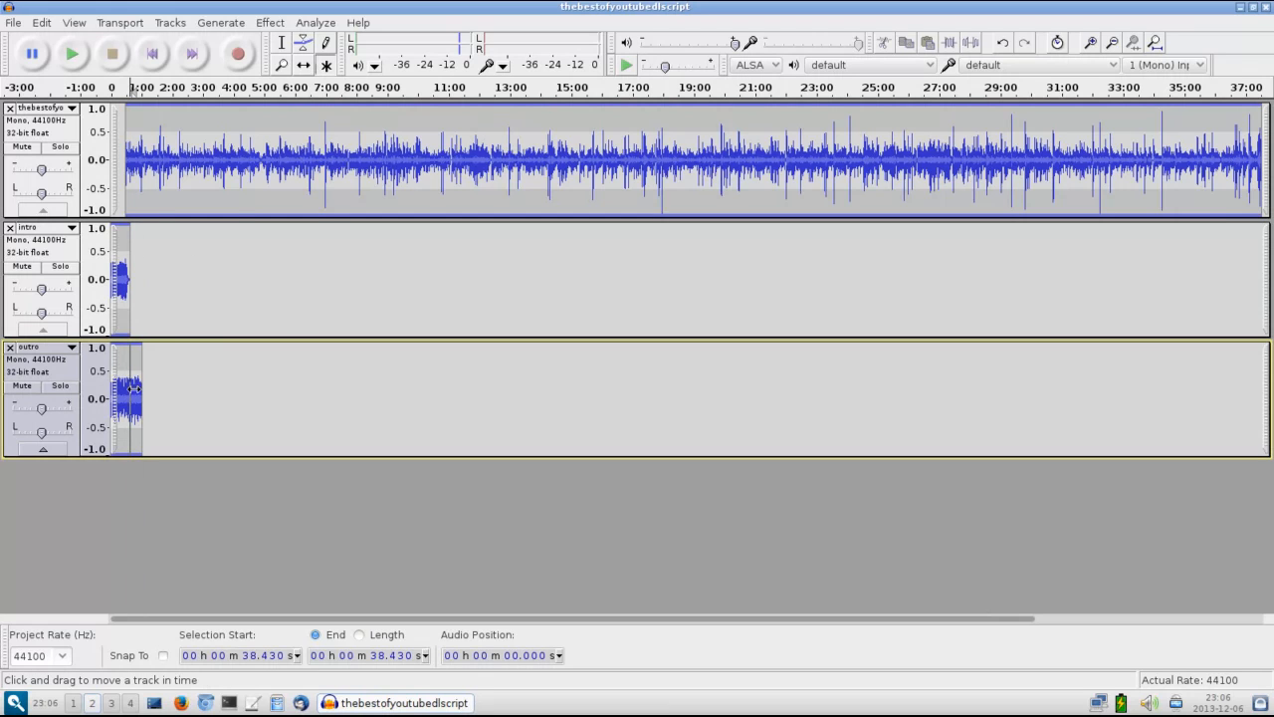
drag(132, 389, 1194, 386)
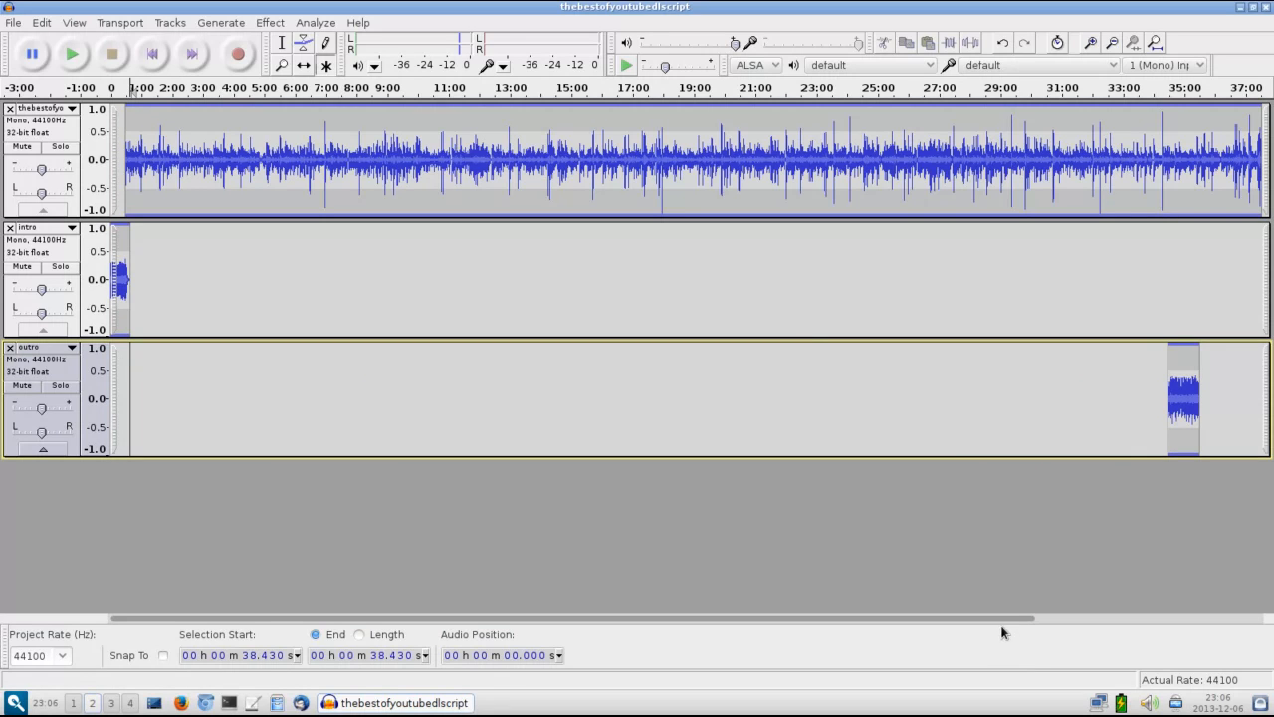
drag(1002, 624, 1196, 617)
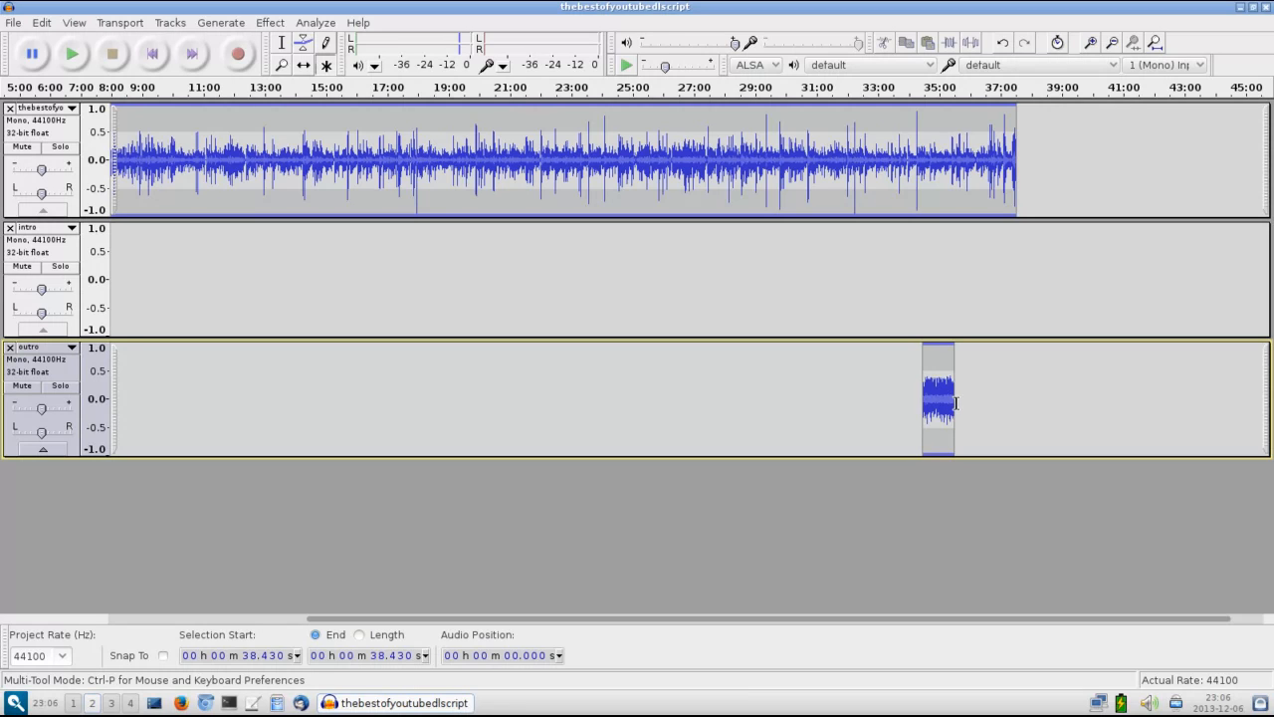
drag(950, 401, 1003, 408)
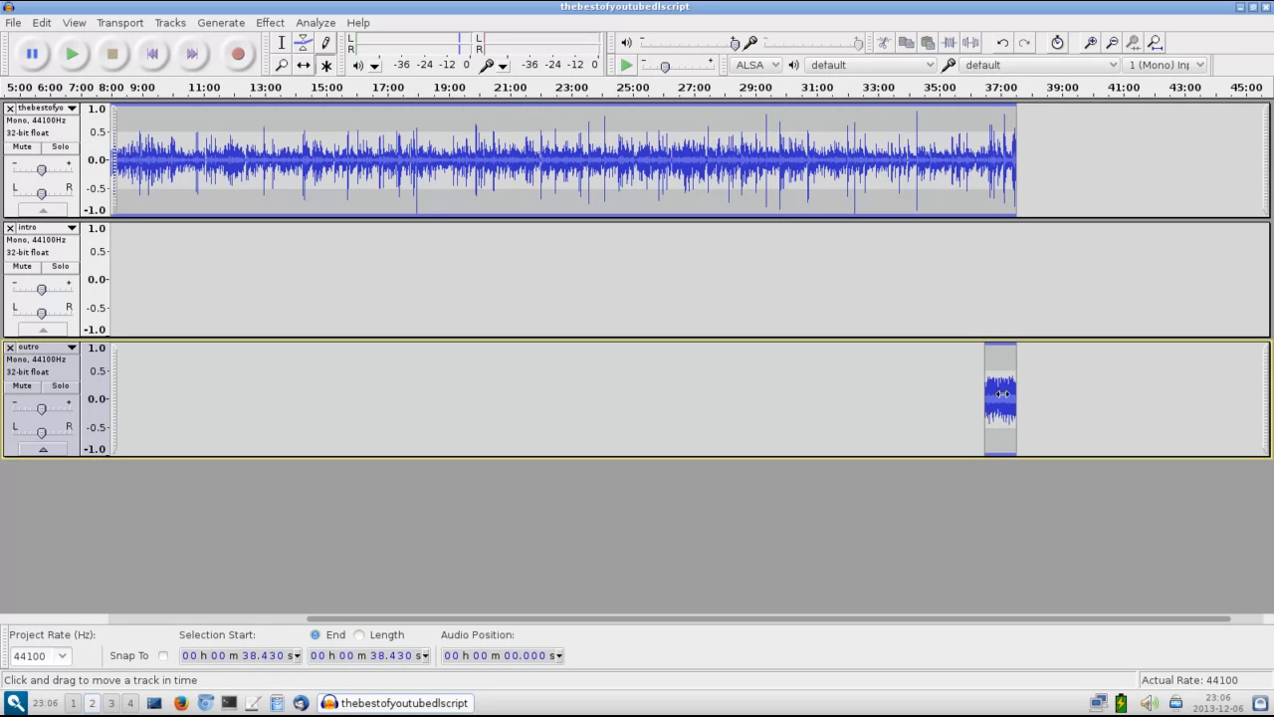
drag(1002, 393, 1035, 392)
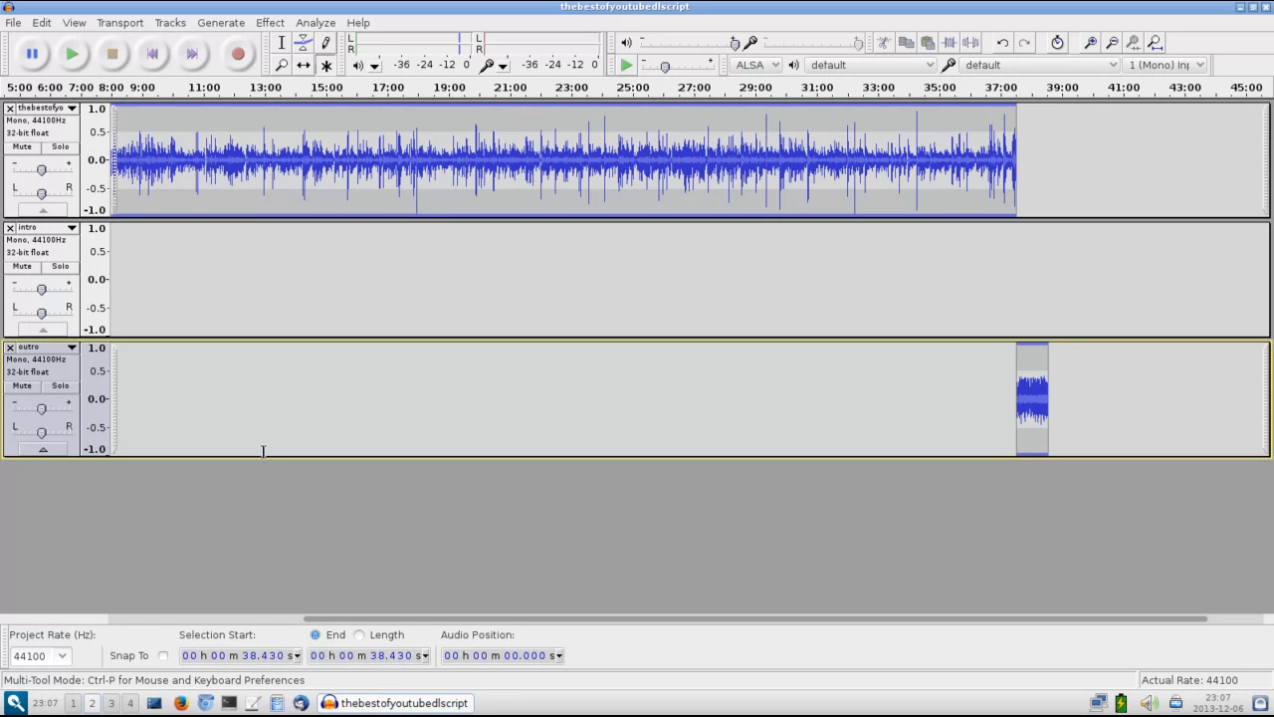
click(65, 657)
click(60, 657)
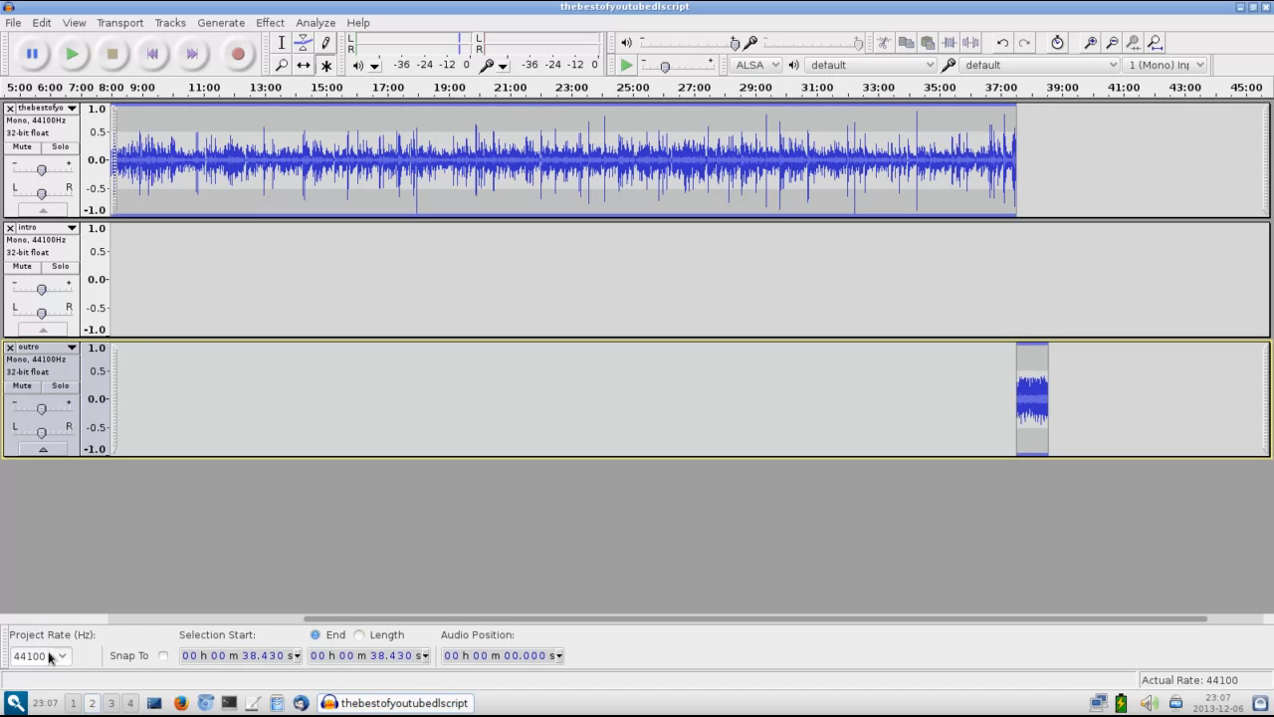
Step: Start exporting the project to the hpr folder as thebestofyoutubedlscript-edited, keeping FLAC Files as the format
click(14, 23)
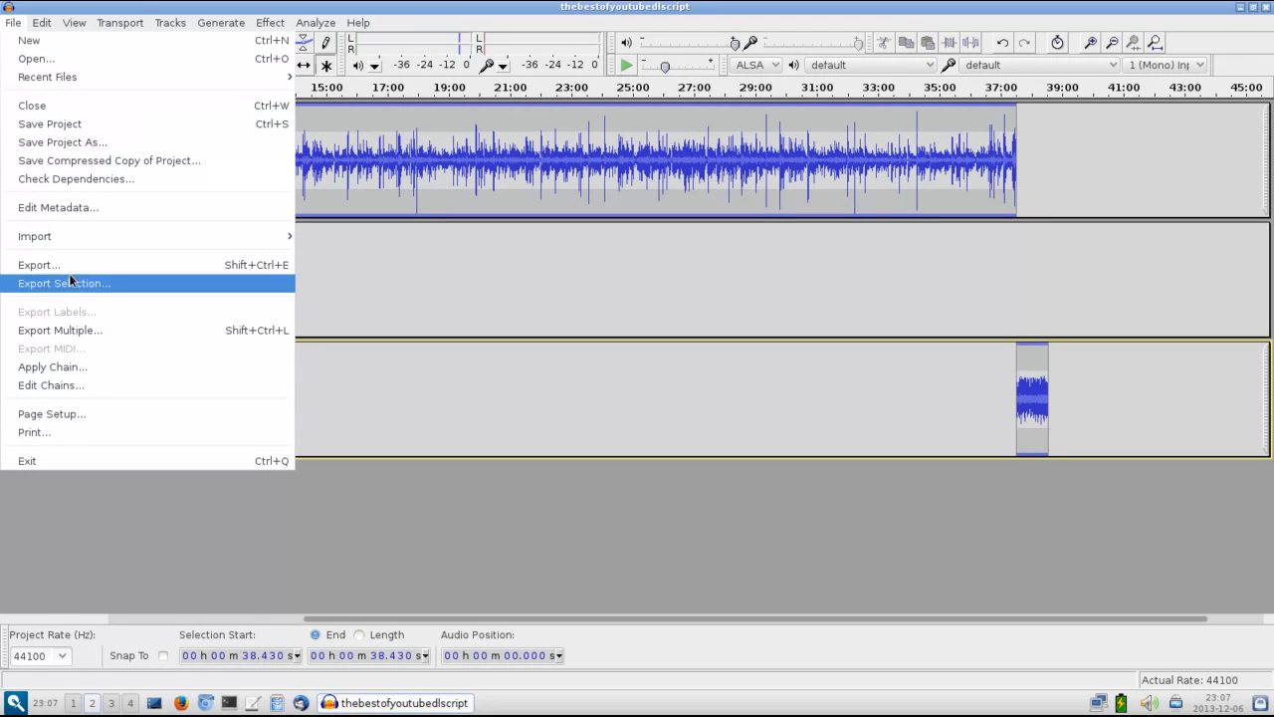
click(68, 265)
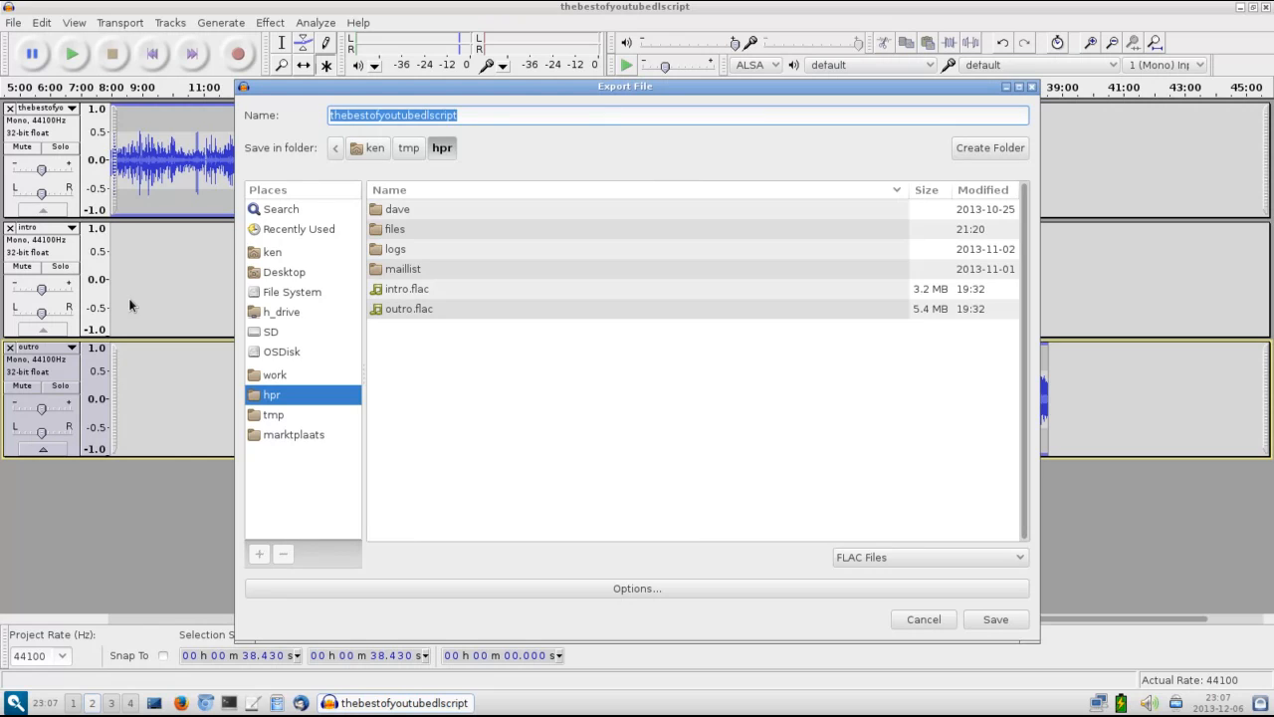
click(526, 116)
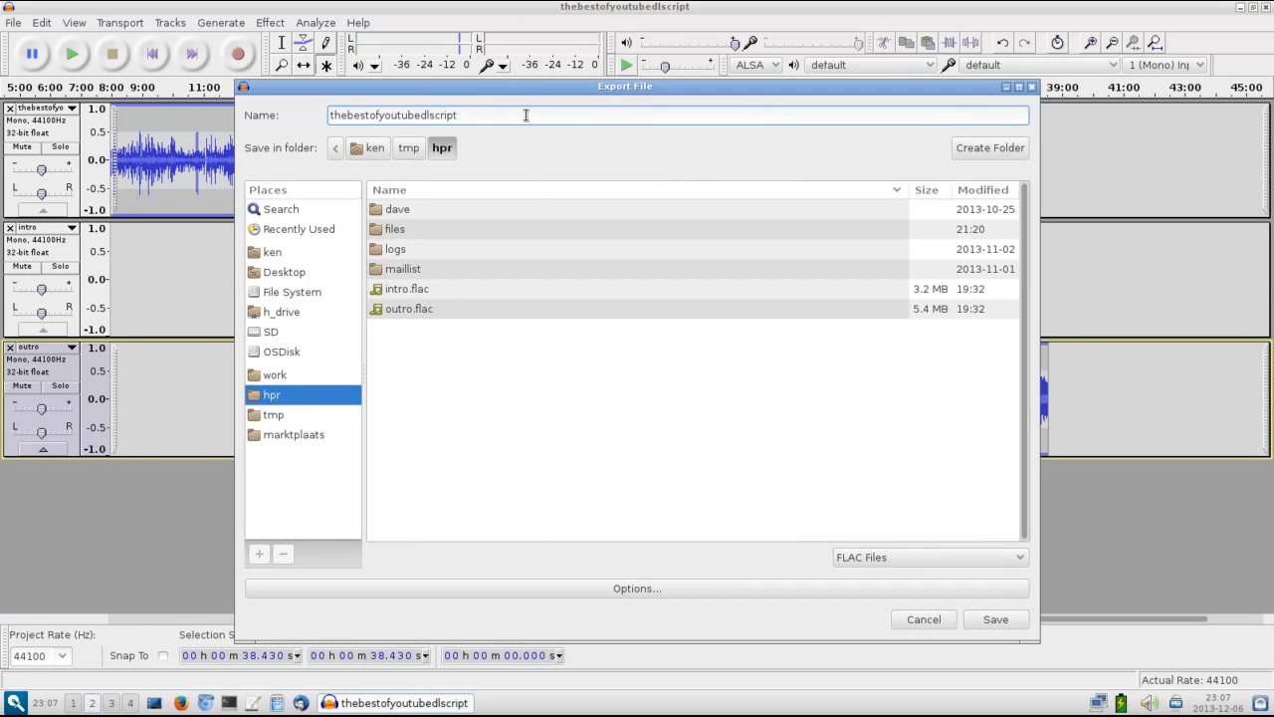
text(-)
text(edited)
click(930, 557)
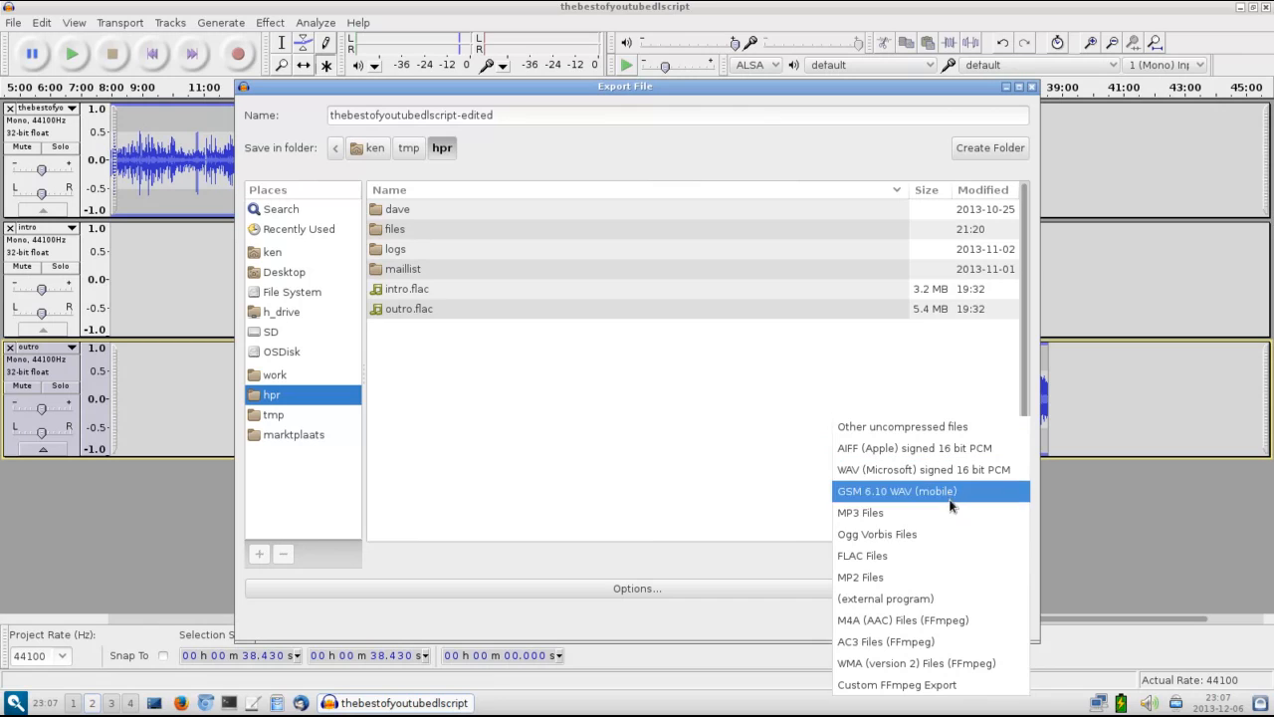
click(943, 557)
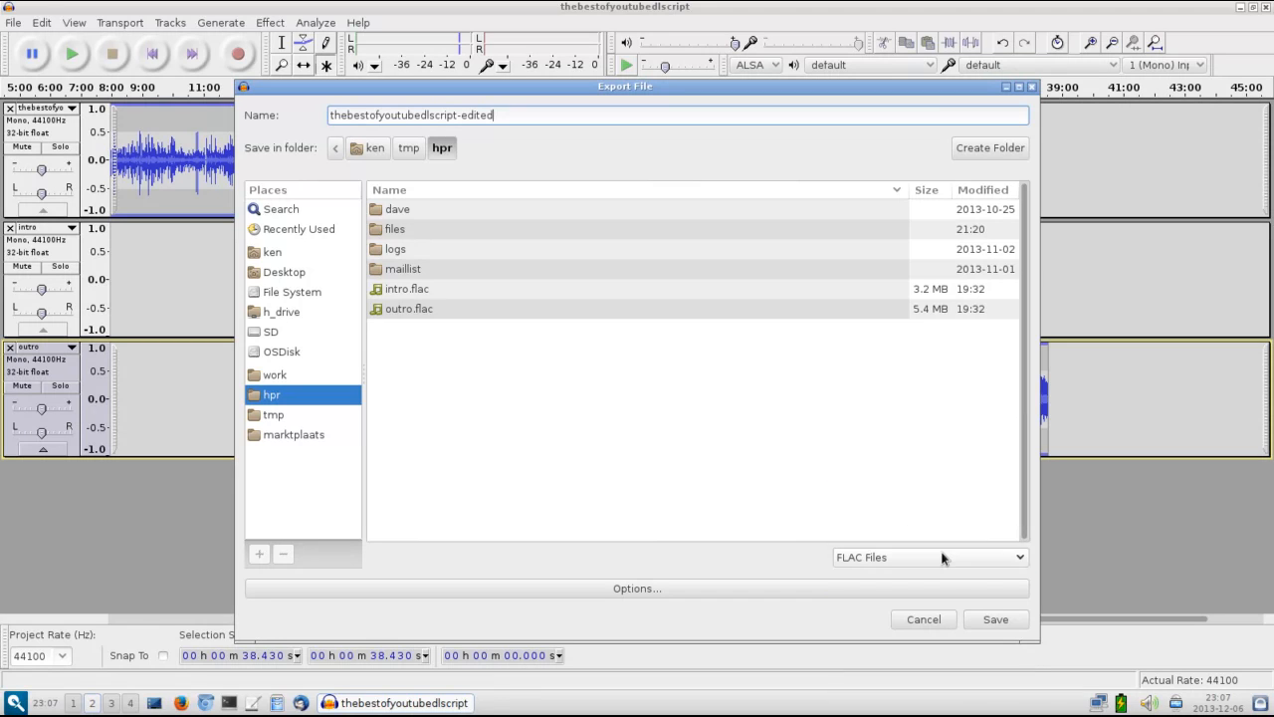
click(943, 557)
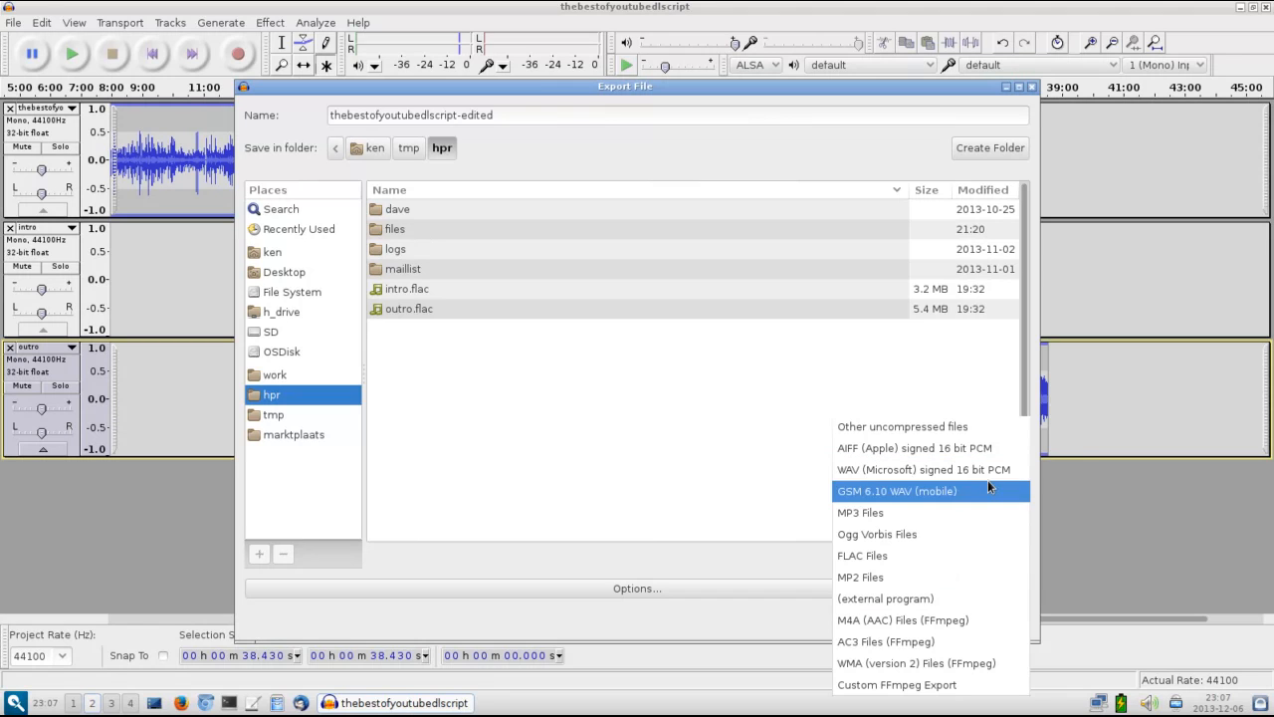
click(968, 555)
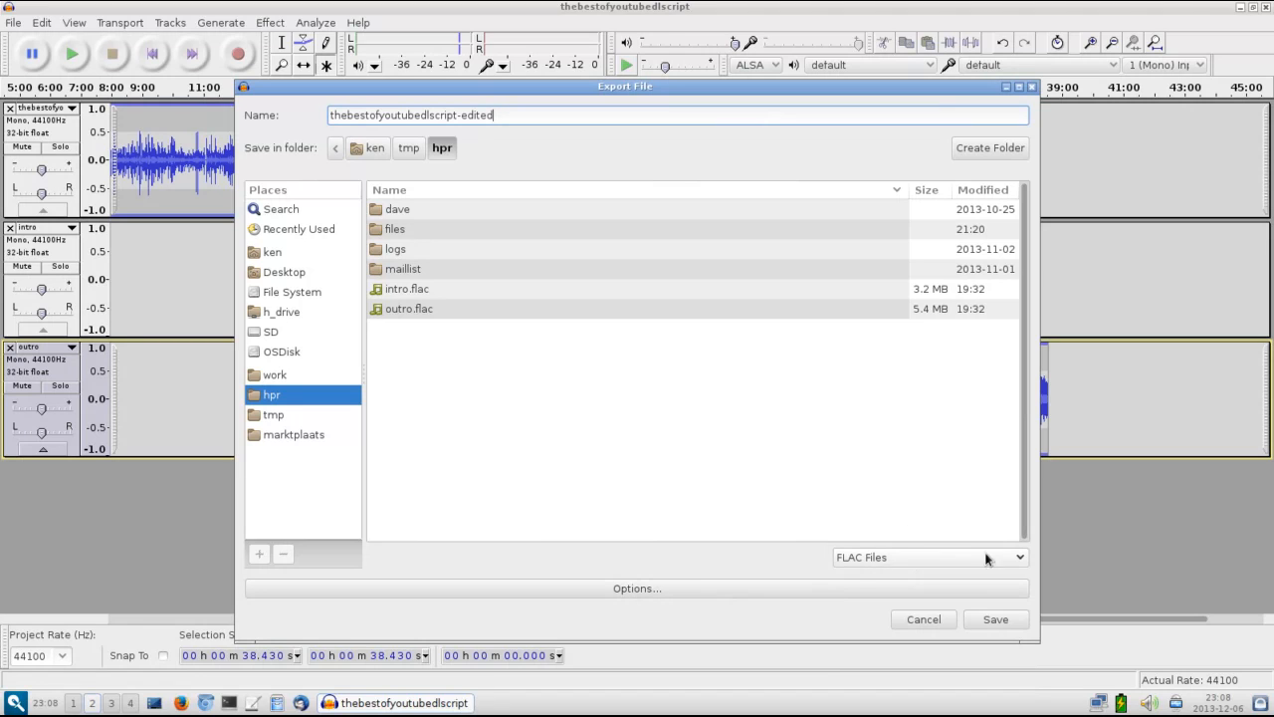
Step: Configure the FLAC export options with level 8 (best) and a bit depth of 24 bit
click(651, 589)
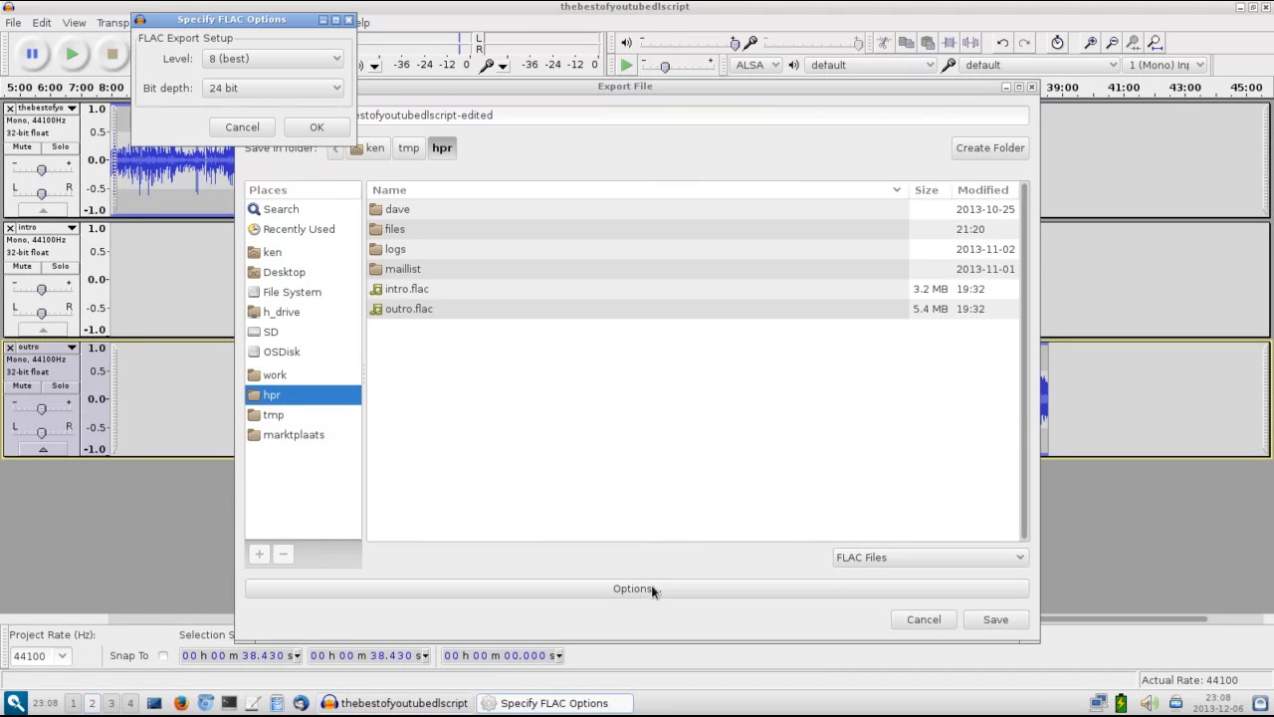
click(295, 62)
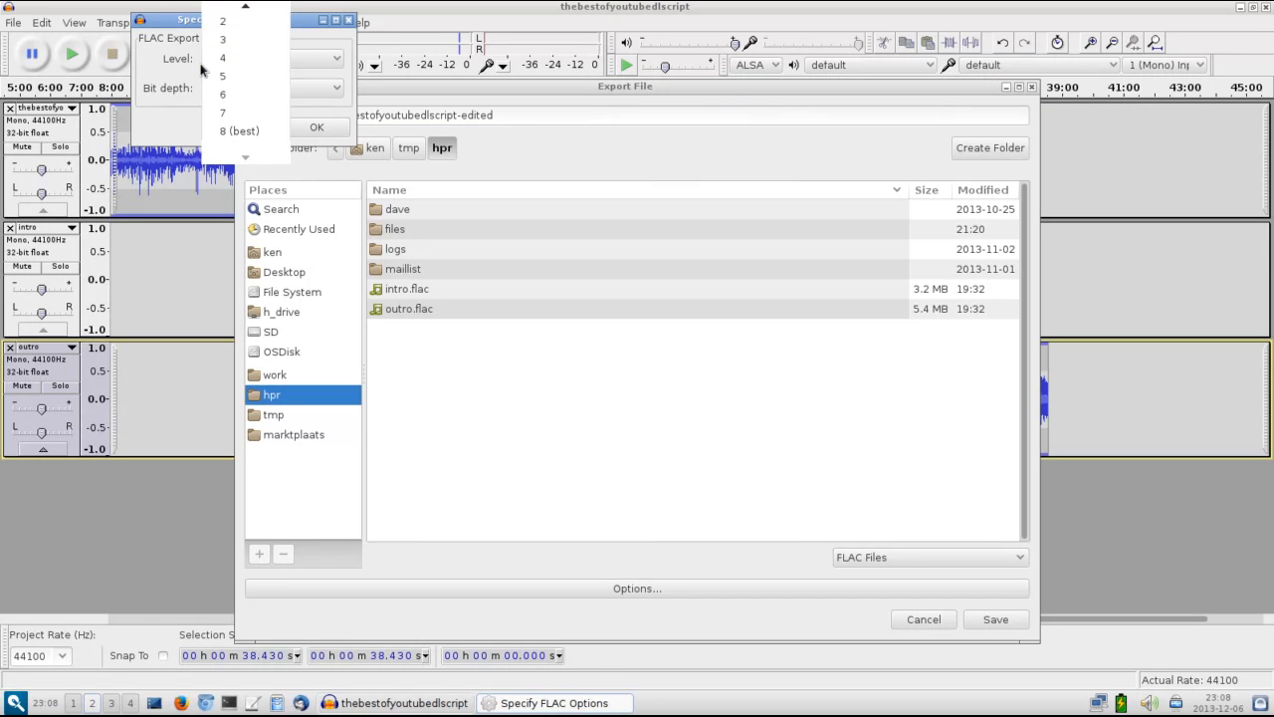
click(179, 64)
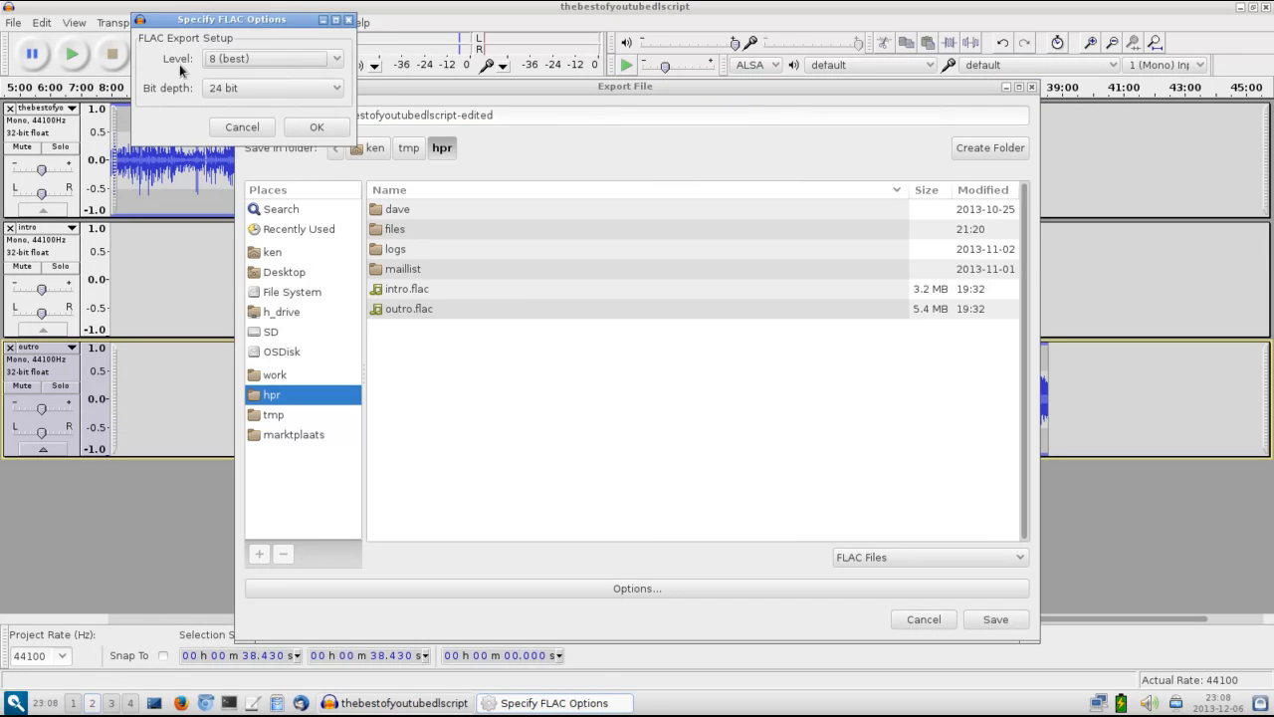
click(254, 58)
click(253, 58)
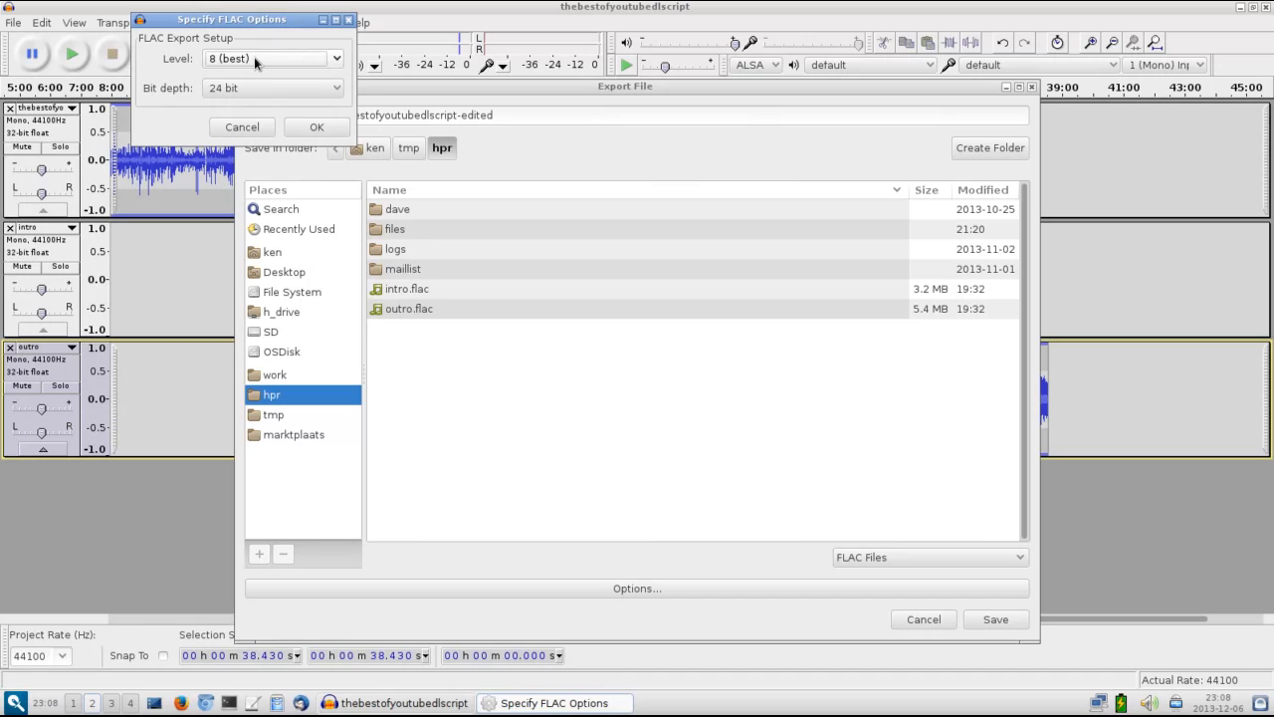
click(282, 87)
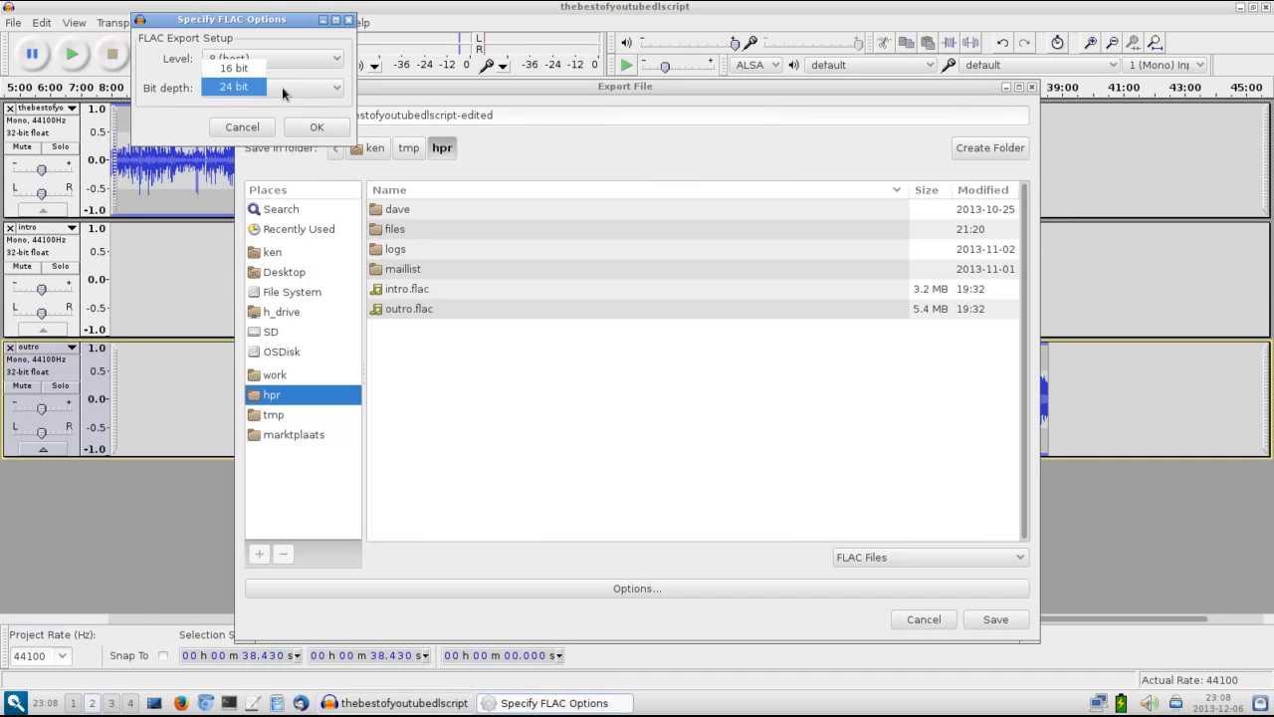
click(253, 68)
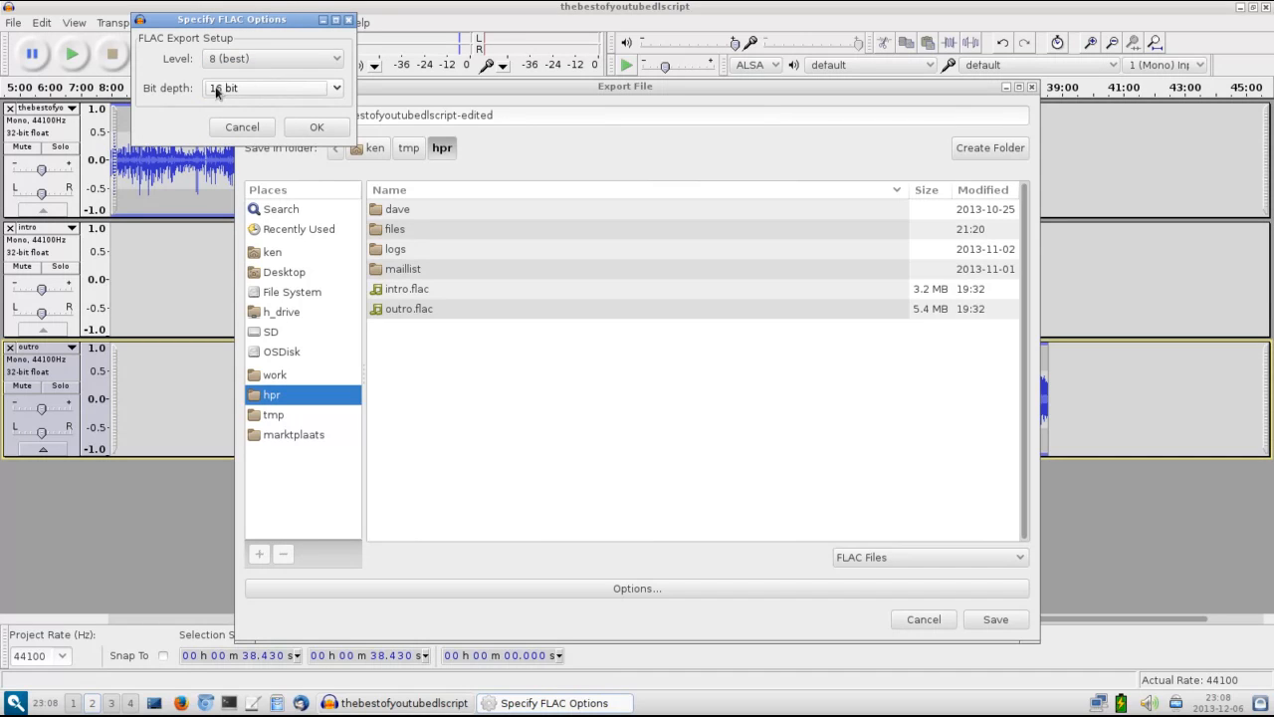
click(253, 92)
click(251, 103)
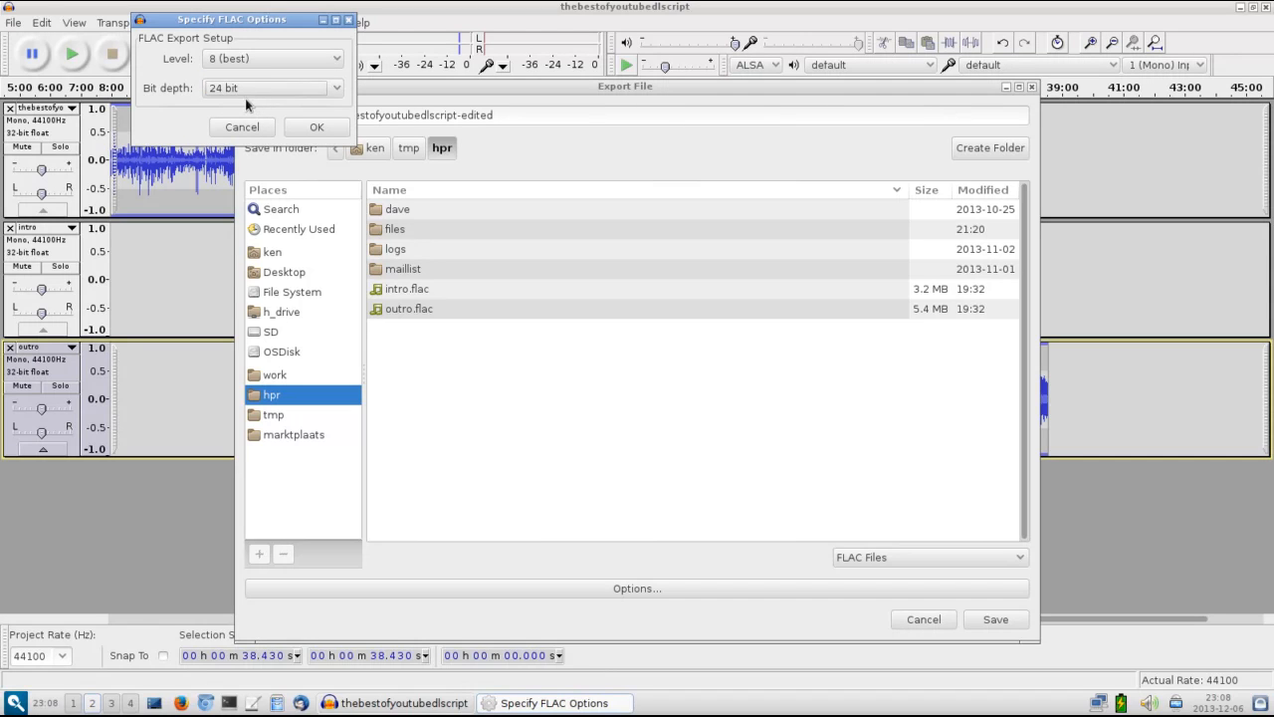
click(328, 127)
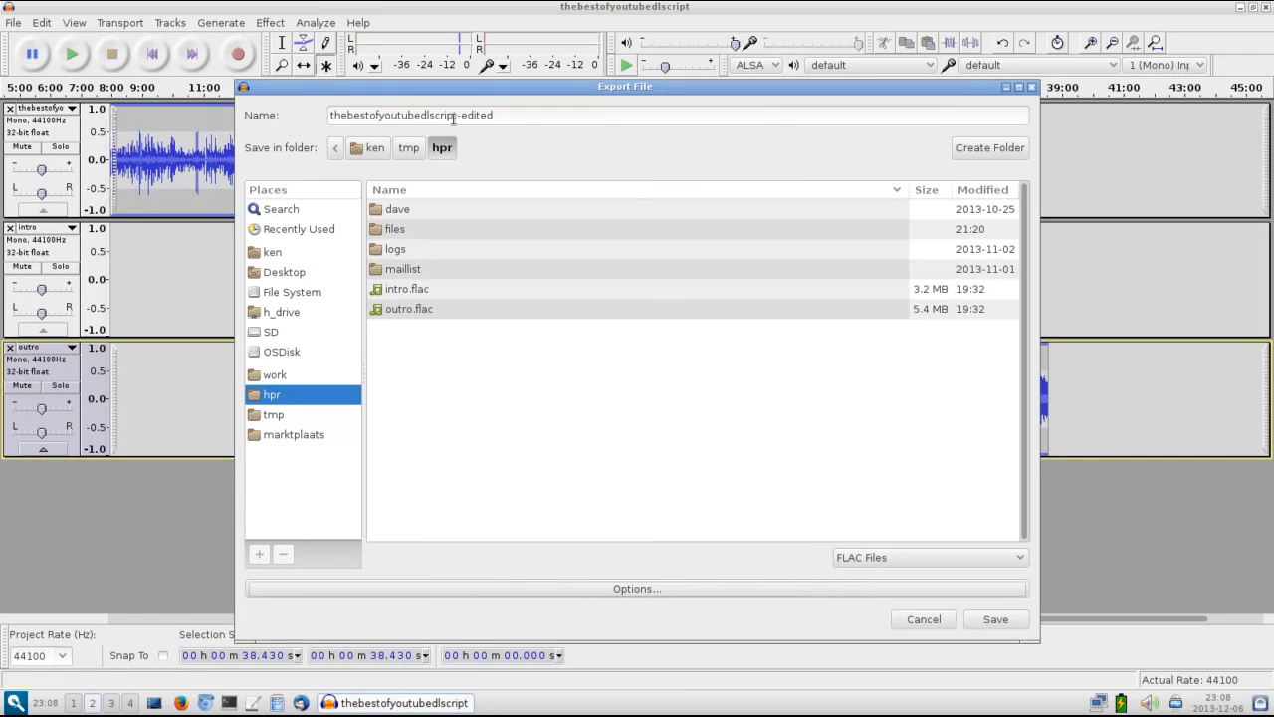
Step: Proceed with the export and enter the host's full name as the Artist Name in the metadata
click(994, 620)
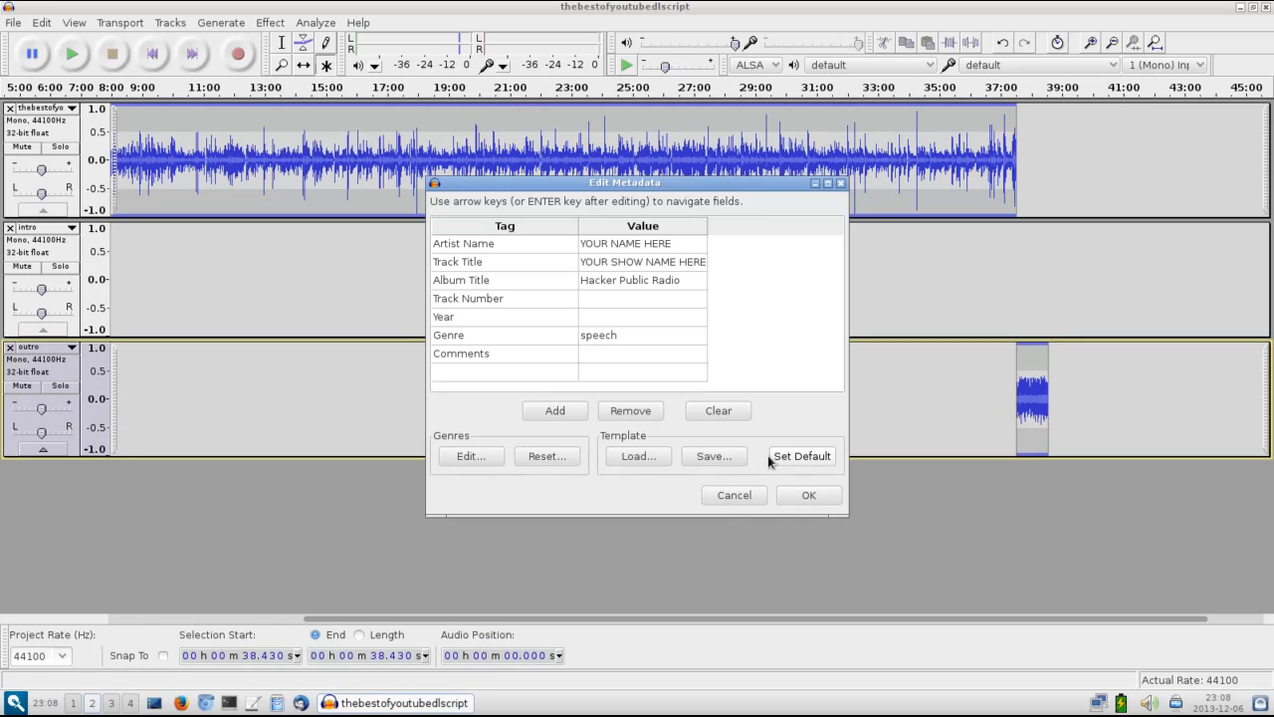
click(683, 244)
text(Ken Fallon)
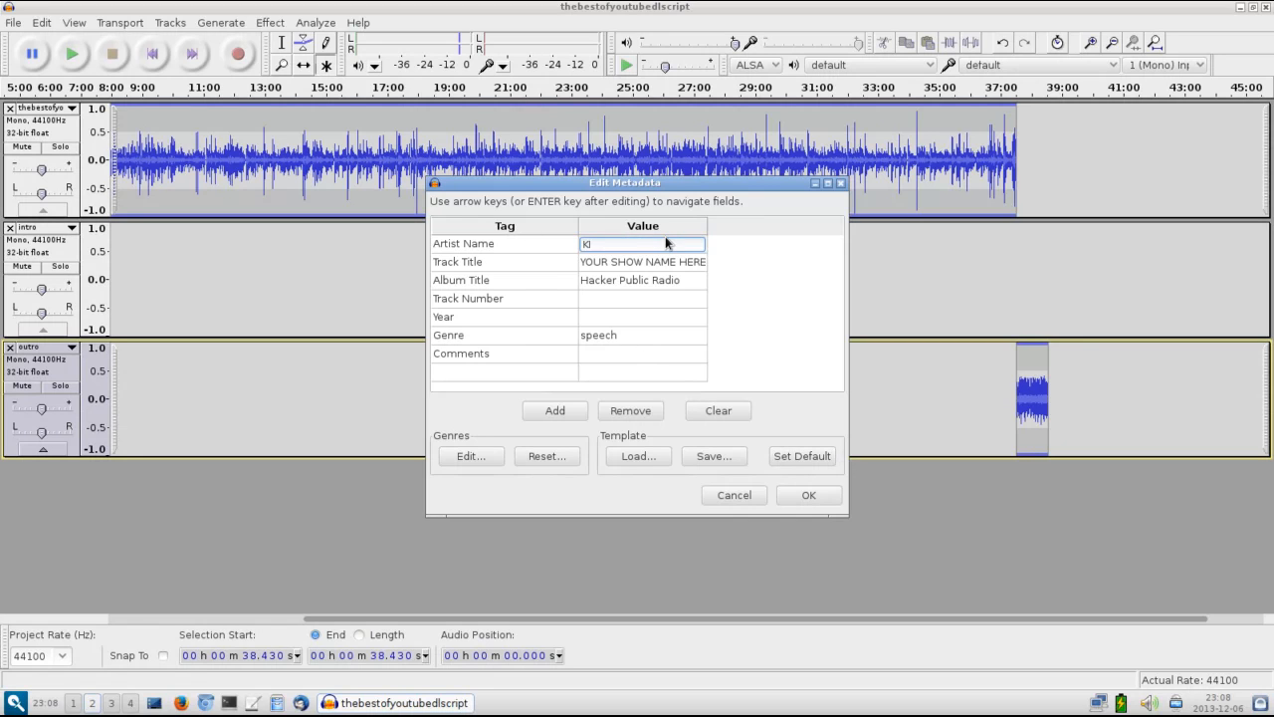
Step: Set the metadata's Track Title to "thebestofyoutube.com download script"
click(623, 264)
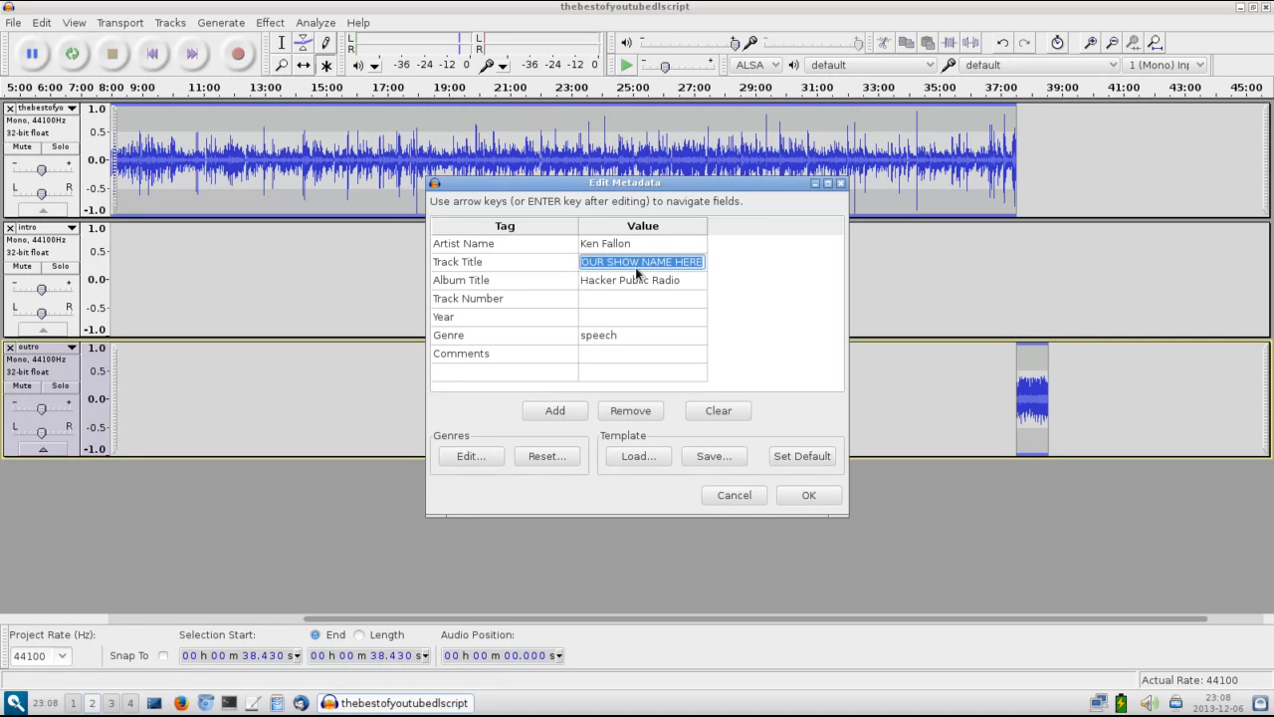
text(The bes)
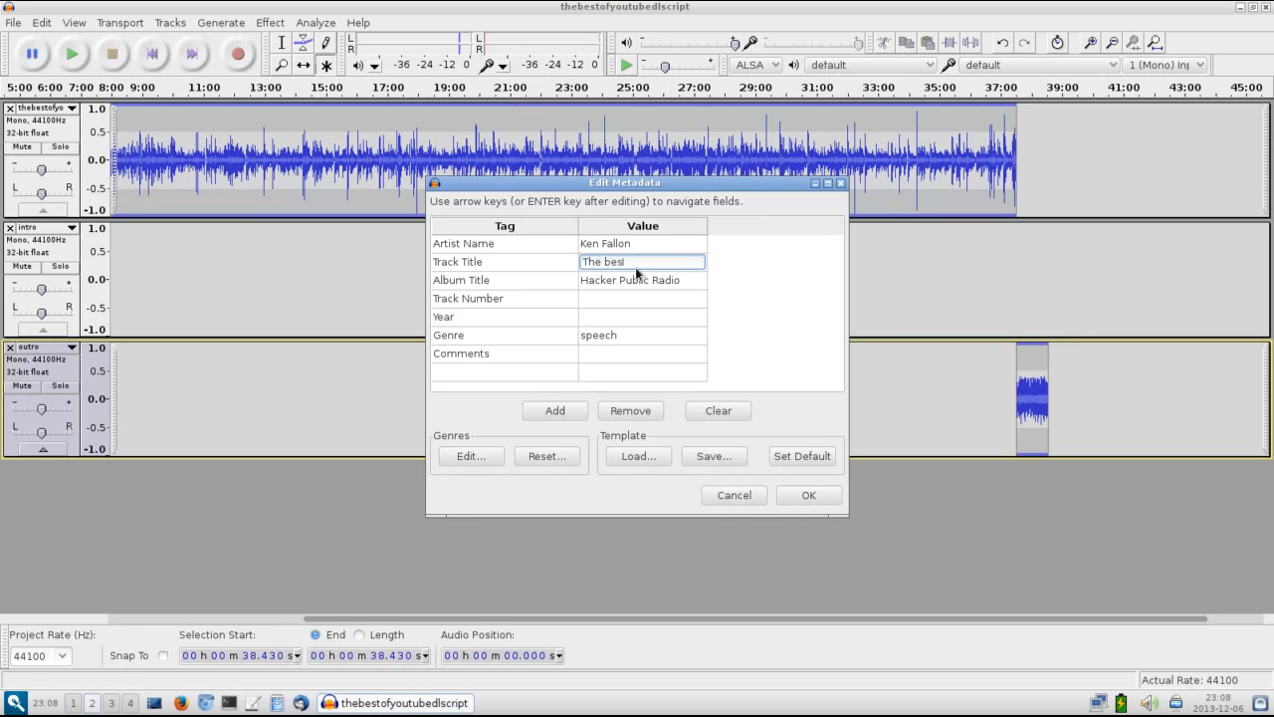
key(BackSpace)
key(BackSpace)
key(BackSpace)
key(BackSpace)
key(BackSpace)
key(BackSpace)
key(BackSpace)
text(thebestofyoutube.com download script)
click(640, 287)
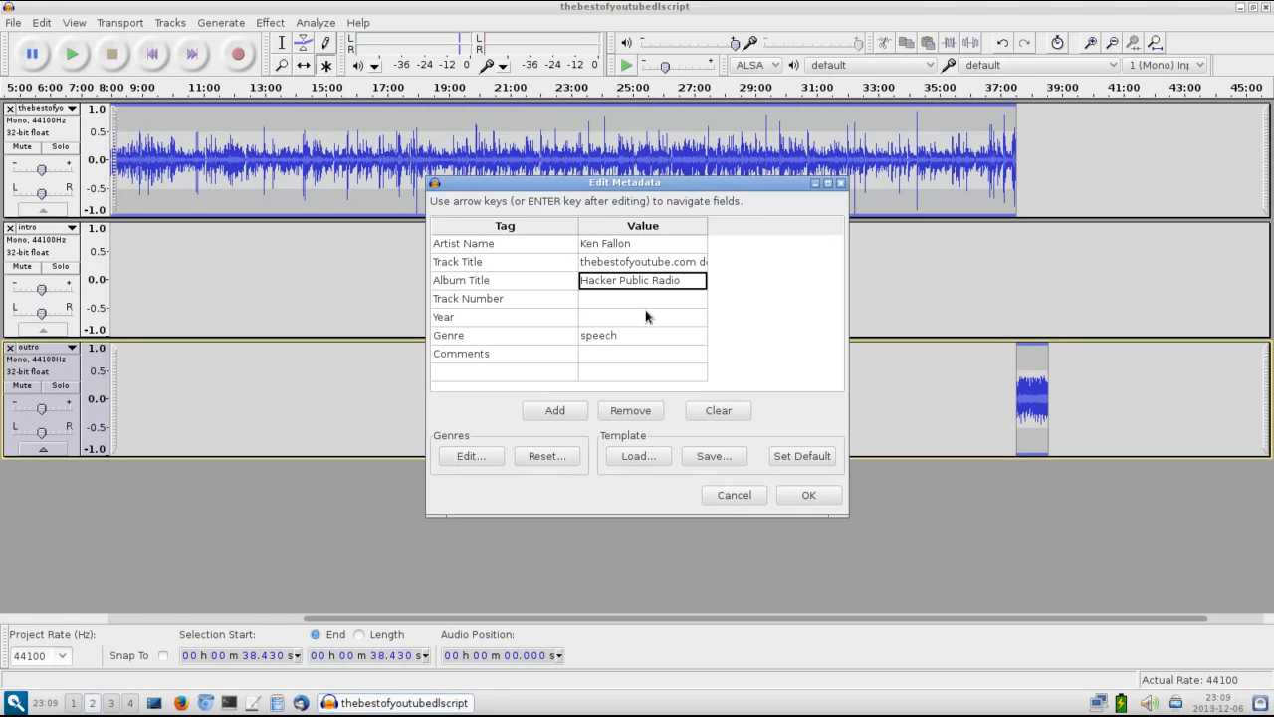
Step: Leave the Track Number and Year empty and accept the metadata to run the export
click(645, 300)
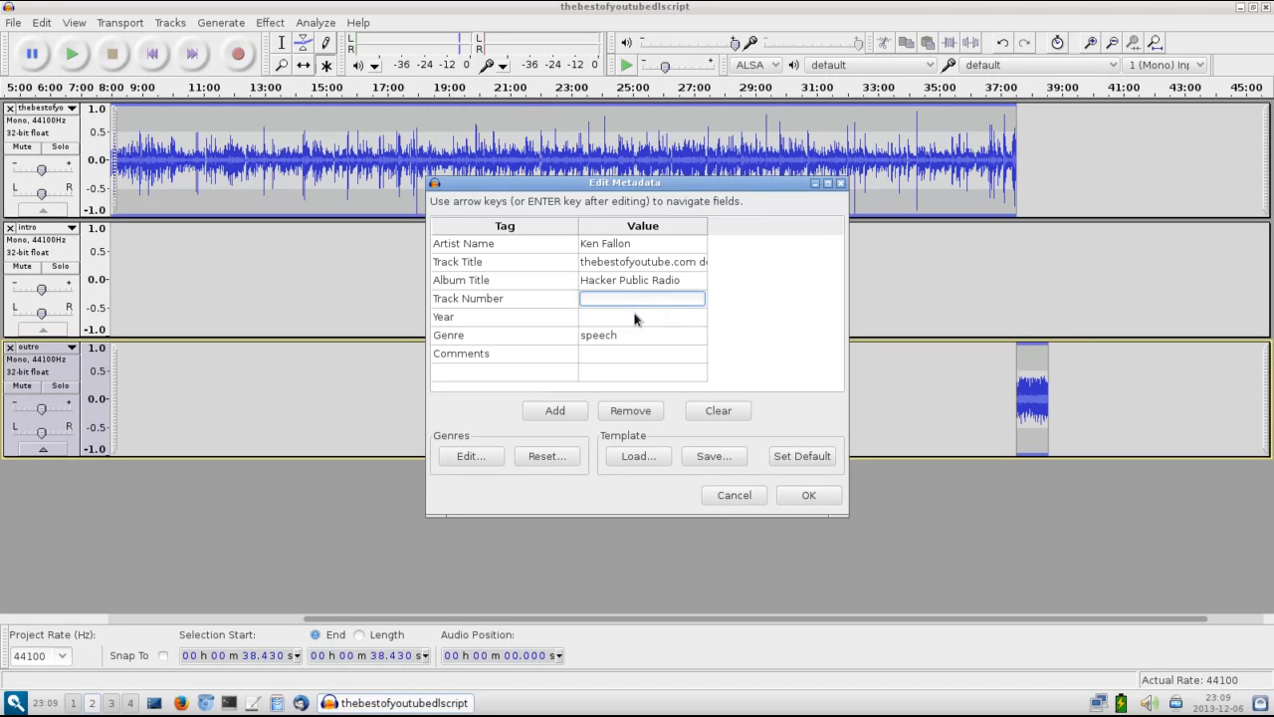
click(639, 318)
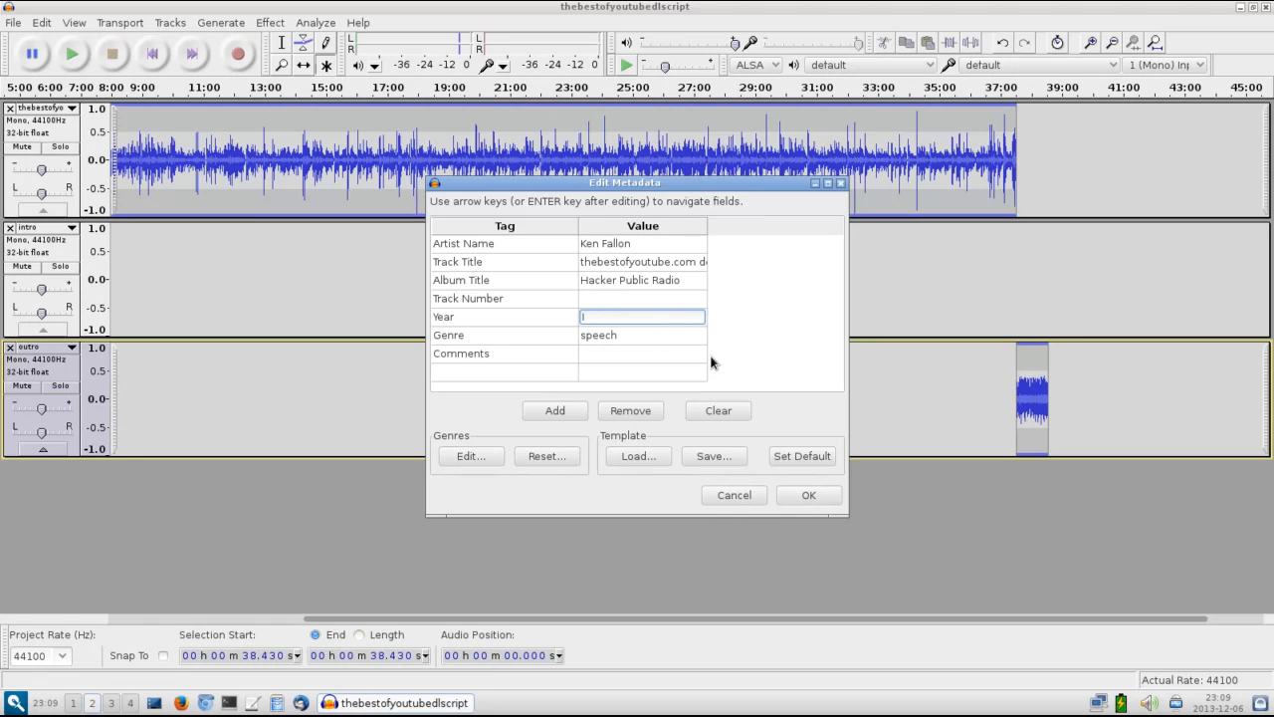
click(795, 498)
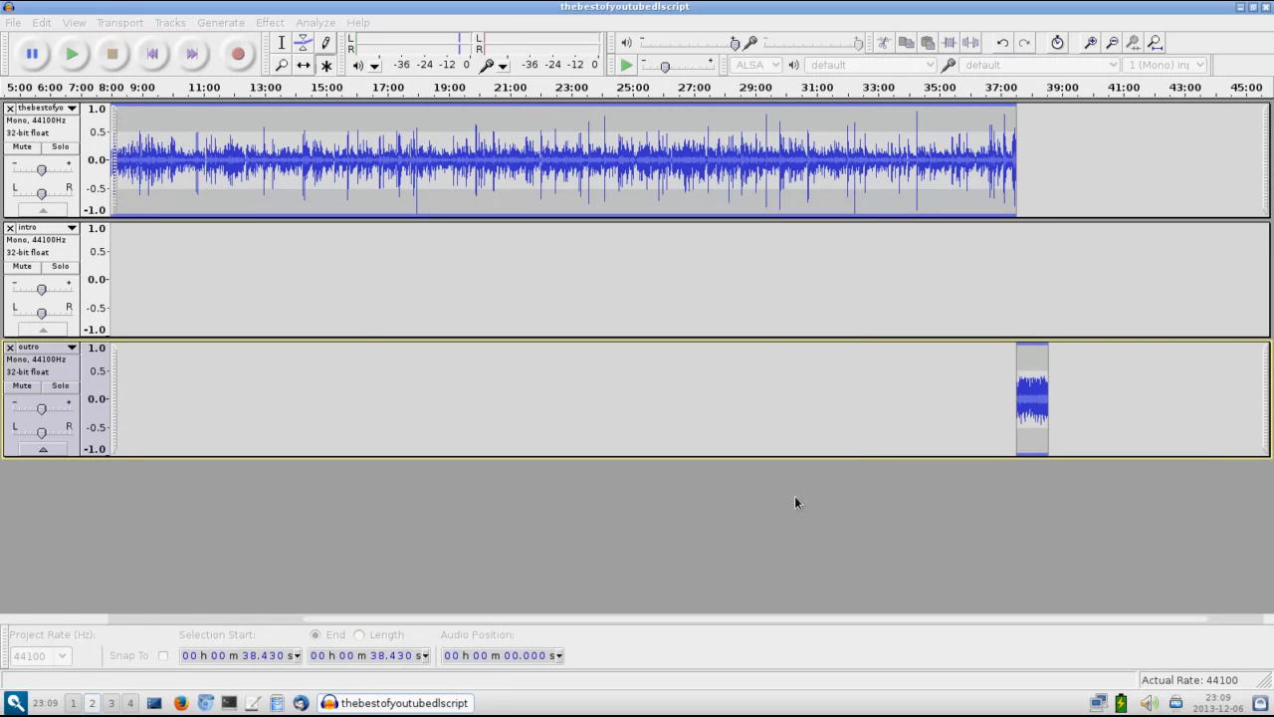
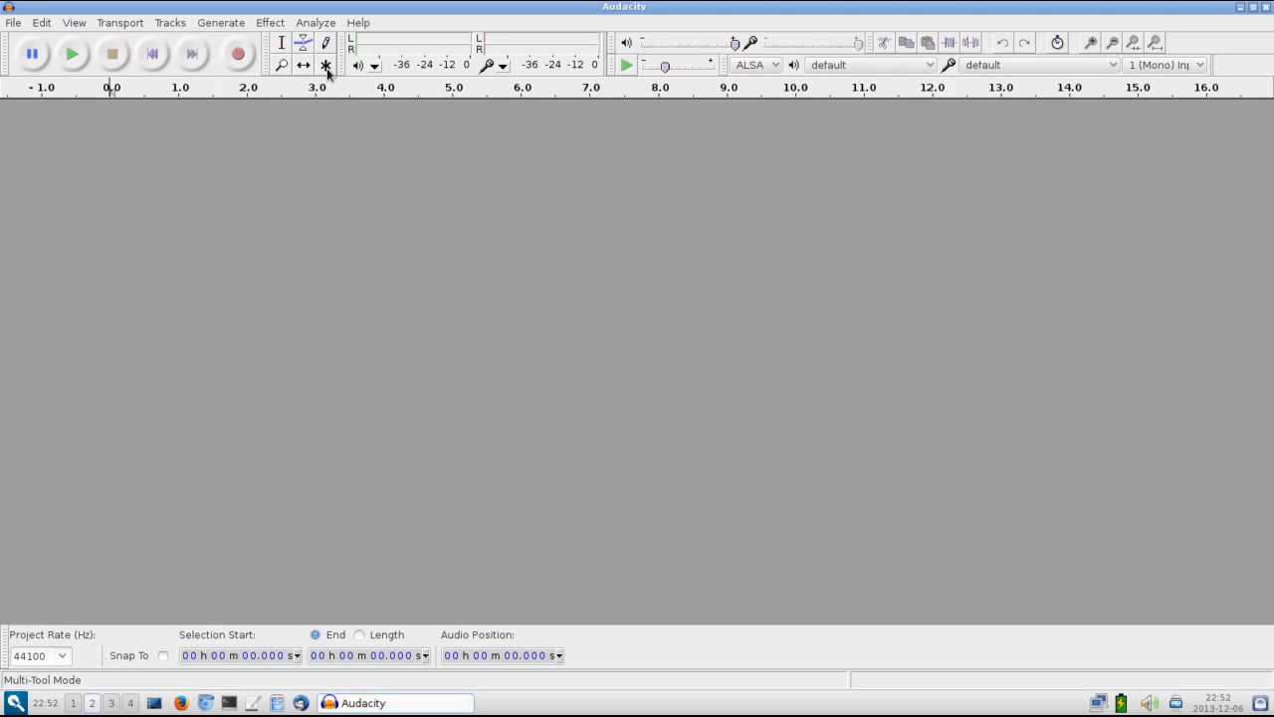
Step: Activate Multi-Tool mode
click(327, 67)
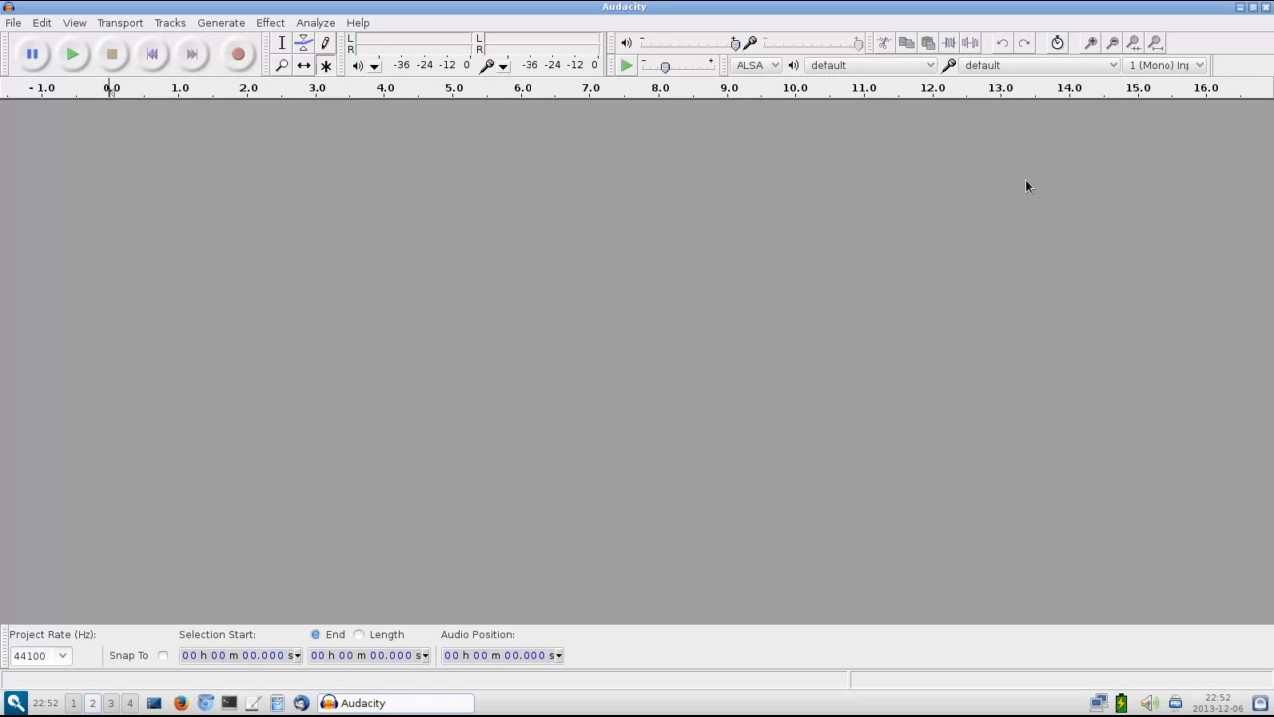
click(42, 23)
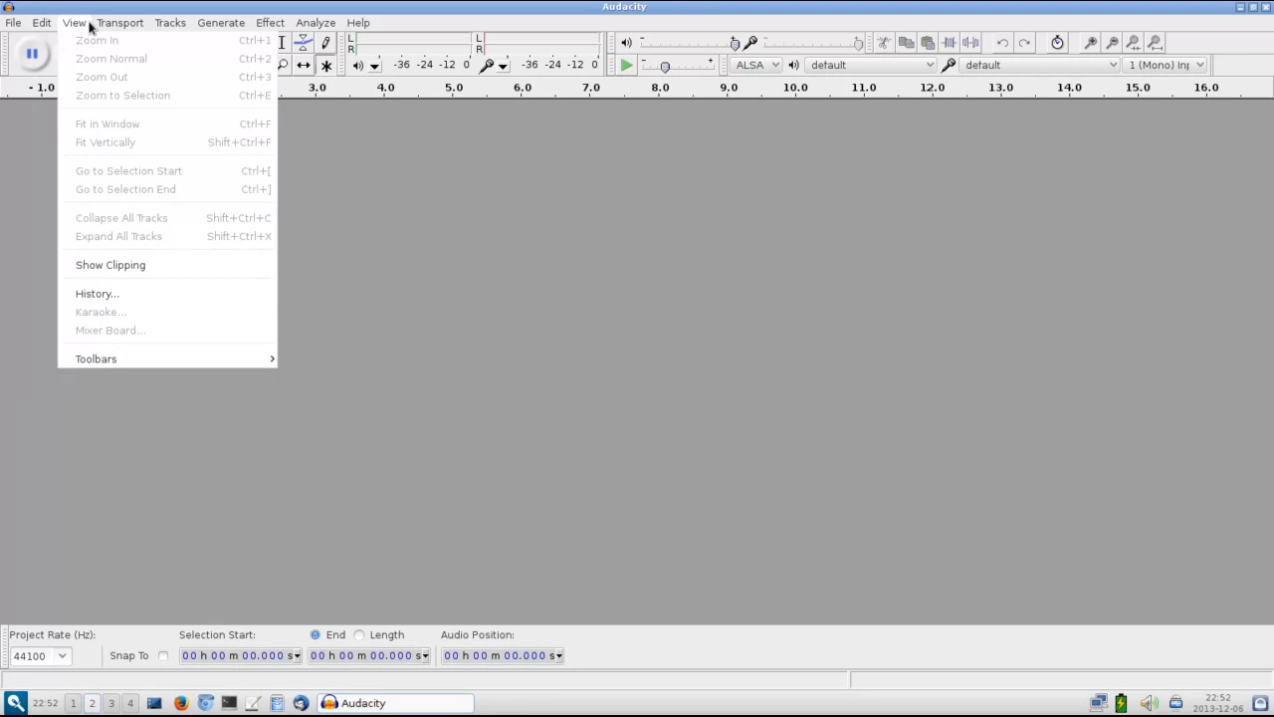
mouse_move(117, 25)
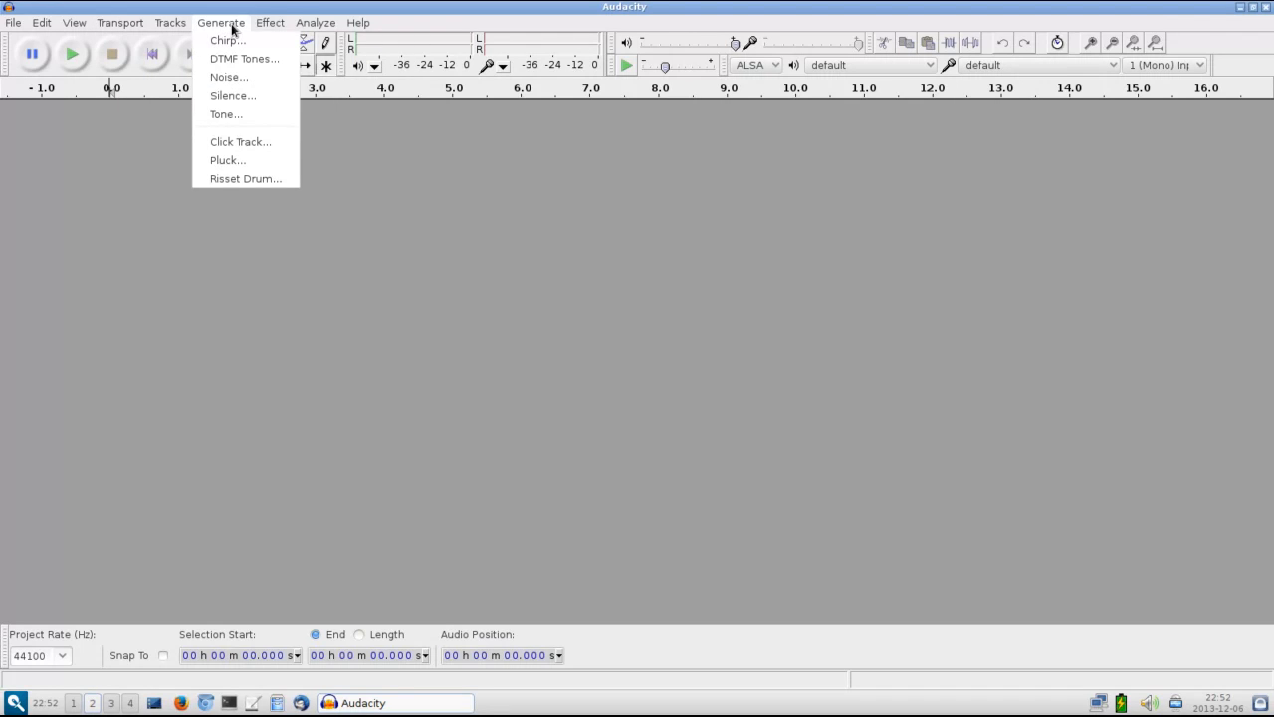
mouse_move(264, 27)
click(297, 14)
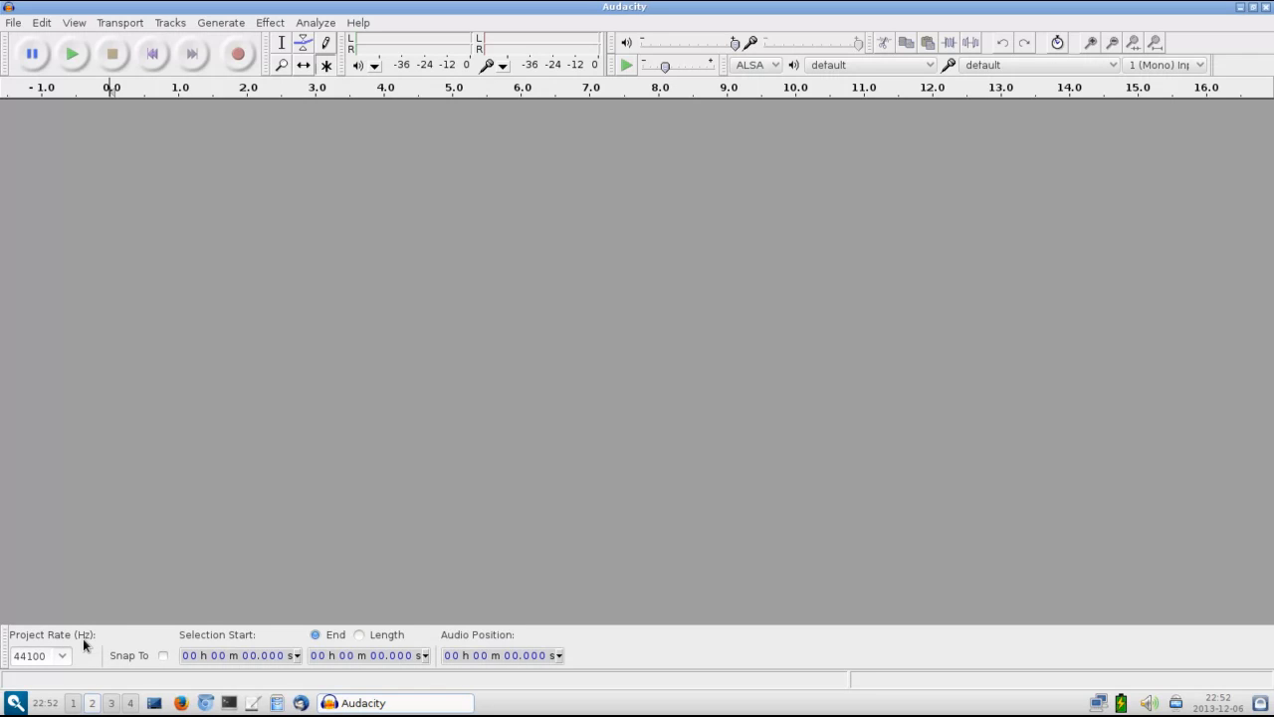
click(62, 656)
click(62, 656)
Step: Open thebestofyoutubedlscript.wav from the hpr folder and convert its stereo track to mono
click(14, 24)
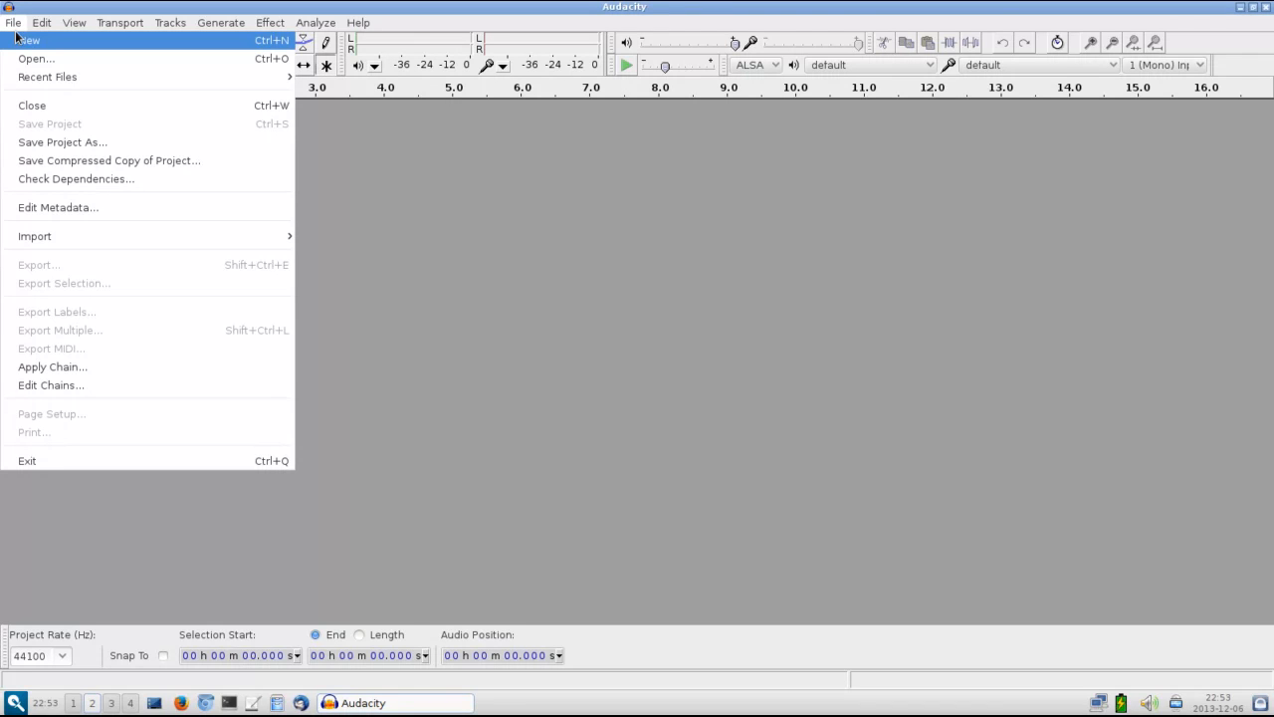
click(25, 59)
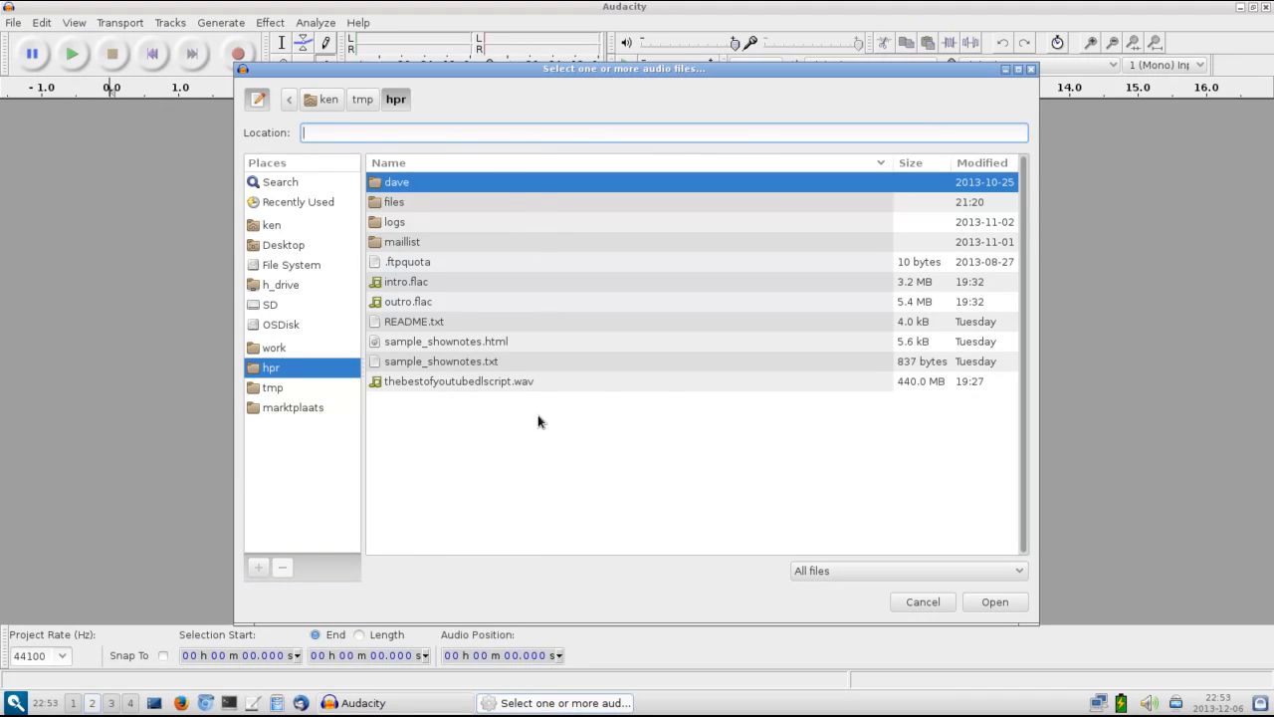
click(504, 385)
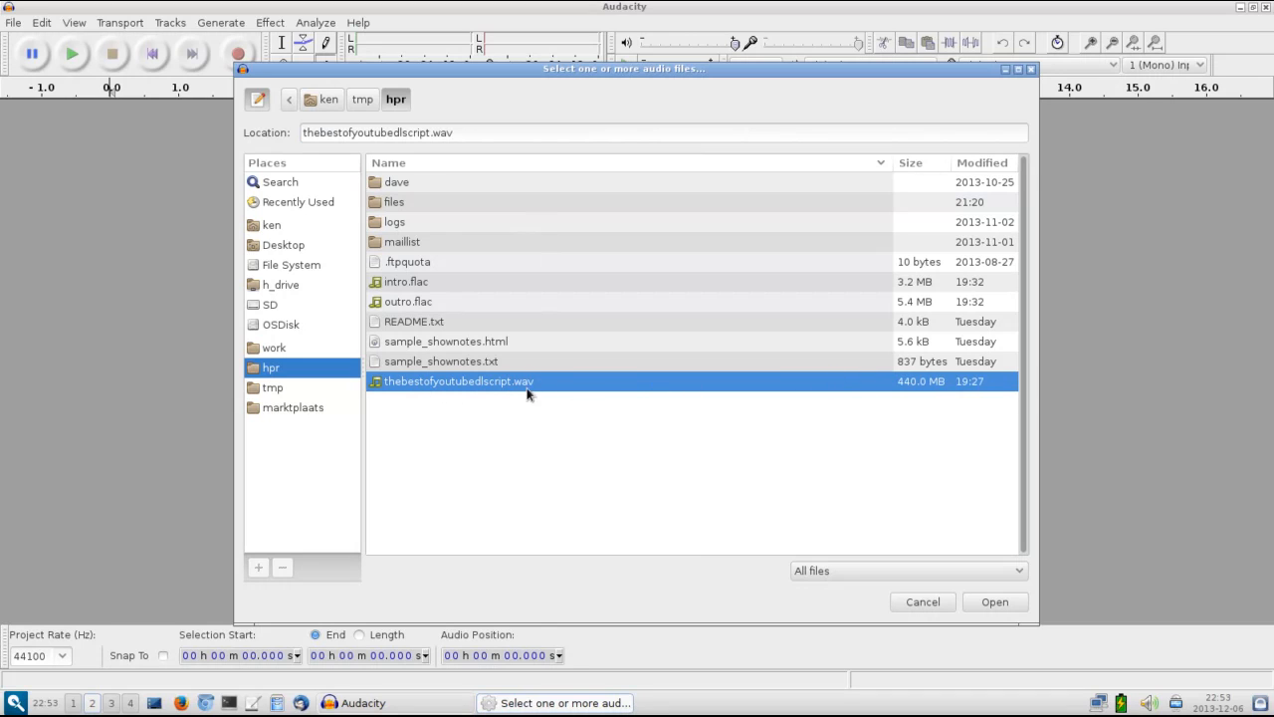
click(1005, 601)
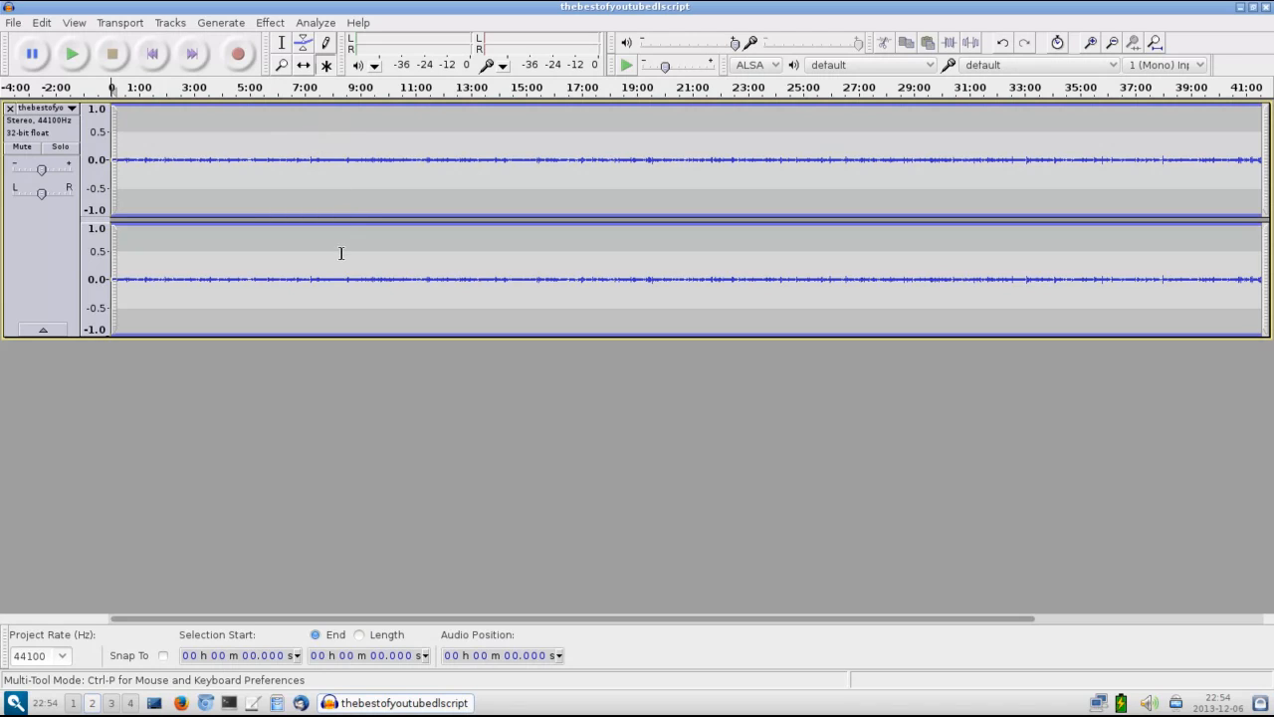
click(183, 28)
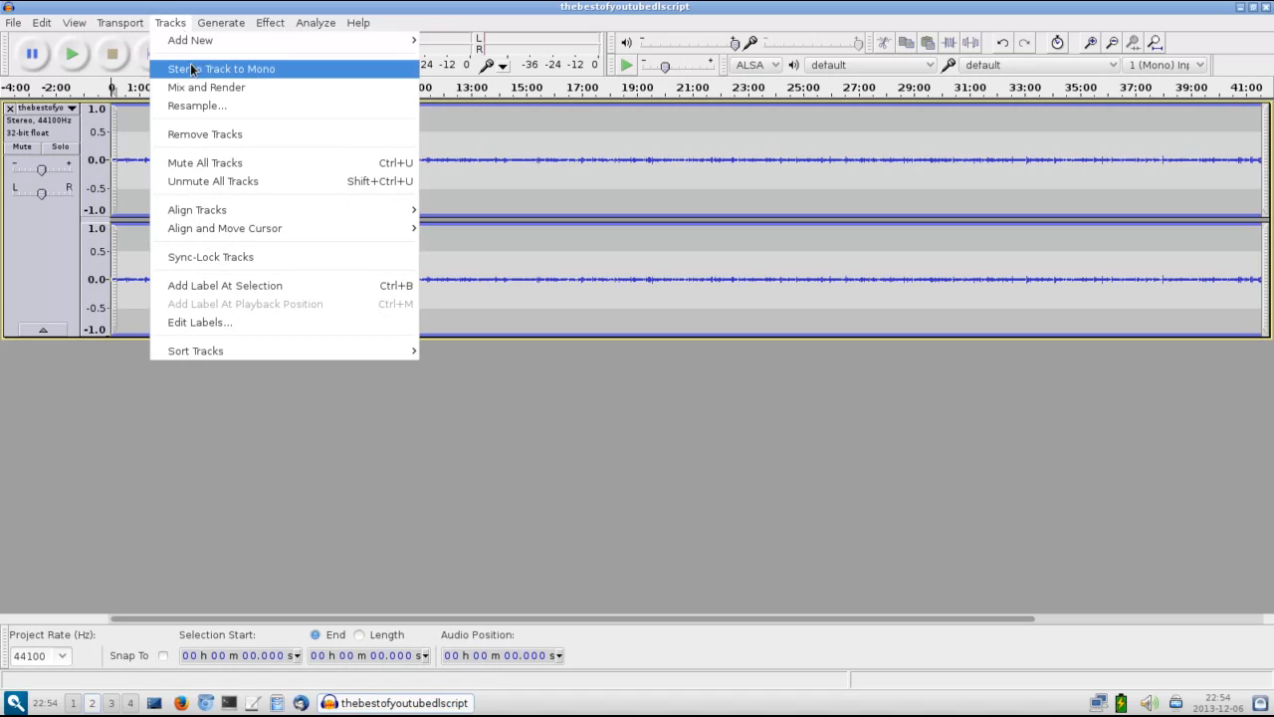
click(262, 77)
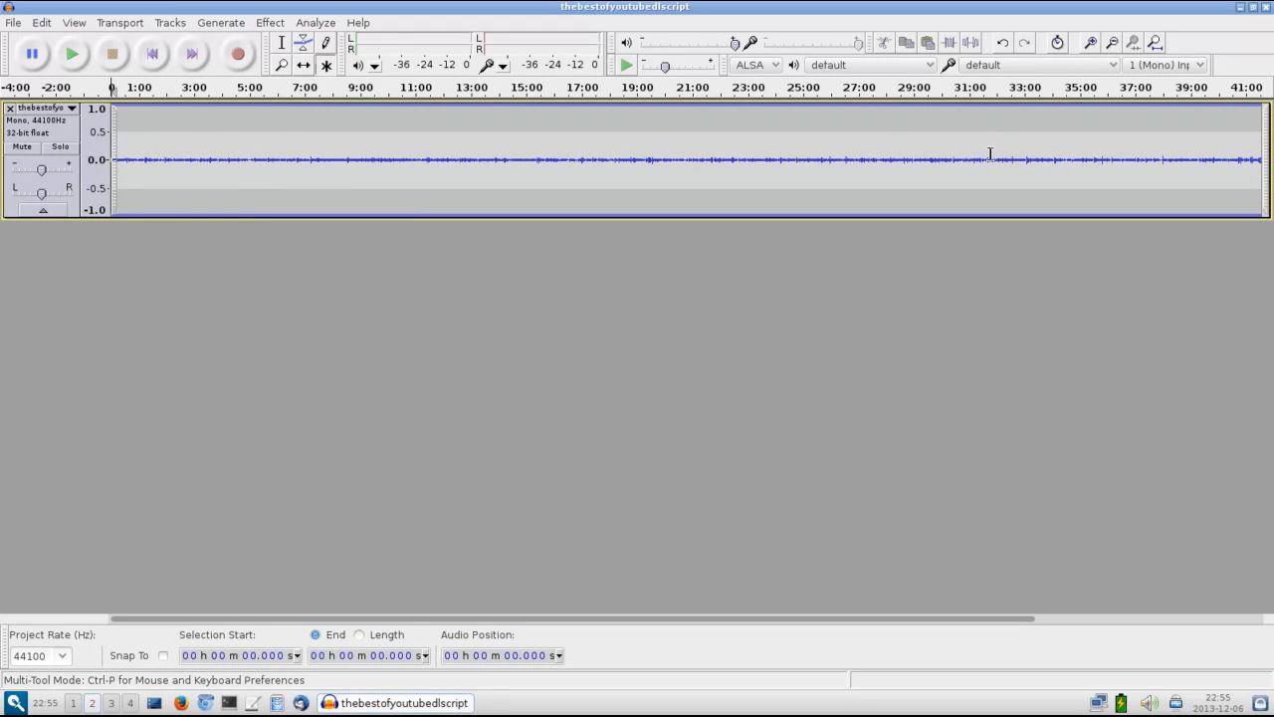
Step: Play the recording from about 5 min 59 s to check its volume, and stop playback after a few seconds
click(478, 157)
click(277, 155)
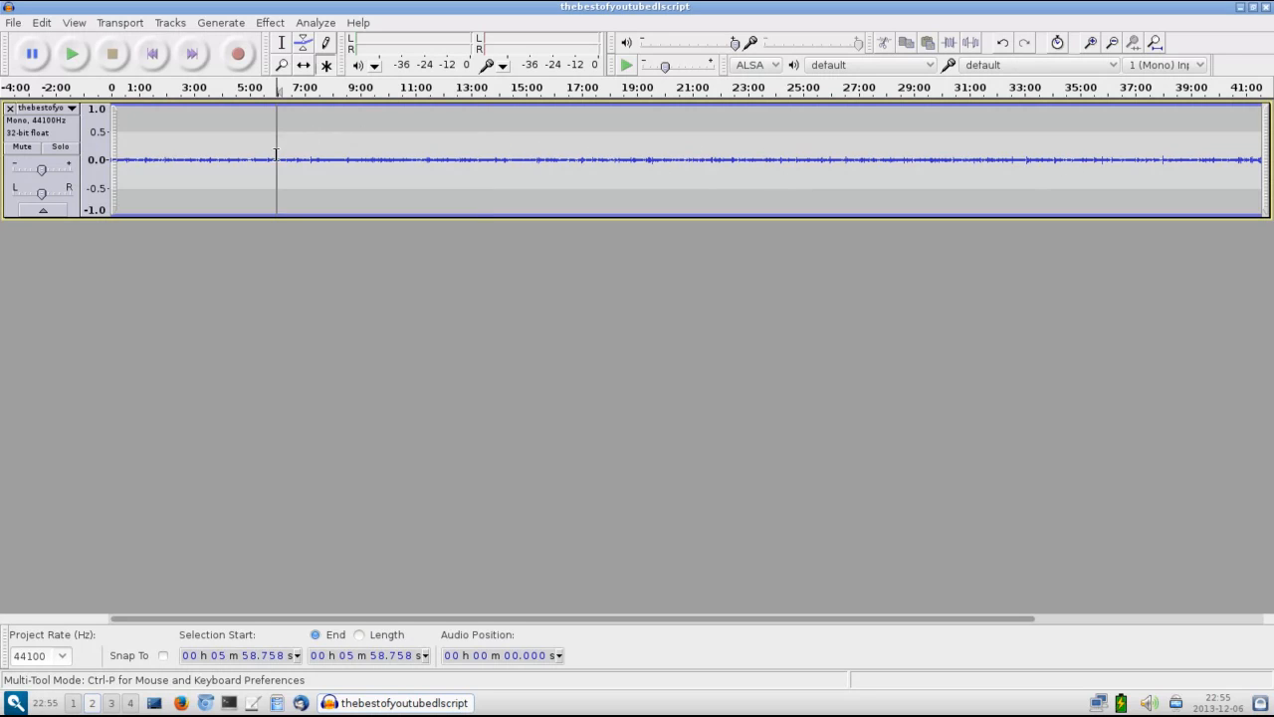
click(73, 63)
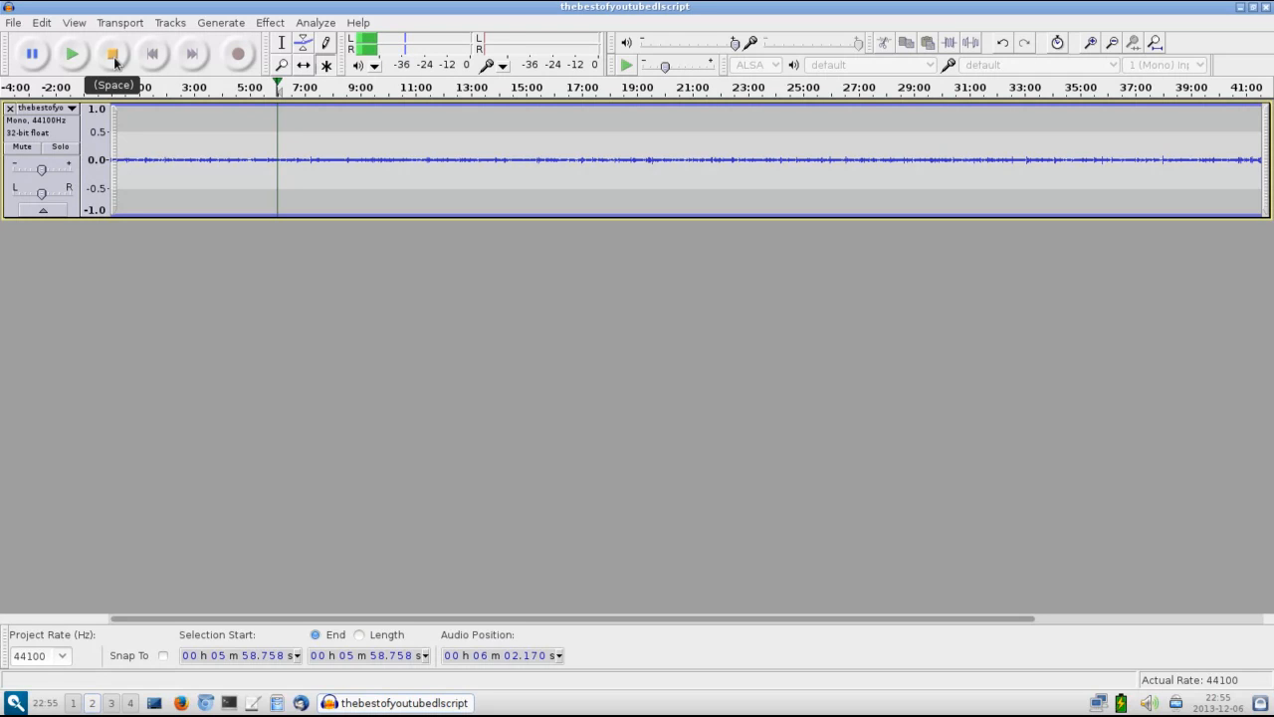
click(114, 56)
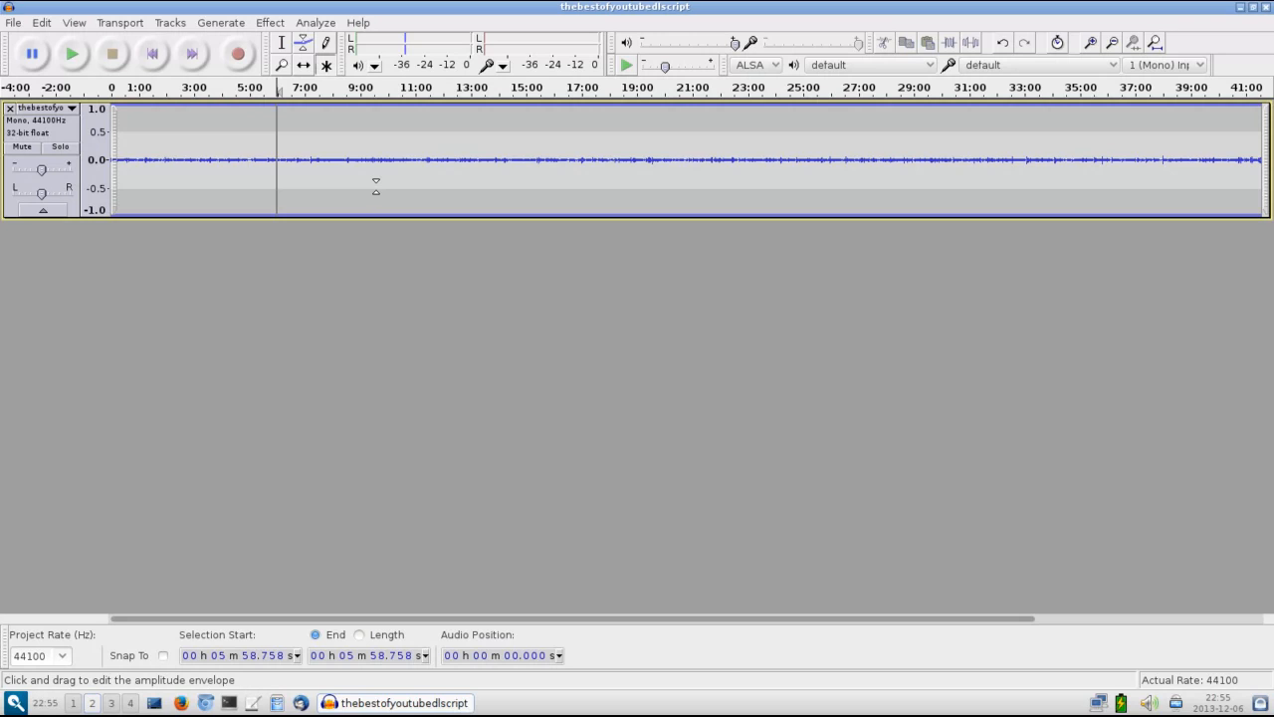
Step: Amplify the whole recording by 22.5 dB to a new peak amplitude of 0.0 dB, without allowing clipping
click(272, 23)
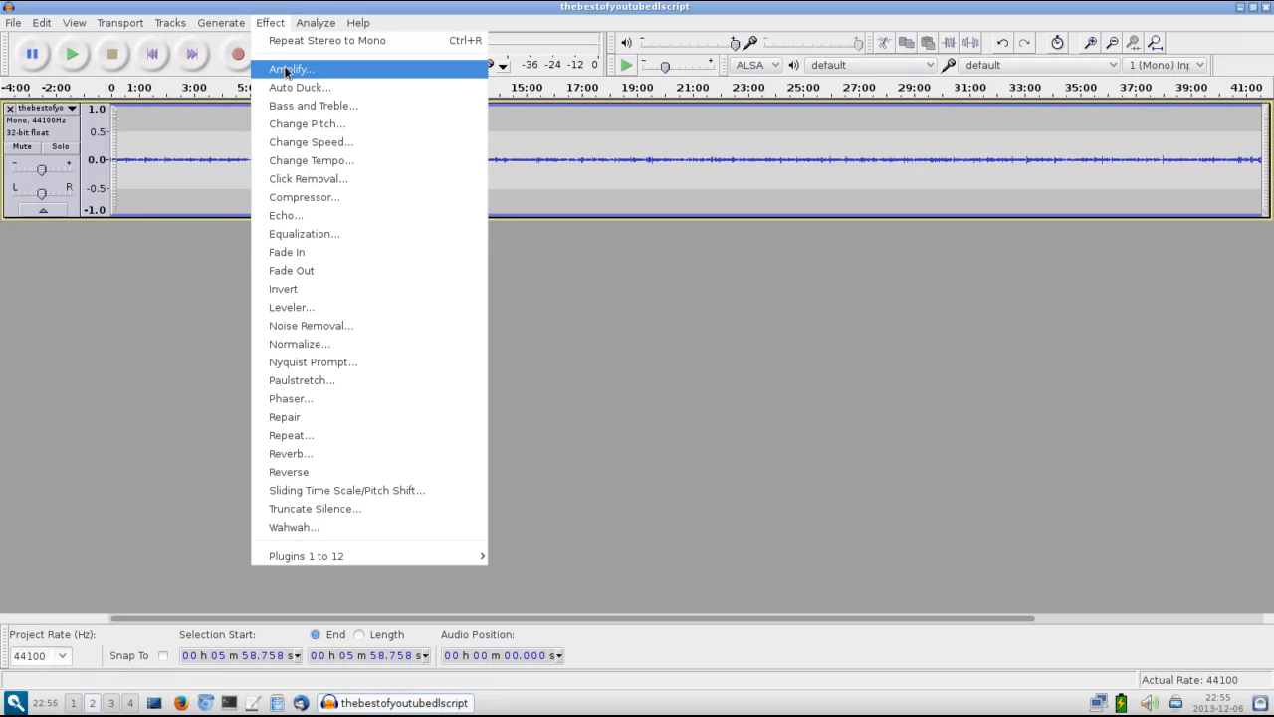
click(287, 70)
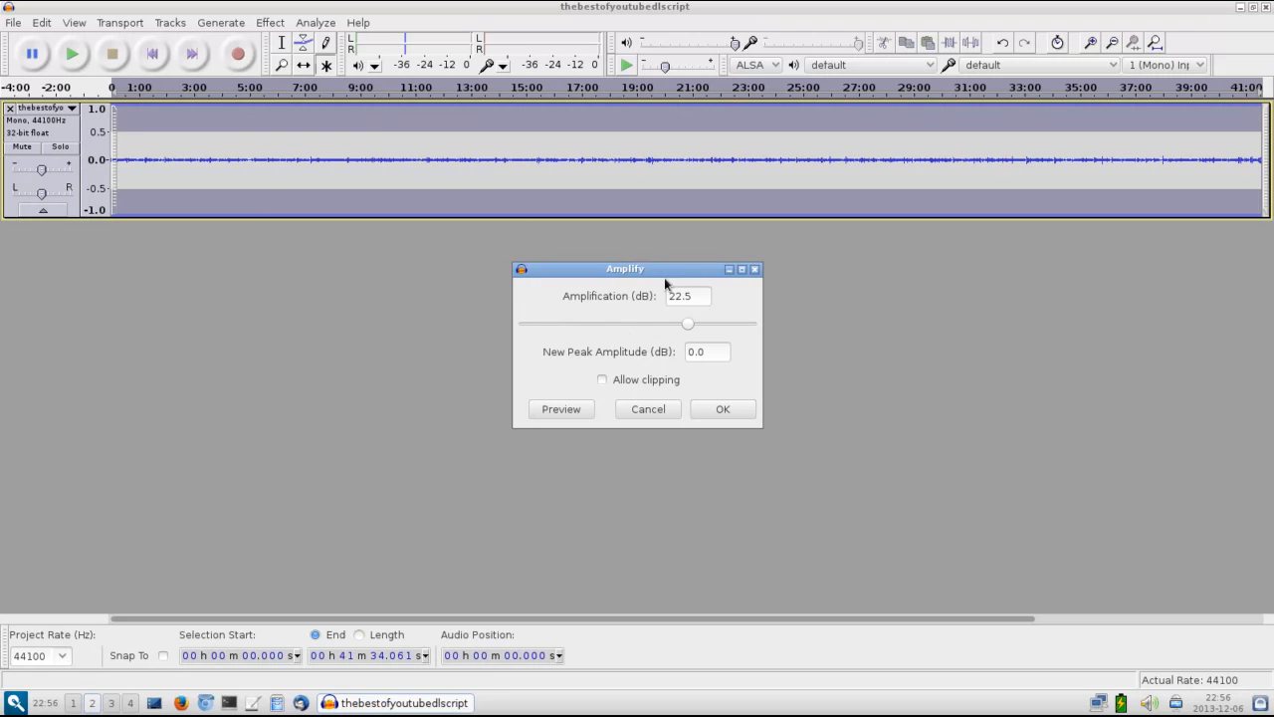
click(736, 416)
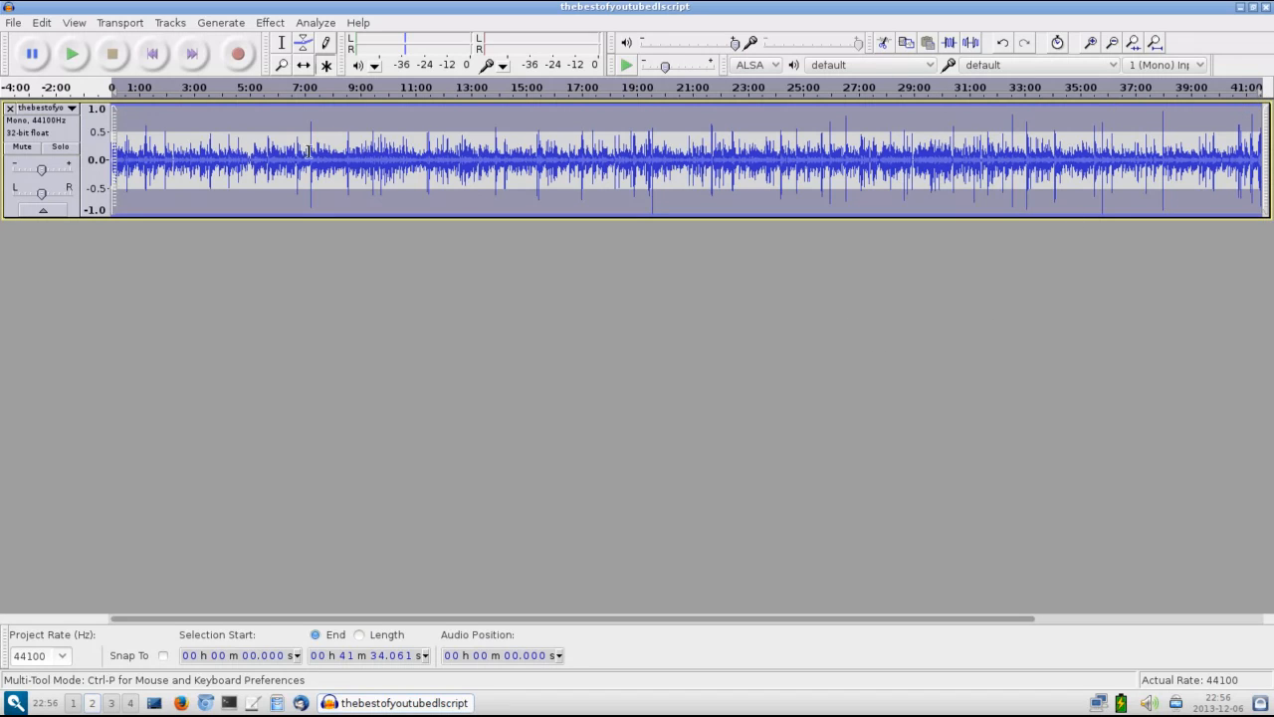
Step: Select the recording from its start to about 1 min 5 s and fit that selection to the window
click(140, 154)
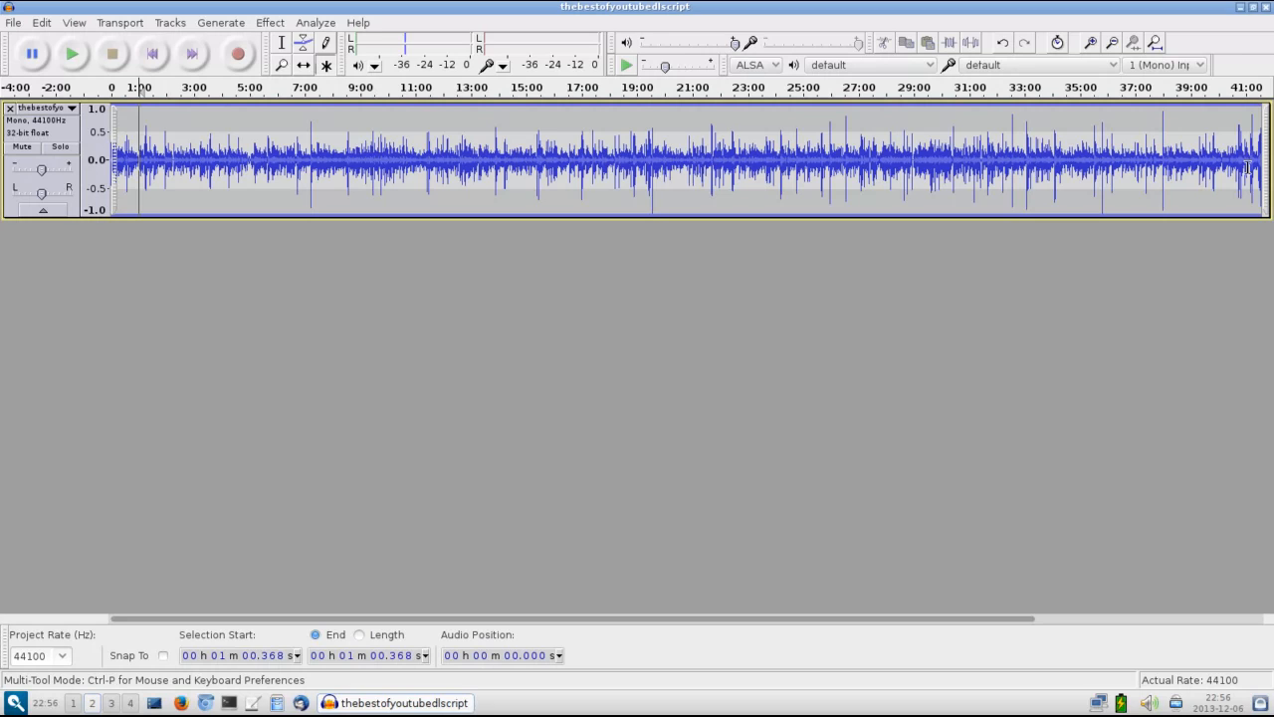
click(127, 165)
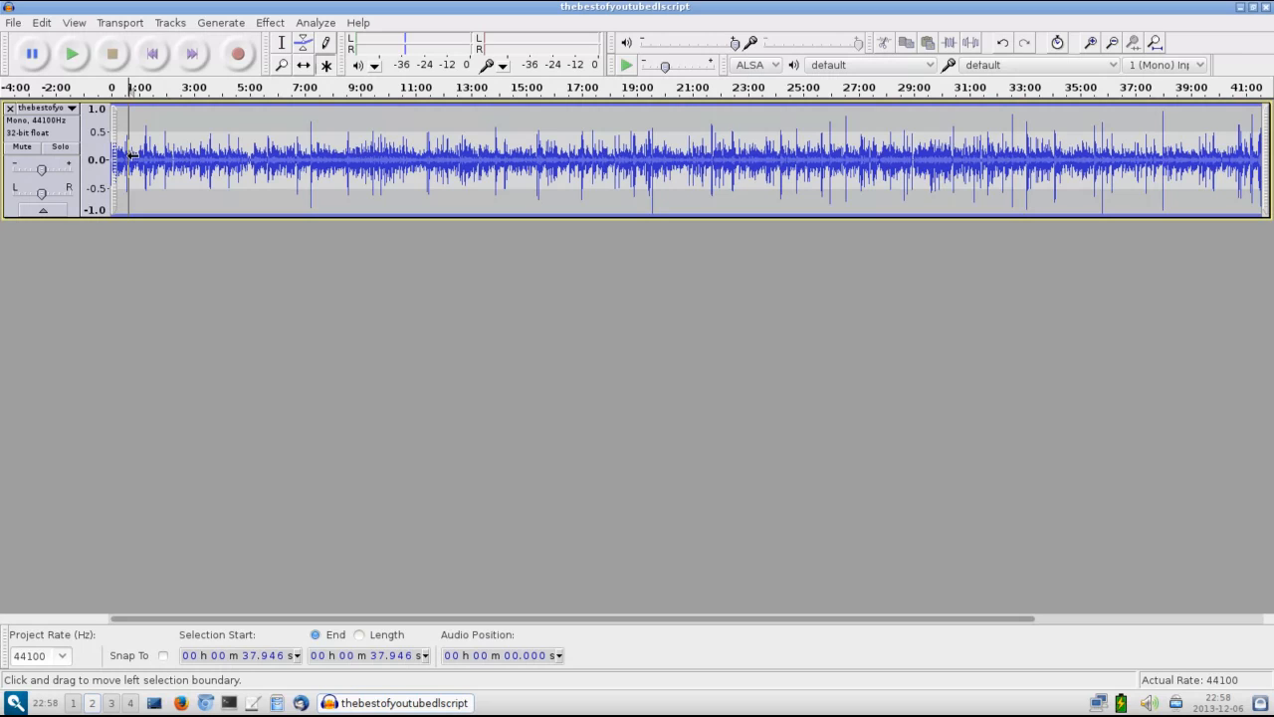
click(139, 159)
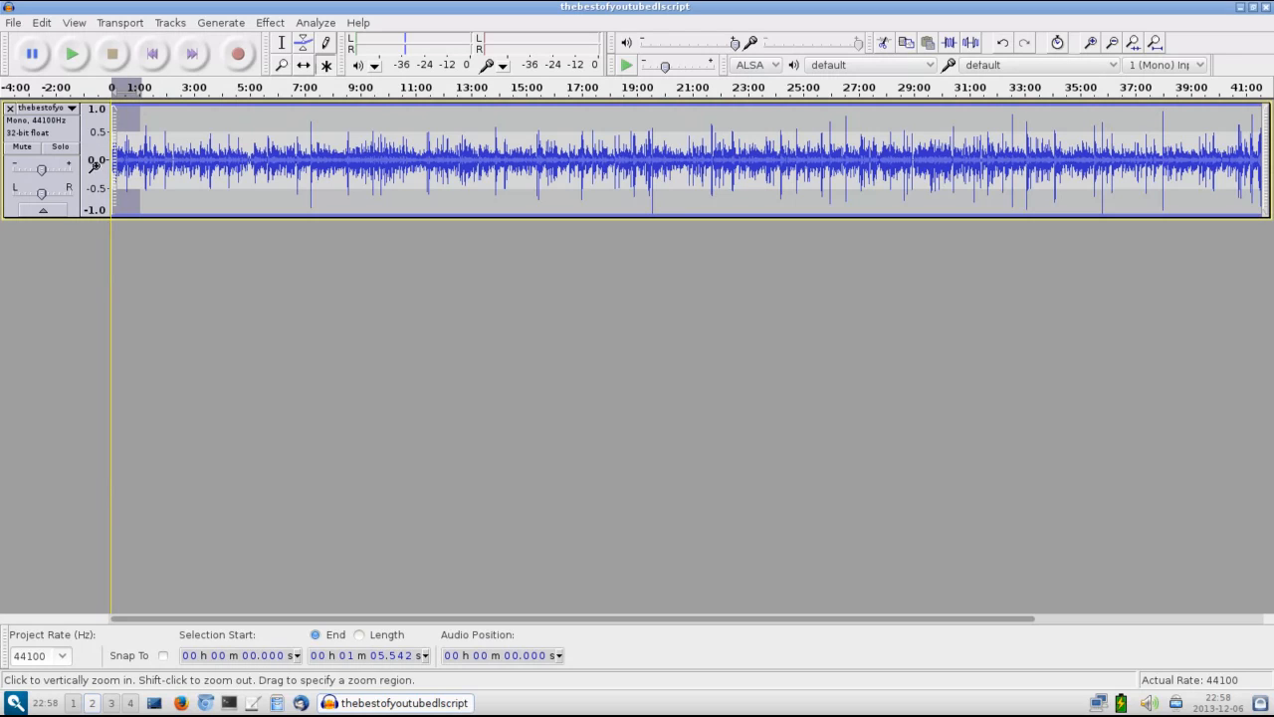
click(1135, 44)
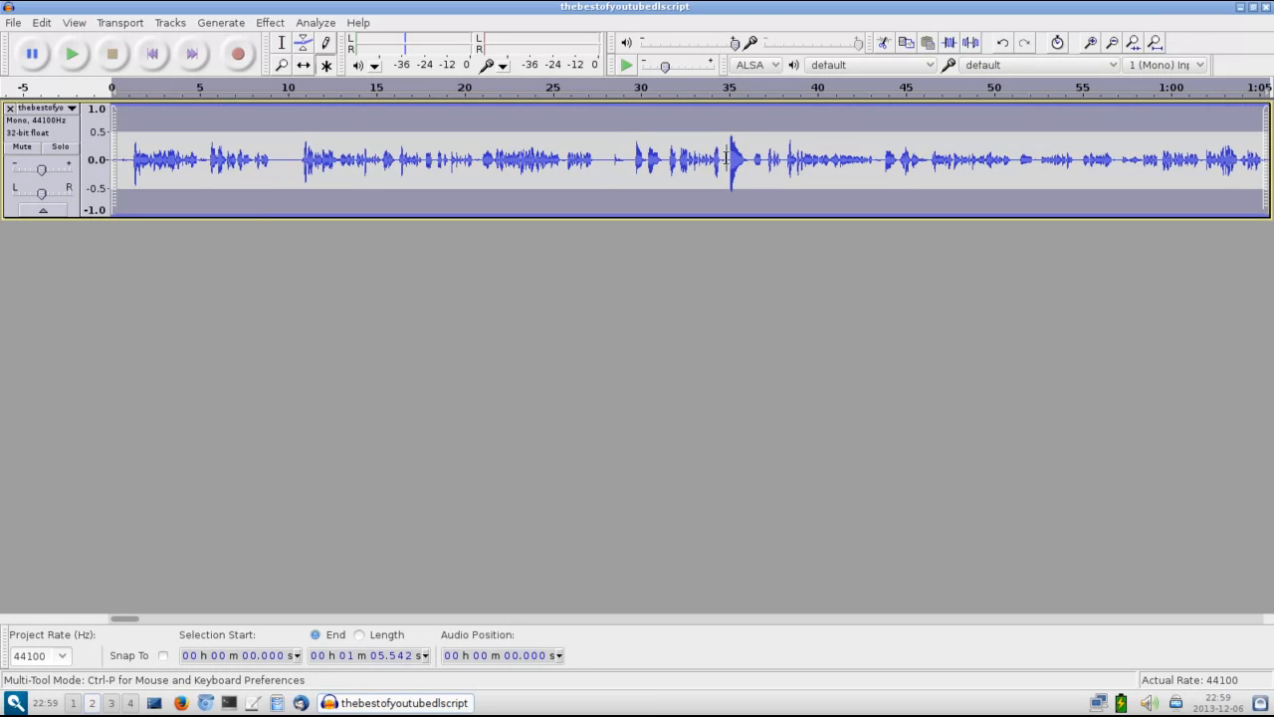
Step: Listen to the loud spike at about 35 s by playing the track from about 34.6 s
drag(726, 158, 748, 159)
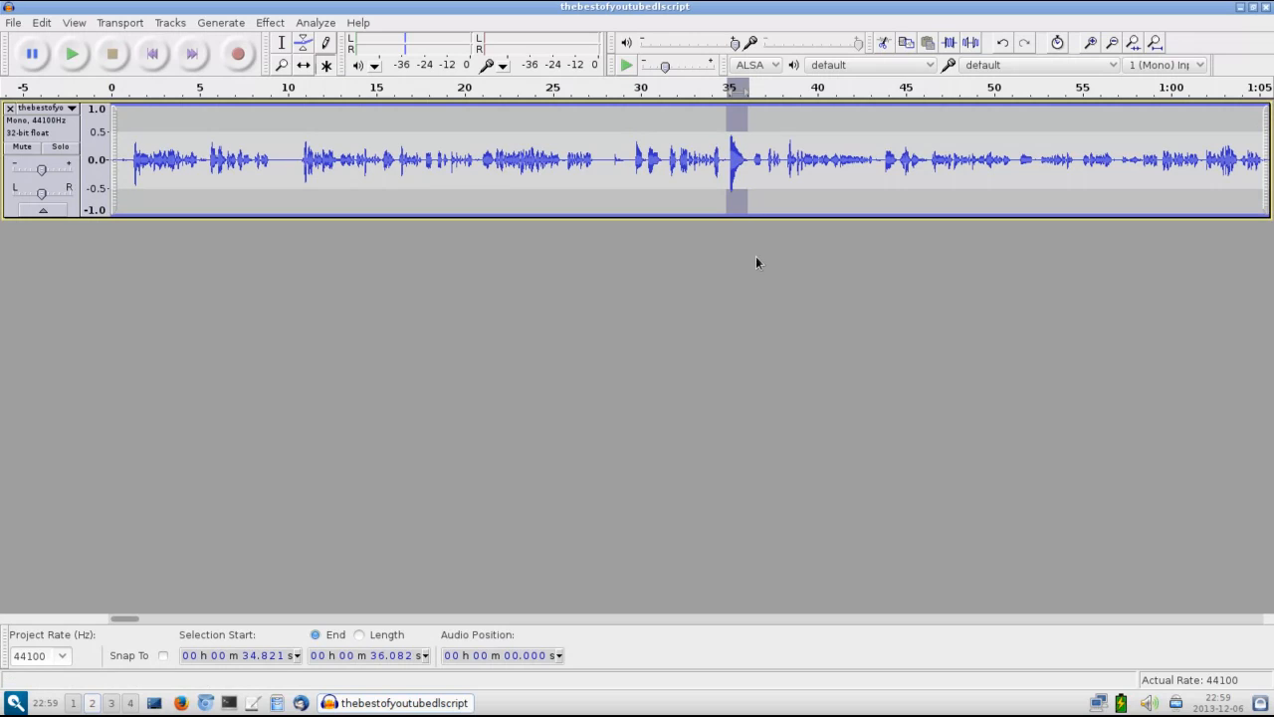
click(722, 163)
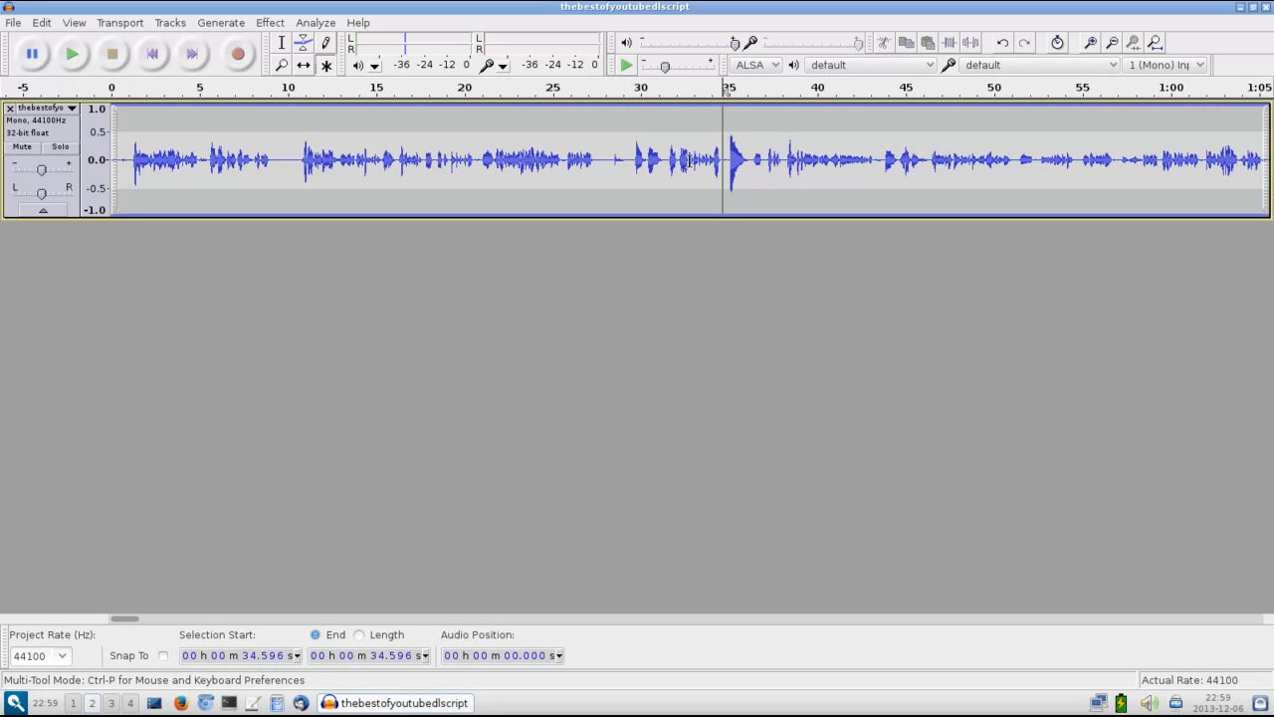
click(71, 57)
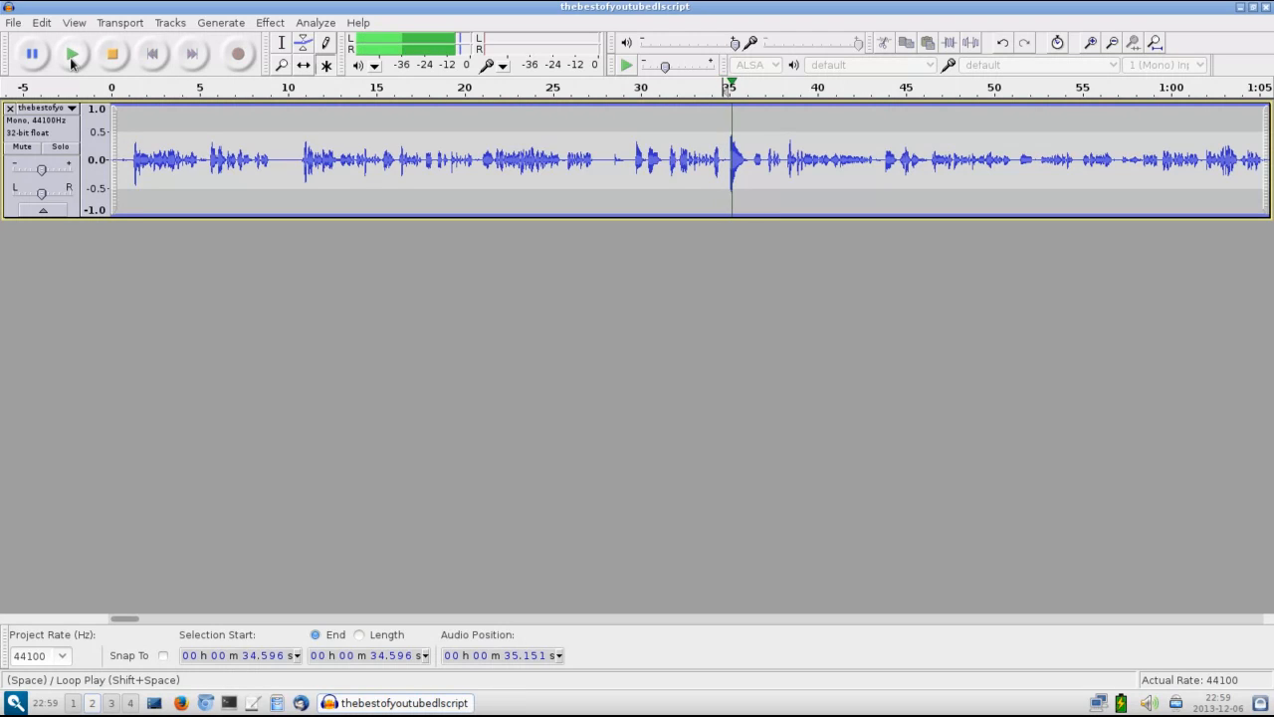
click(121, 60)
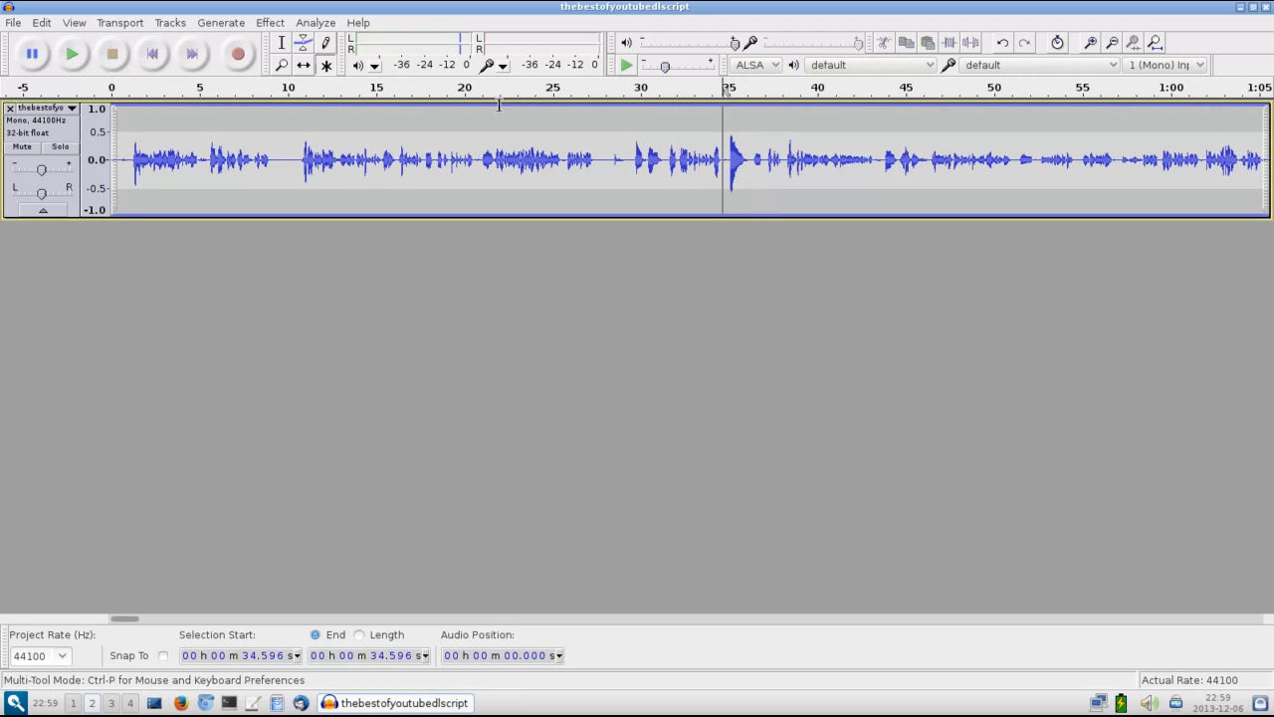
Step: Play the recording from about 32.5 s through the loud spike at about 35 s, and stop at about 39 s
click(752, 165)
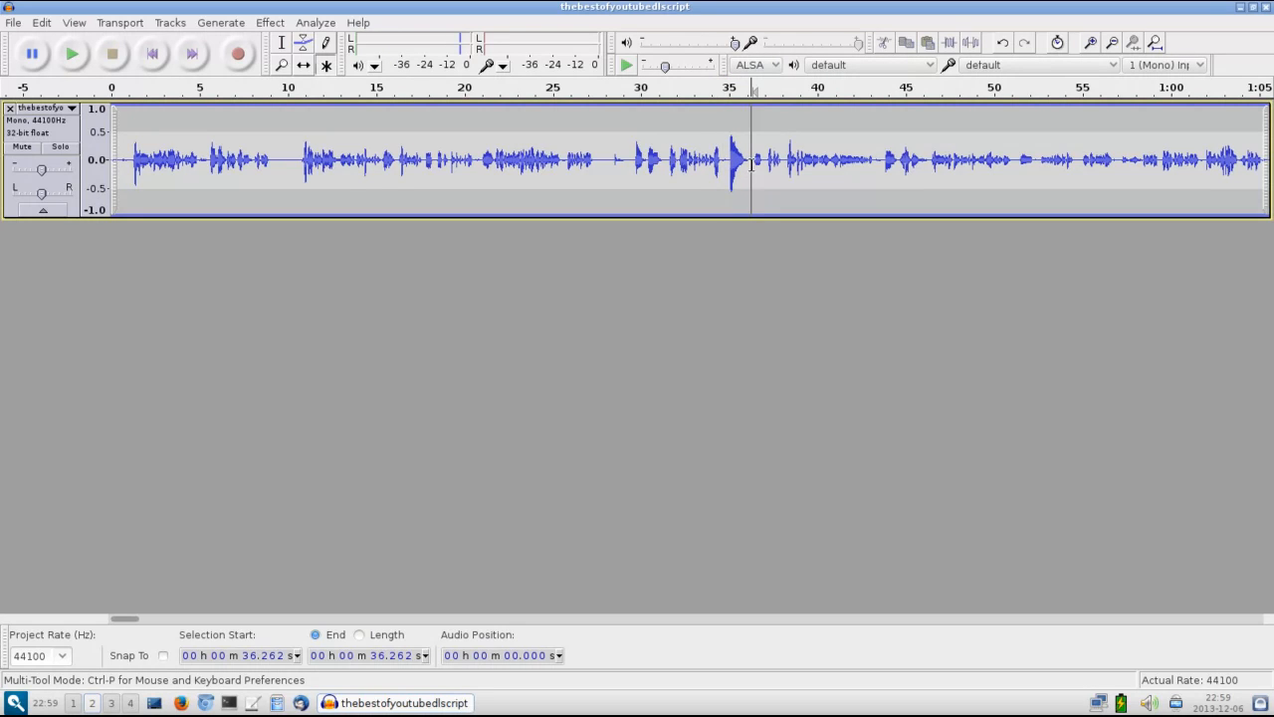
drag(751, 165, 730, 165)
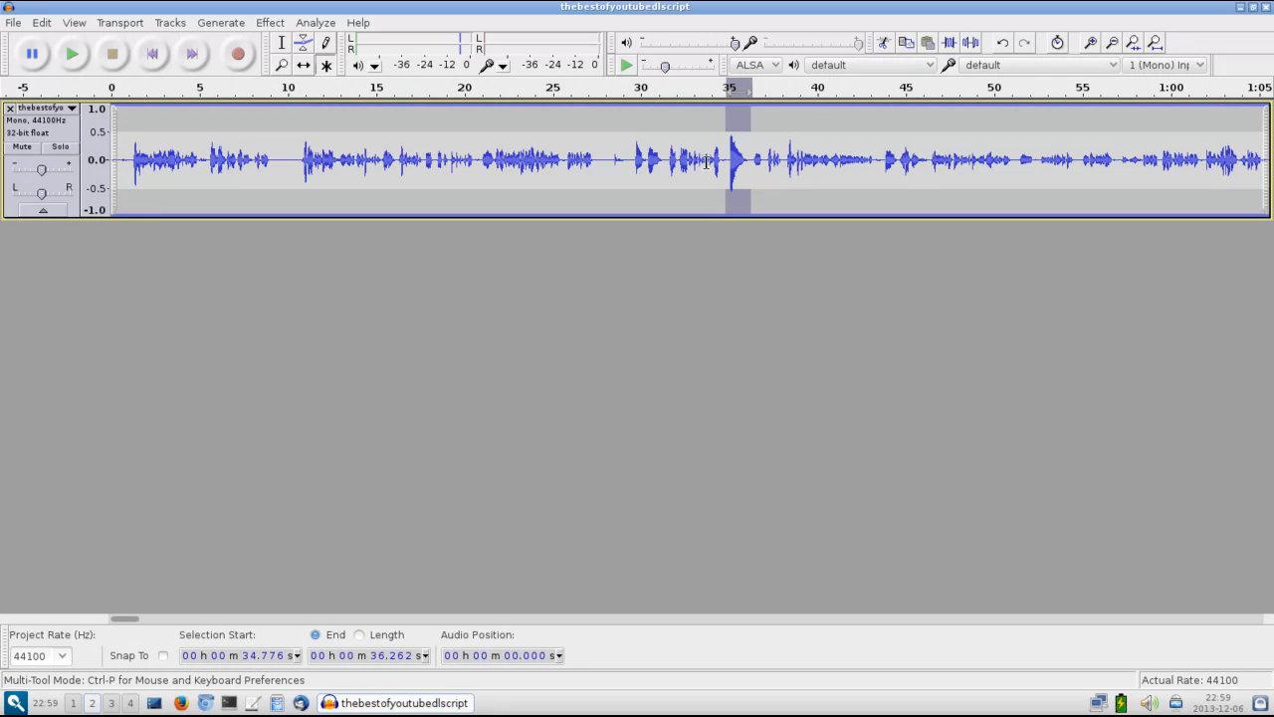
click(706, 167)
click(684, 159)
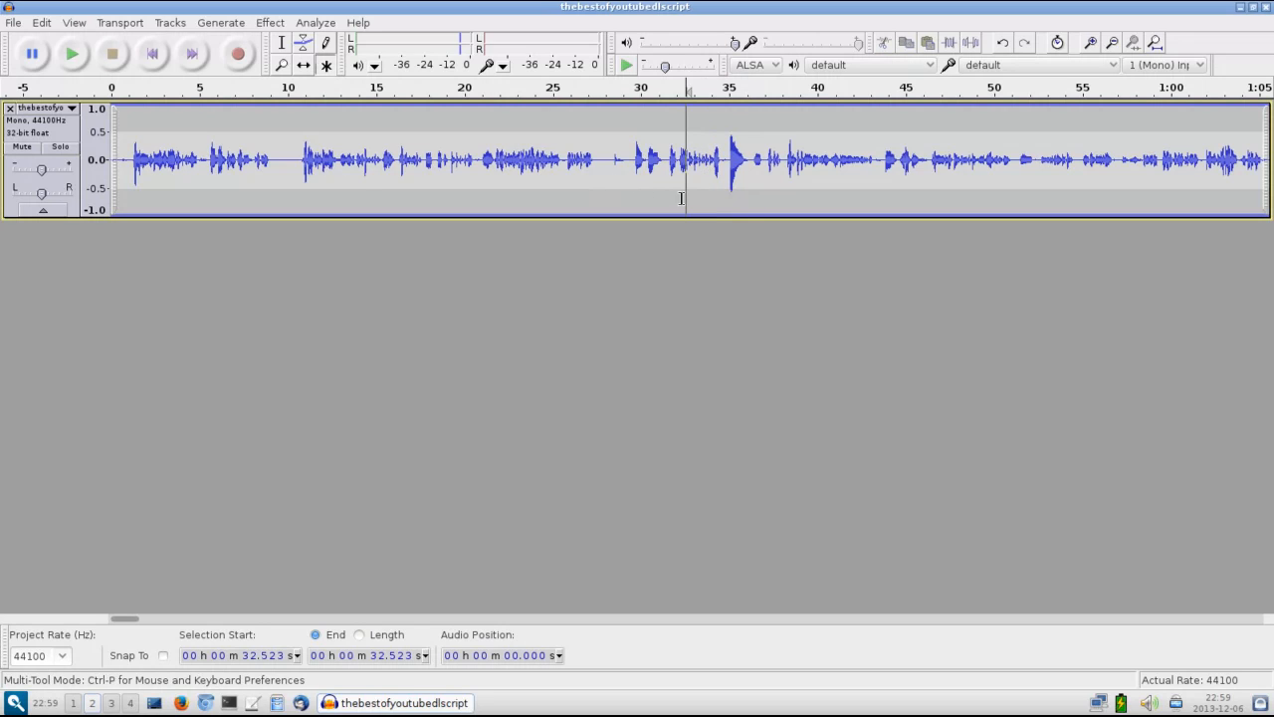
click(74, 55)
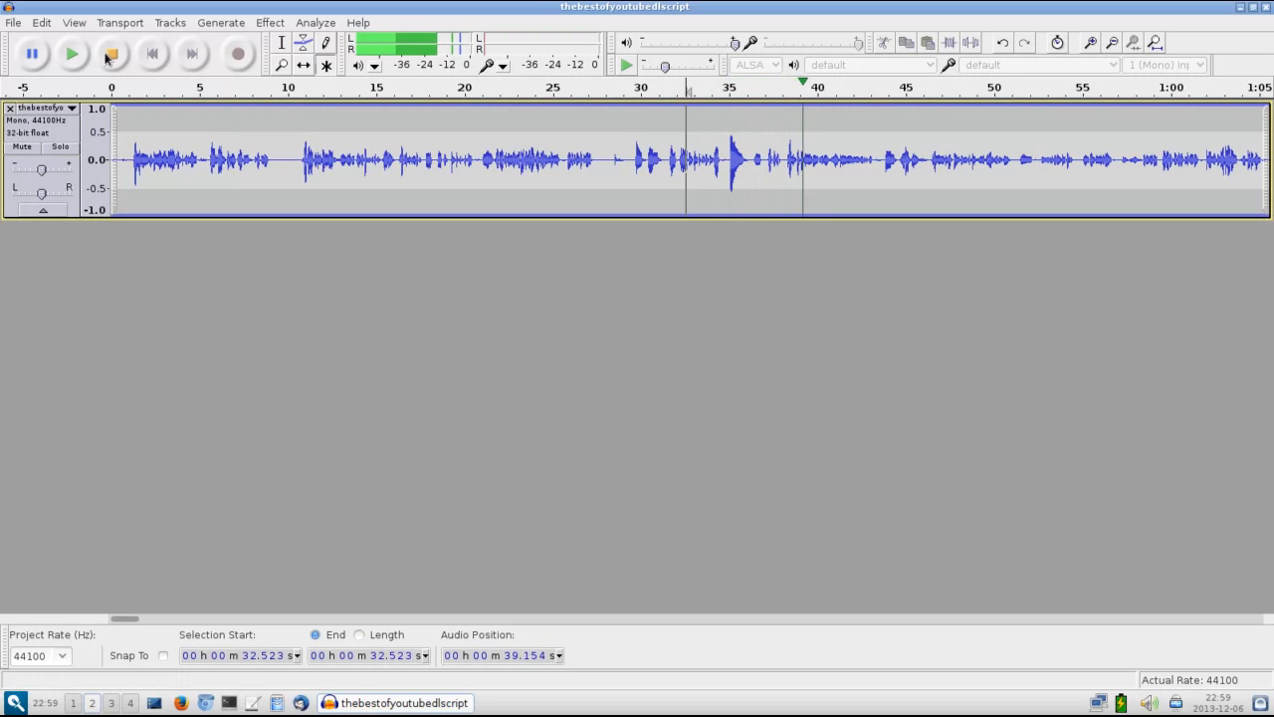
click(107, 56)
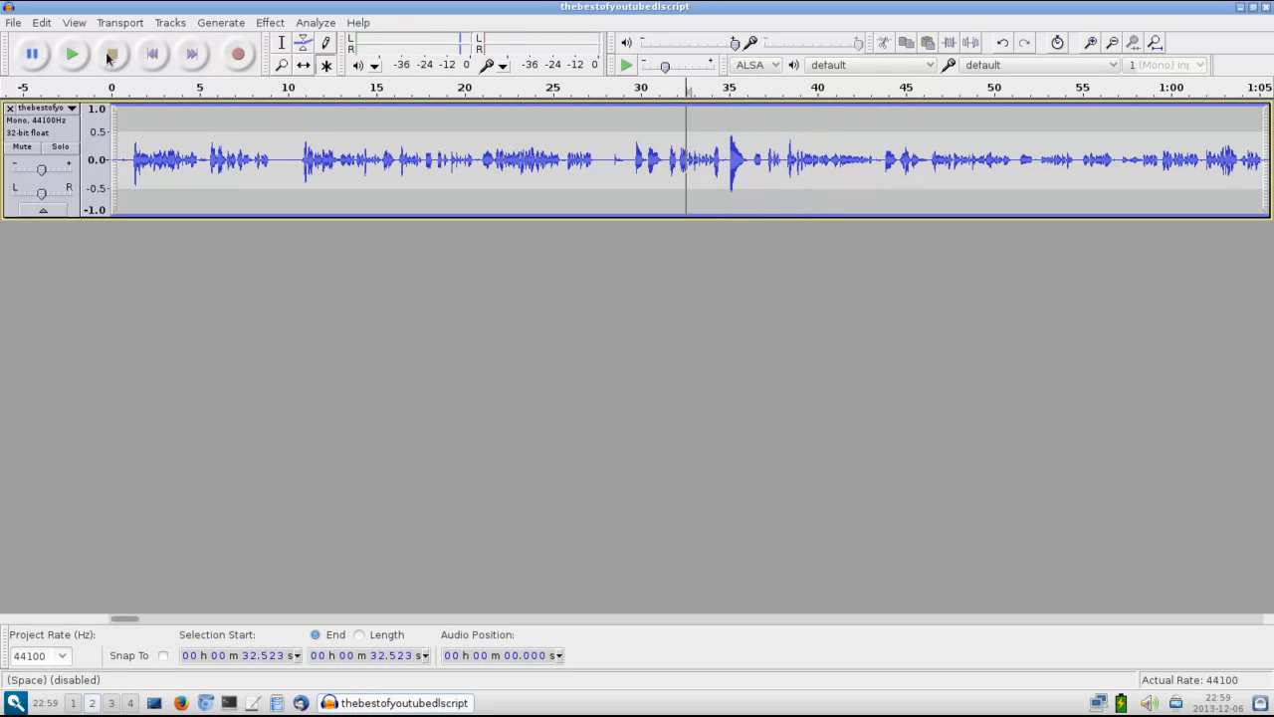
Step: Delete the section containing the loud spike, from about 34.6 s to 37.1 s
click(766, 163)
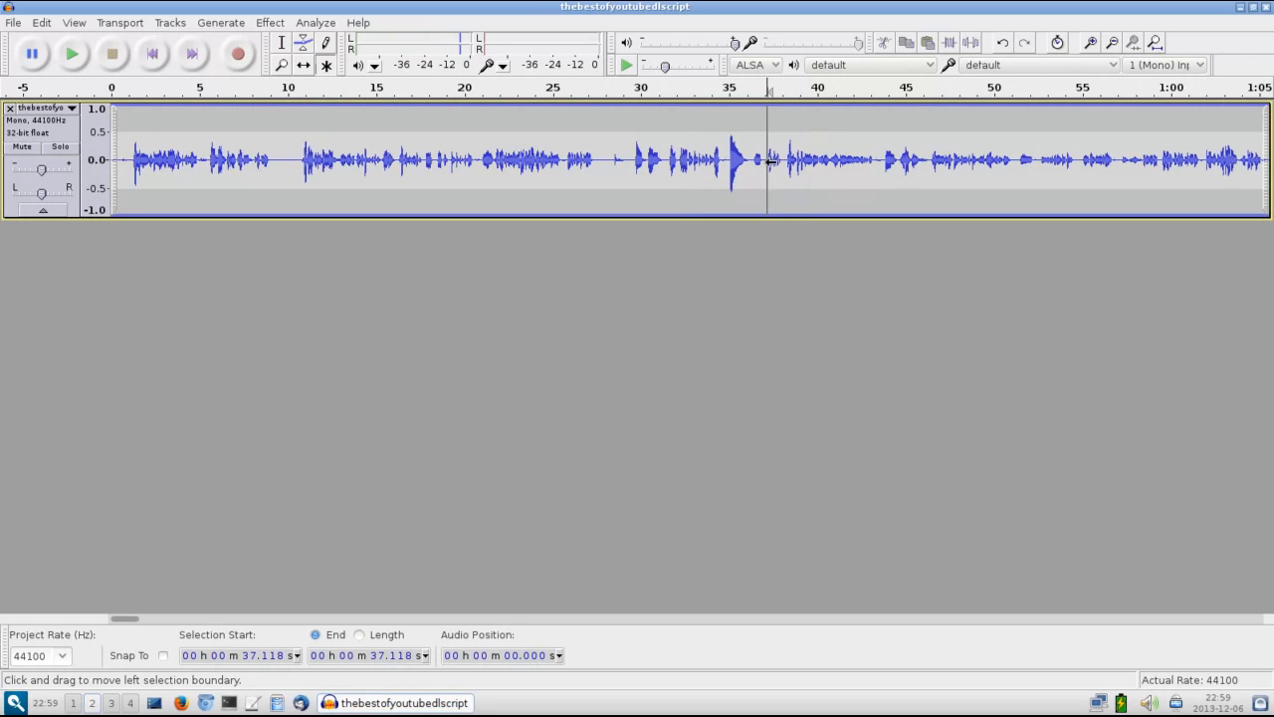
drag(765, 162, 728, 166)
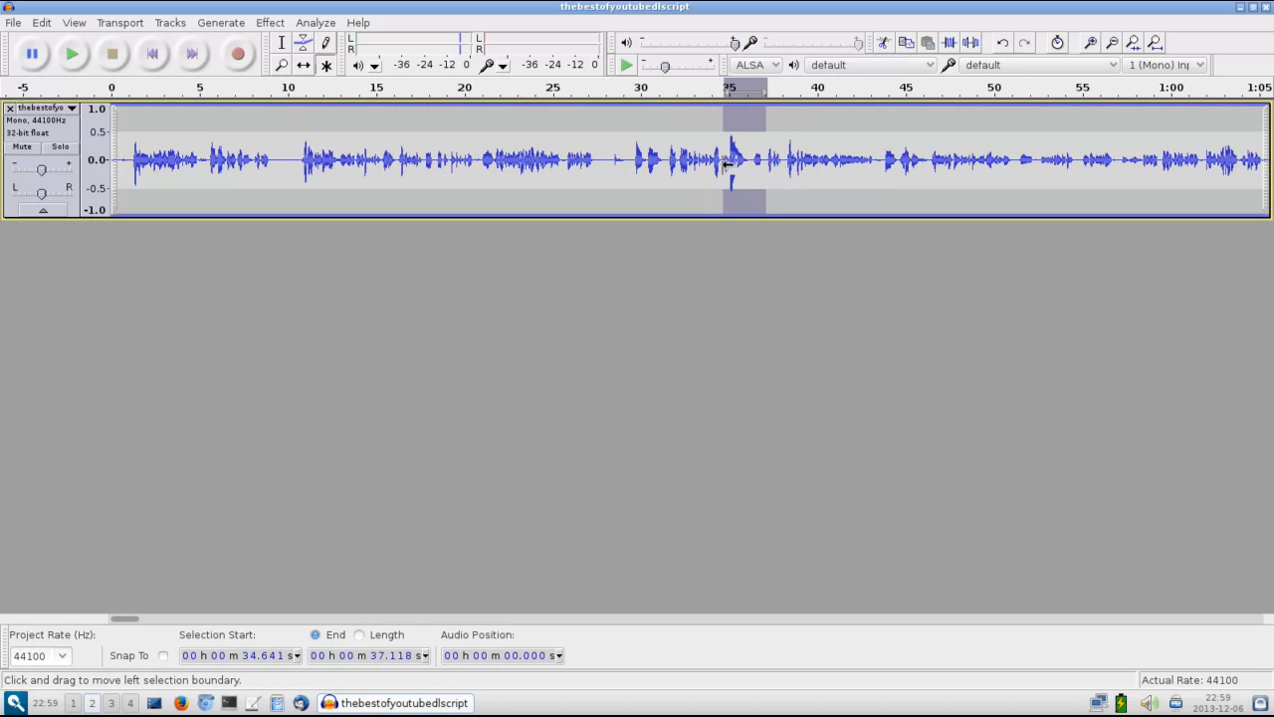
key(Delete)
Step: Play the recording from about 32.7 s to check how the cut sounds, and stop playback
click(687, 159)
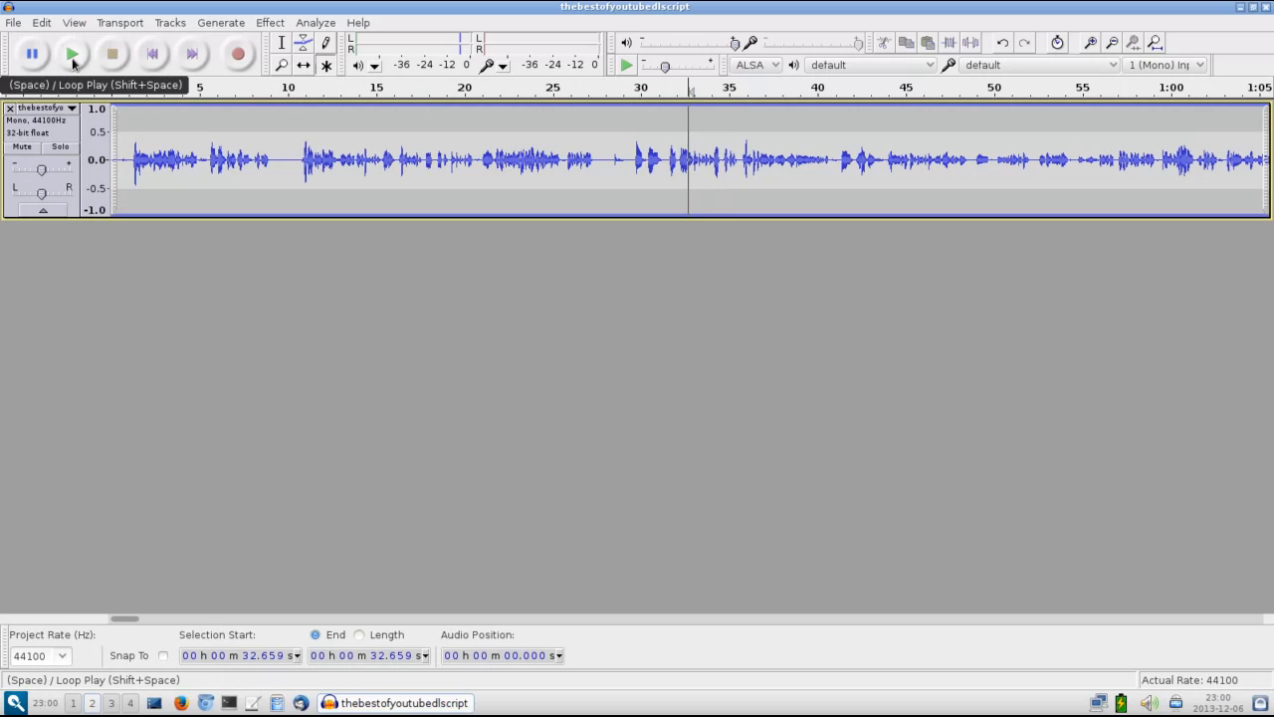
click(72, 58)
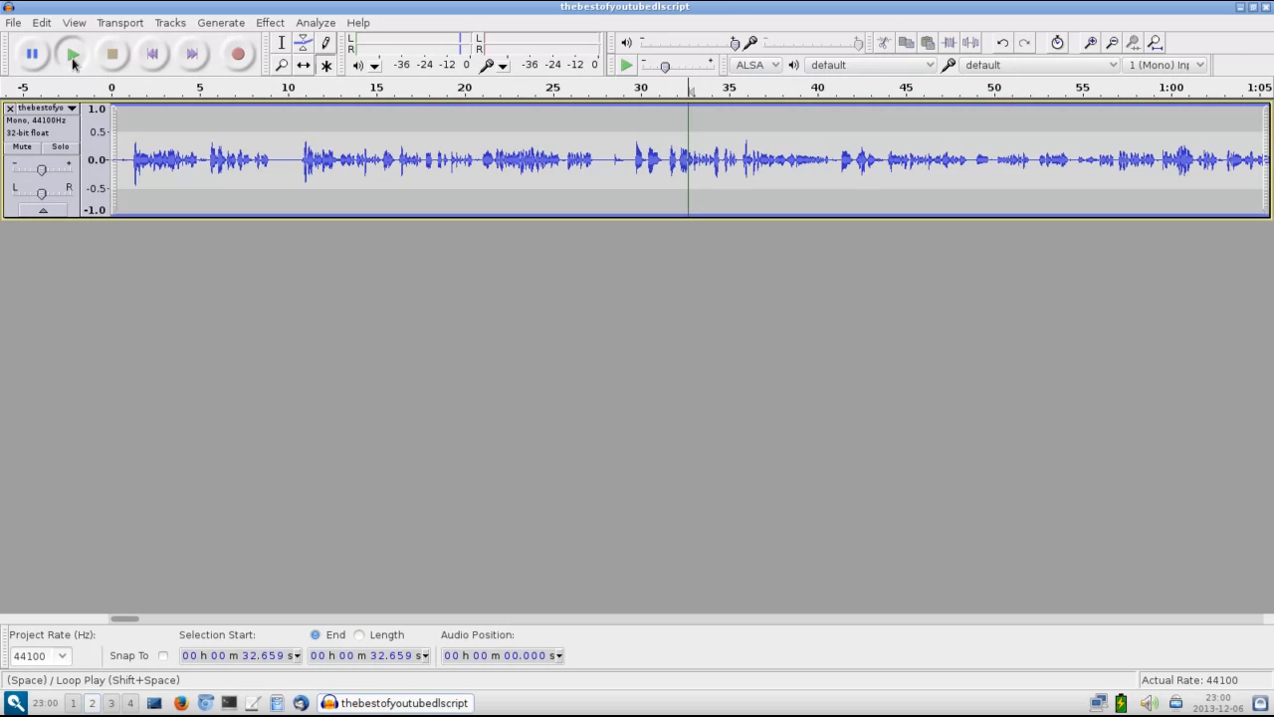
click(71, 56)
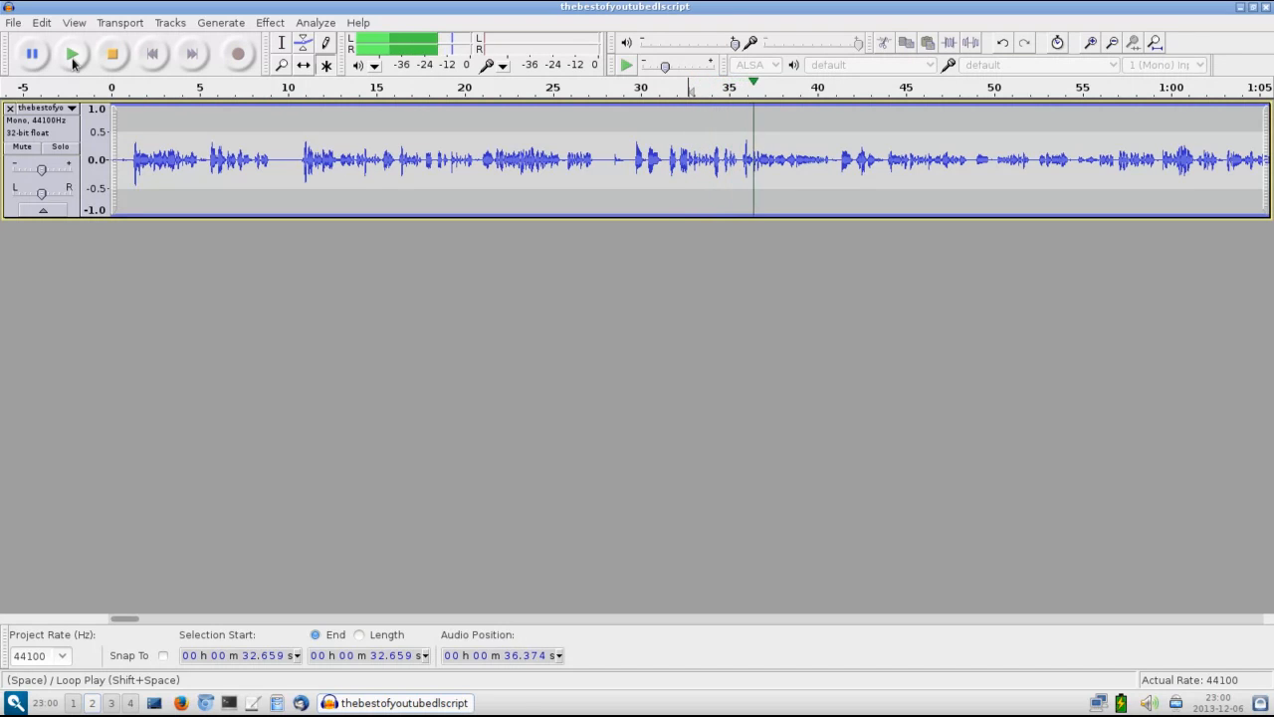
key(space)
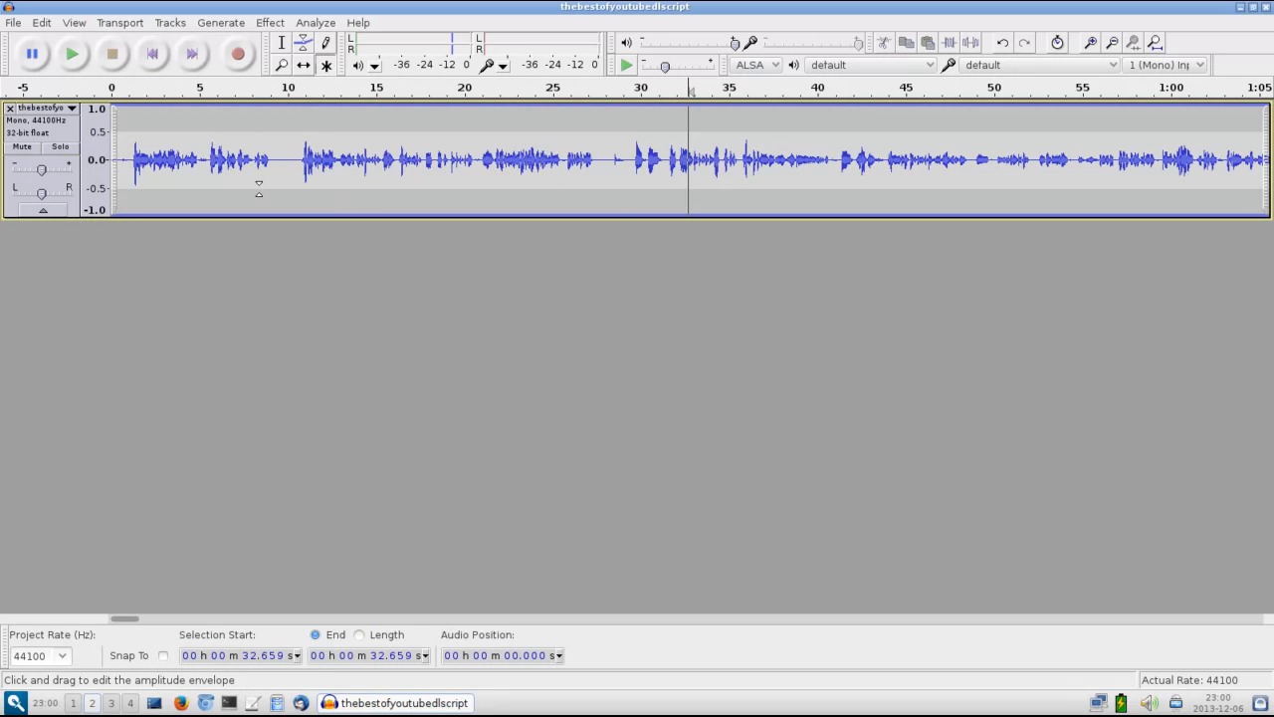
Step: Undo the spike deletion and replay the original passage from about 33.6 s
click(42, 24)
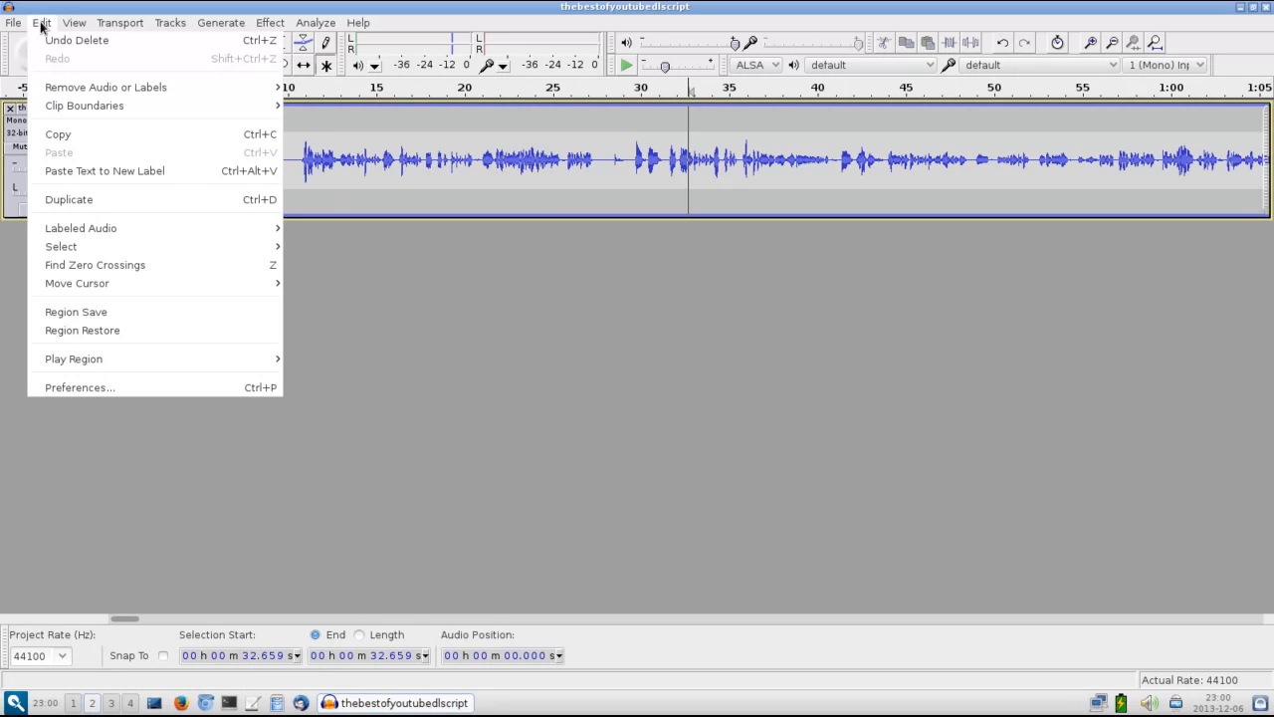
click(52, 42)
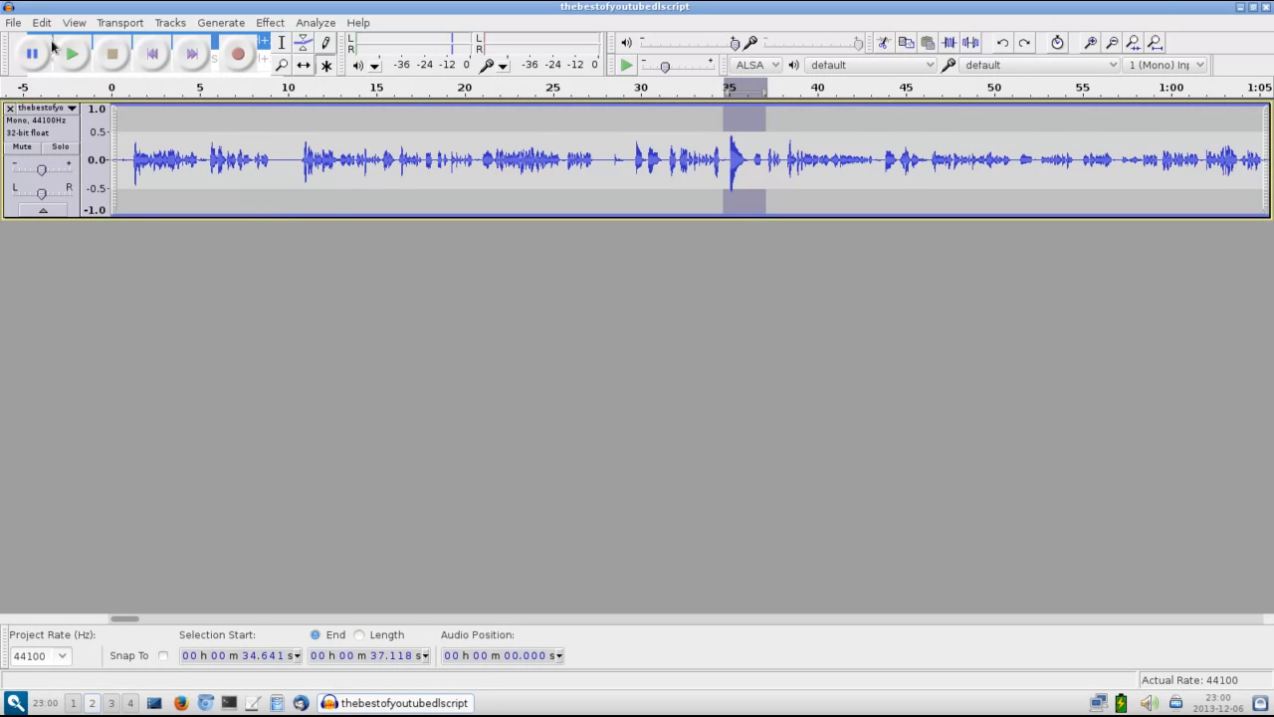
click(706, 154)
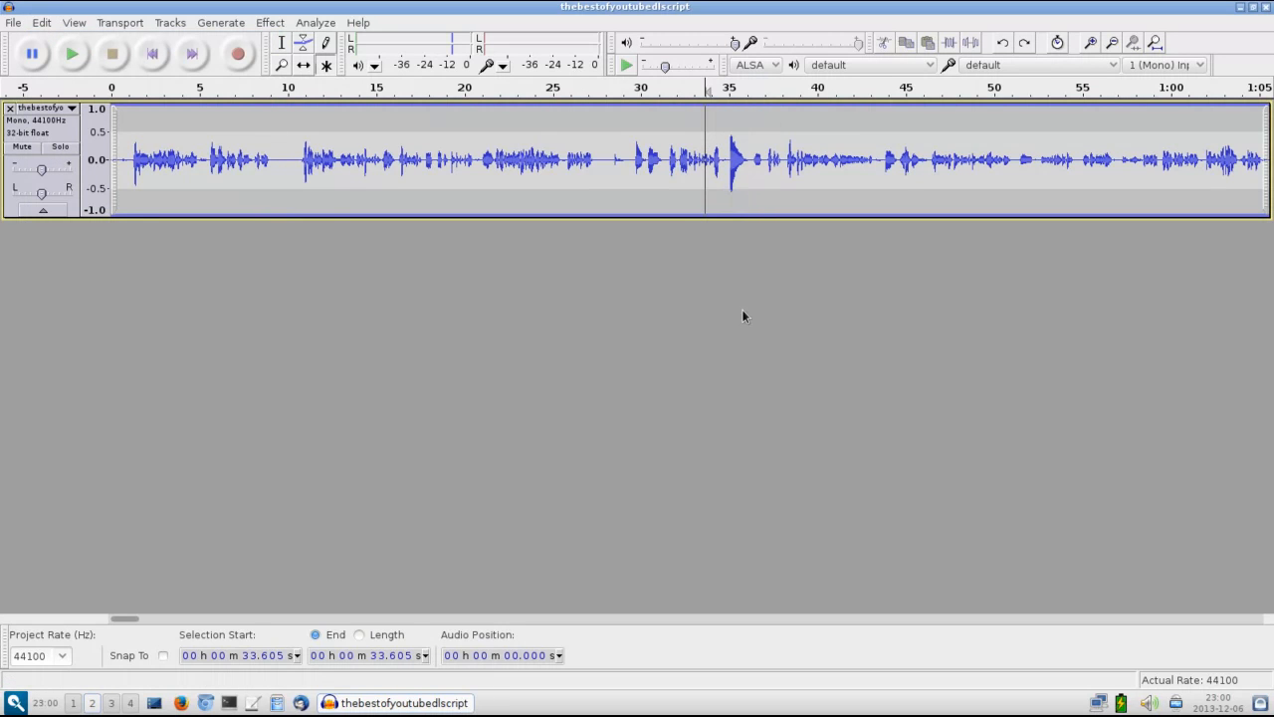
click(63, 64)
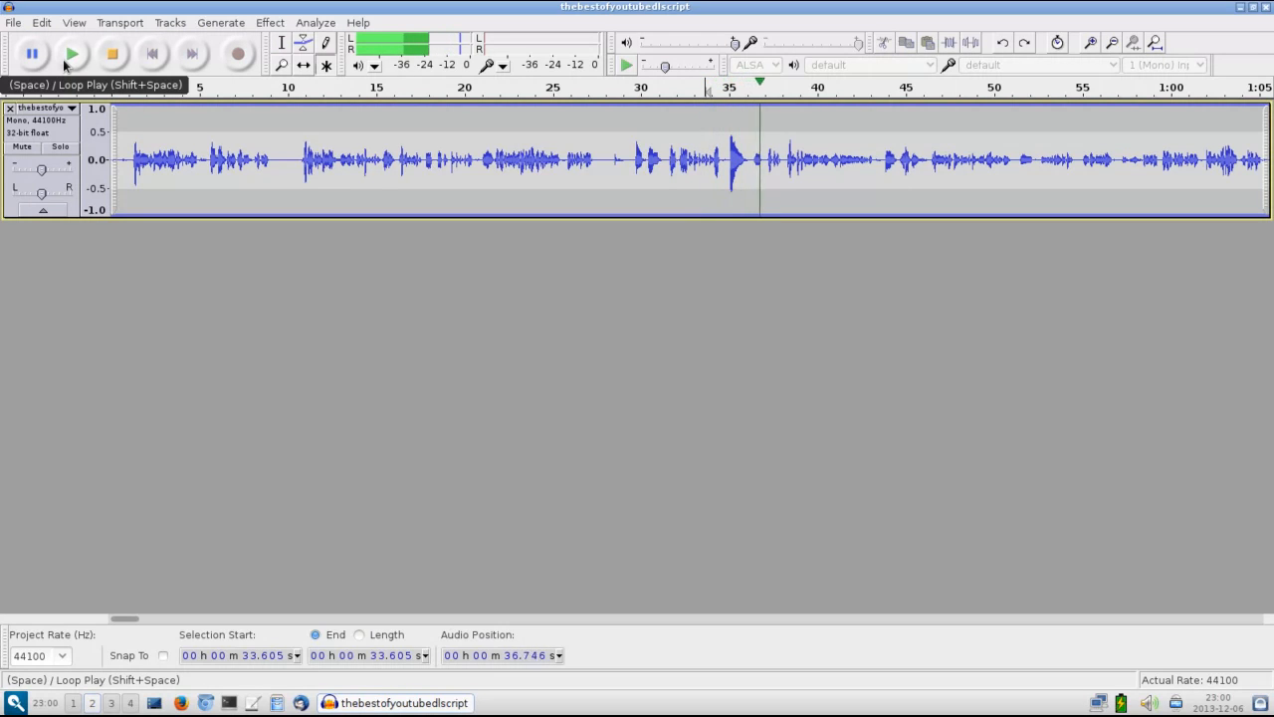
click(116, 60)
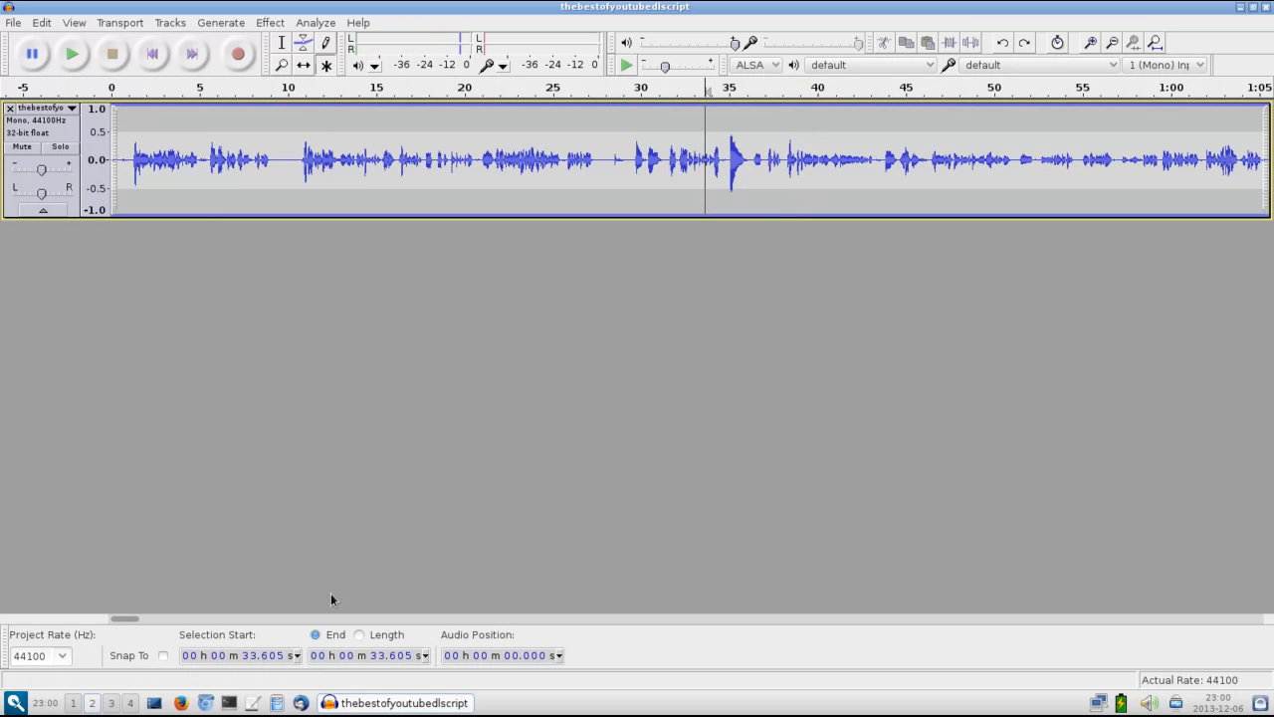
mouse_move(122, 619)
mouse_down()
mouse_move(1239, 623)
mouse_move(122, 625)
mouse_up()
click(13, 22)
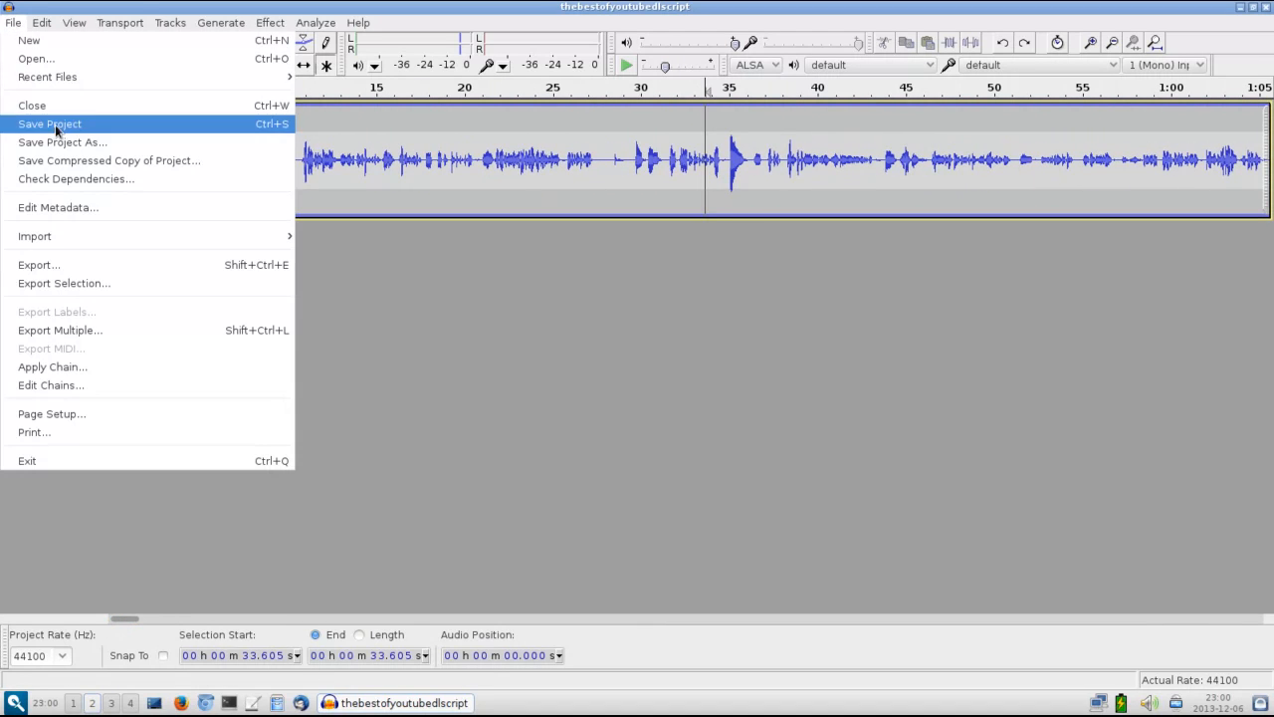
click(100, 142)
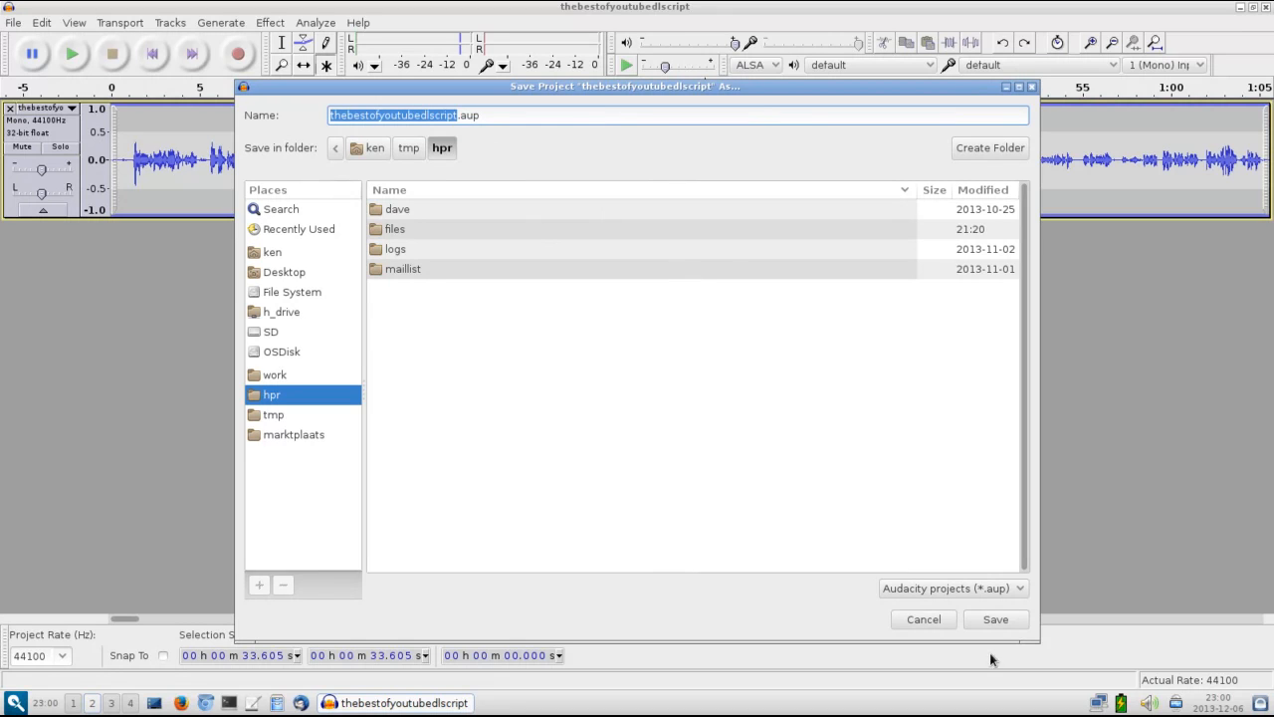
click(933, 619)
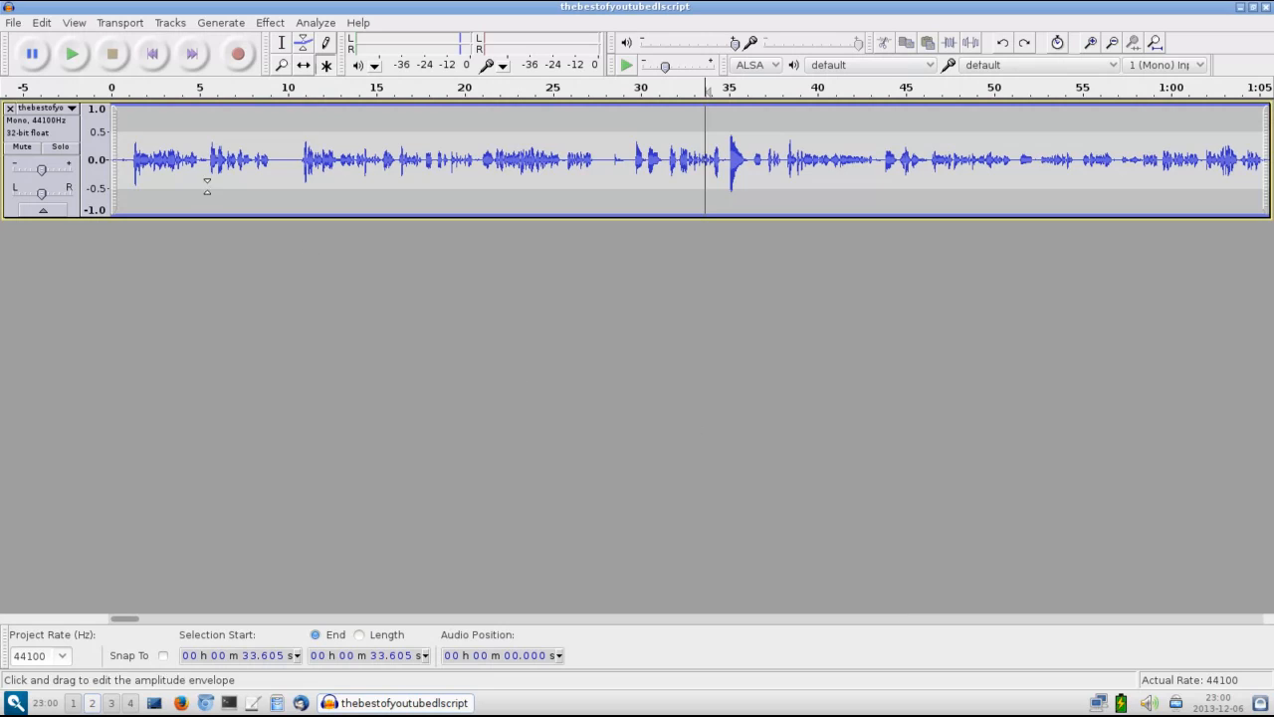
Step: Delete the silence before the speech, from the start of the recording to about 1.08 s
click(129, 167)
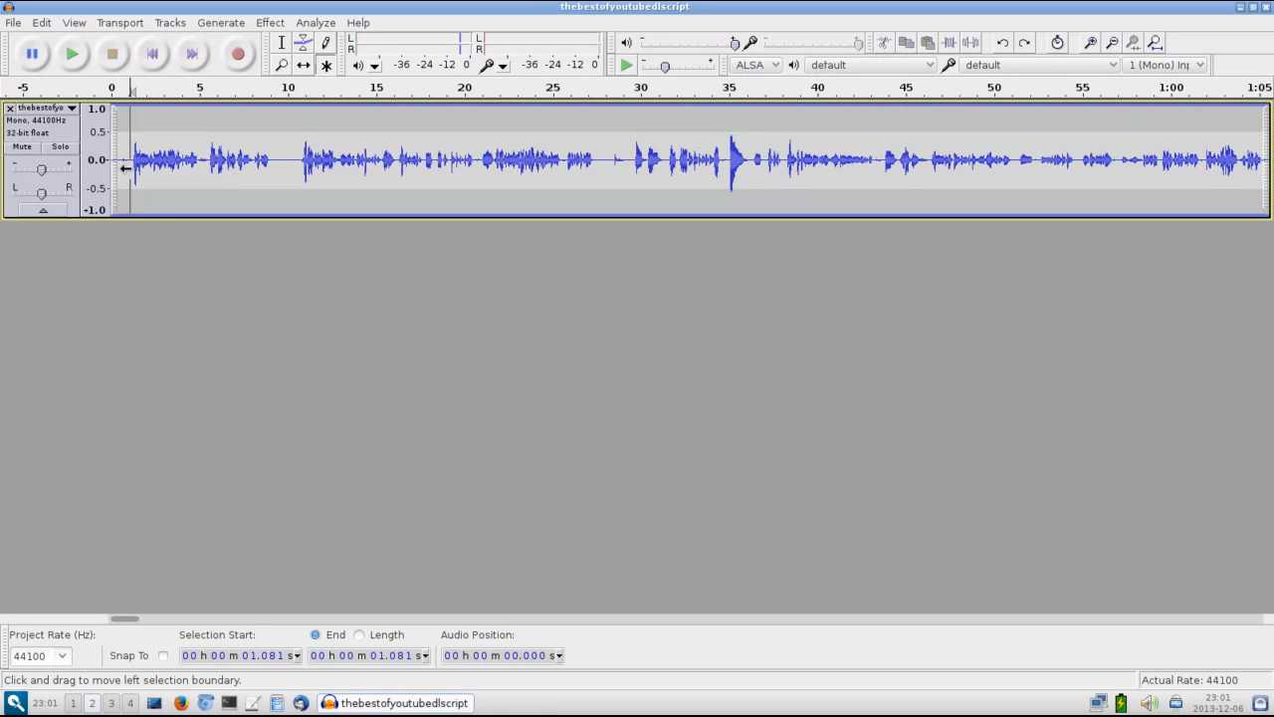
drag(127, 169, 112, 169)
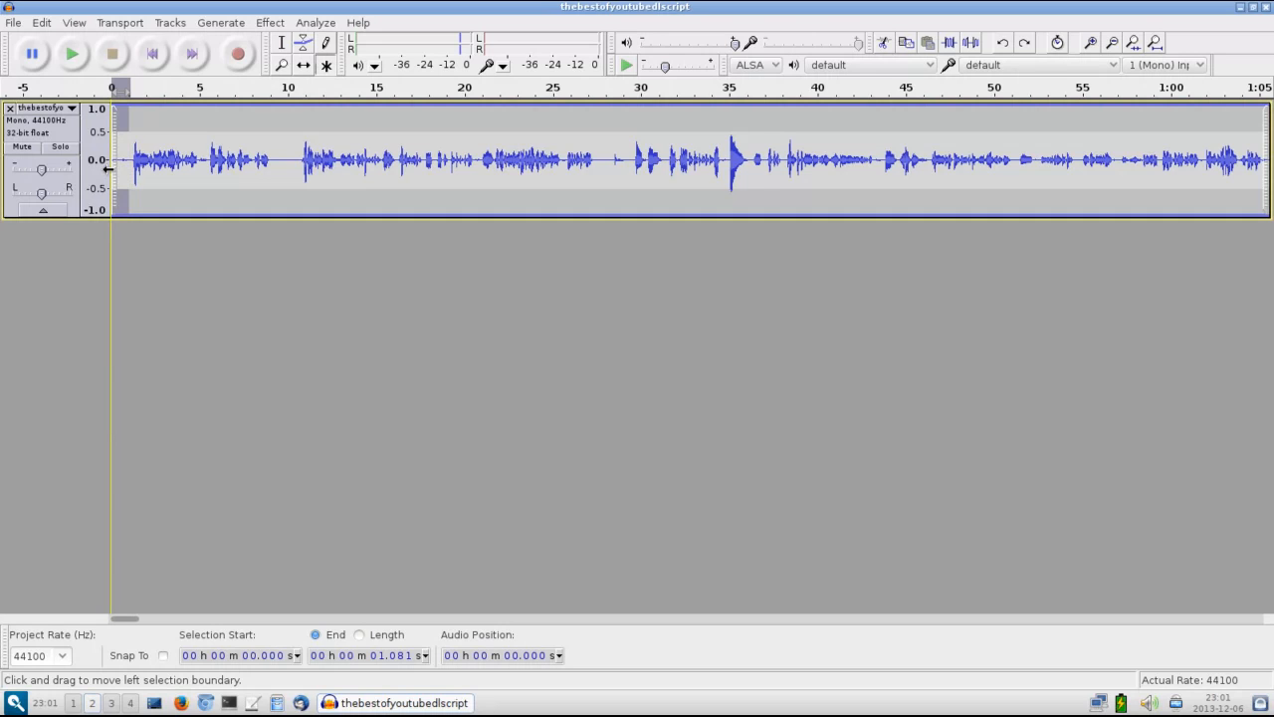
key(Delete)
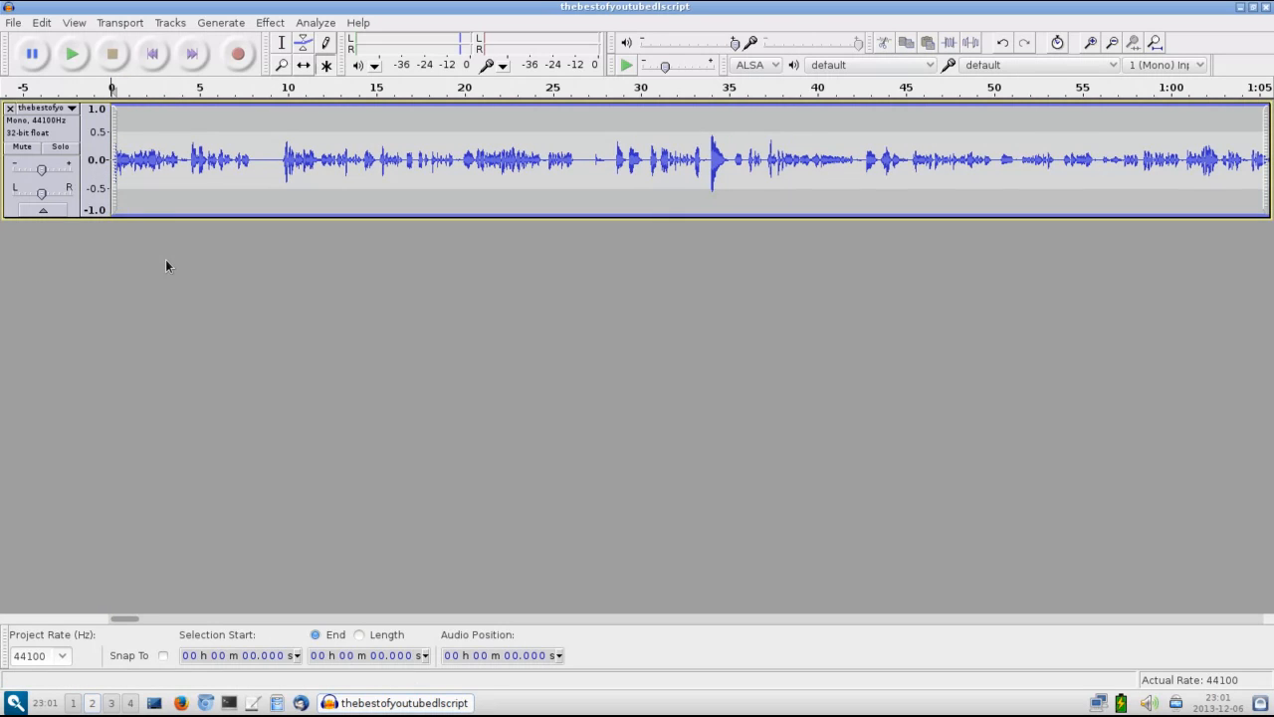
click(44, 23)
mouse_move(78, 91)
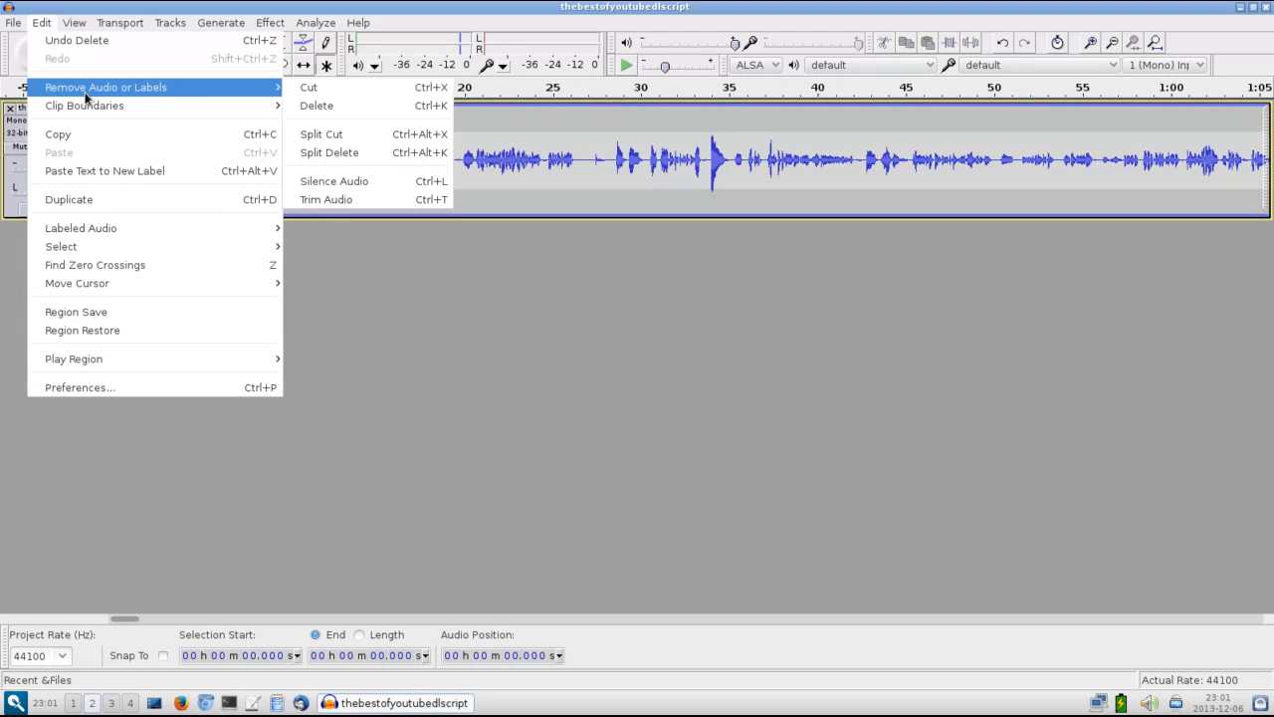
click(361, 87)
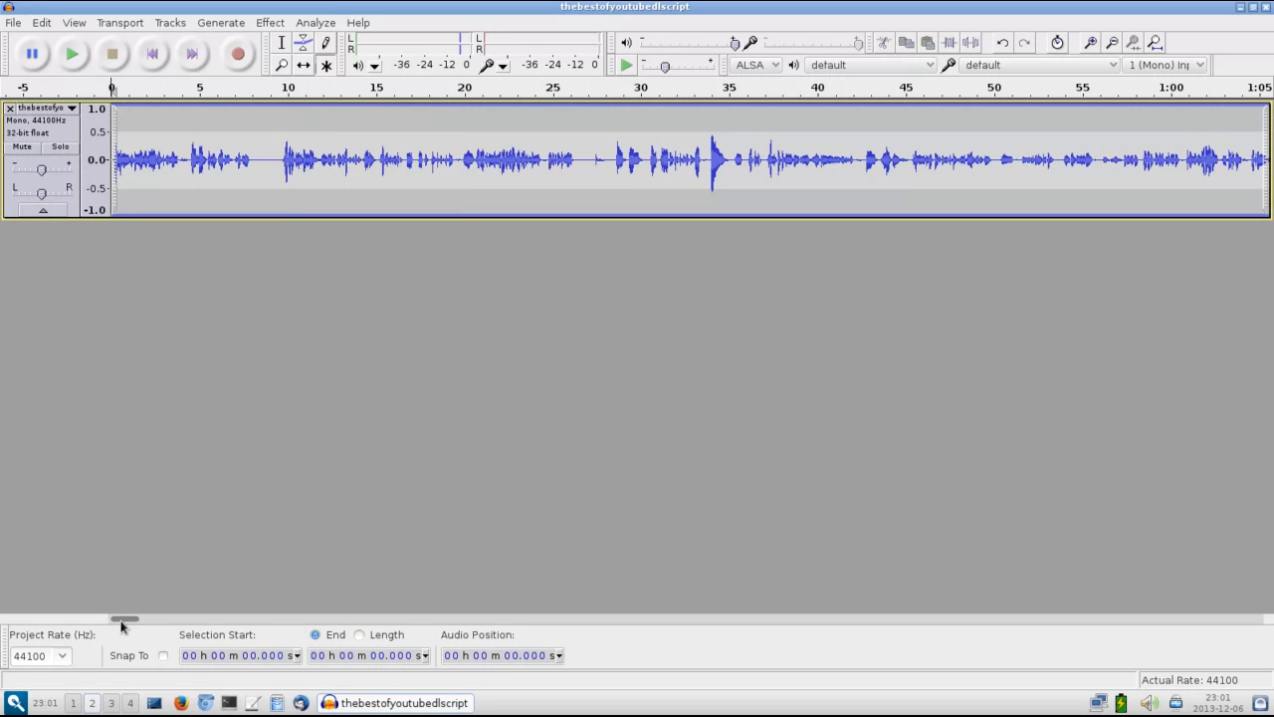
Step: Listen to the end of the recording from about 41 min 27 s to find where the speech stops
drag(123, 624, 1271, 614)
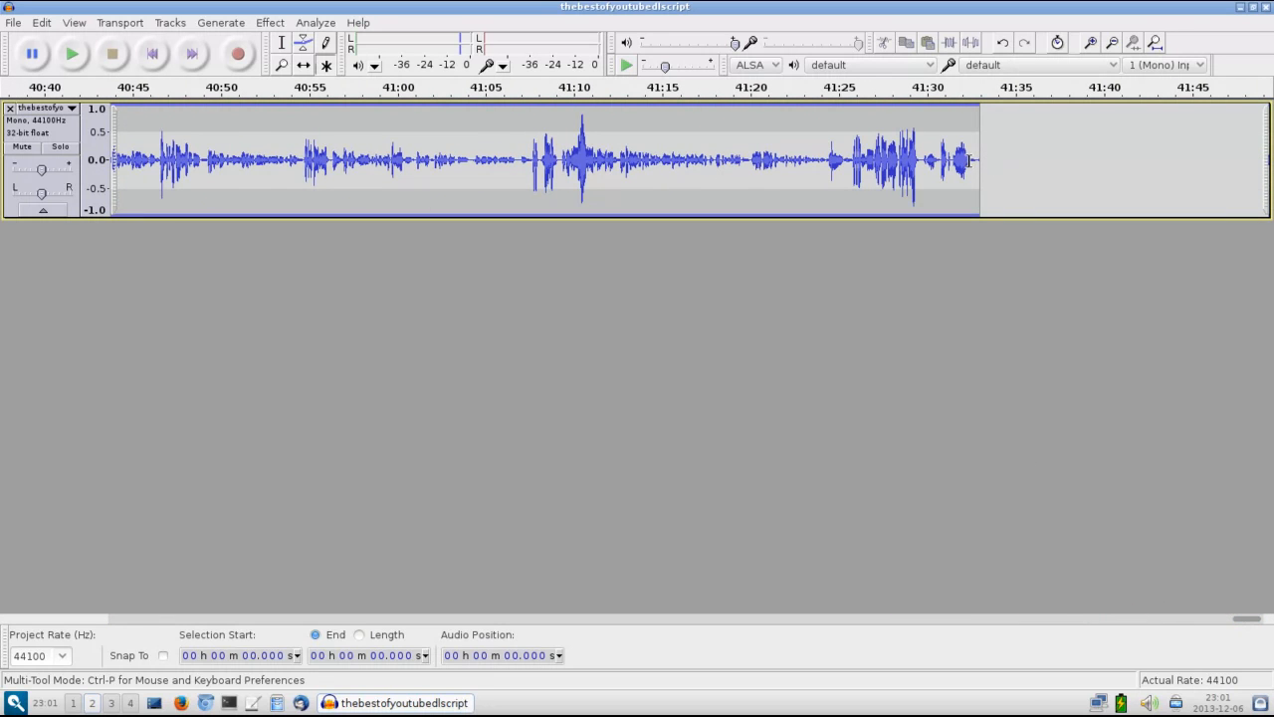
click(881, 164)
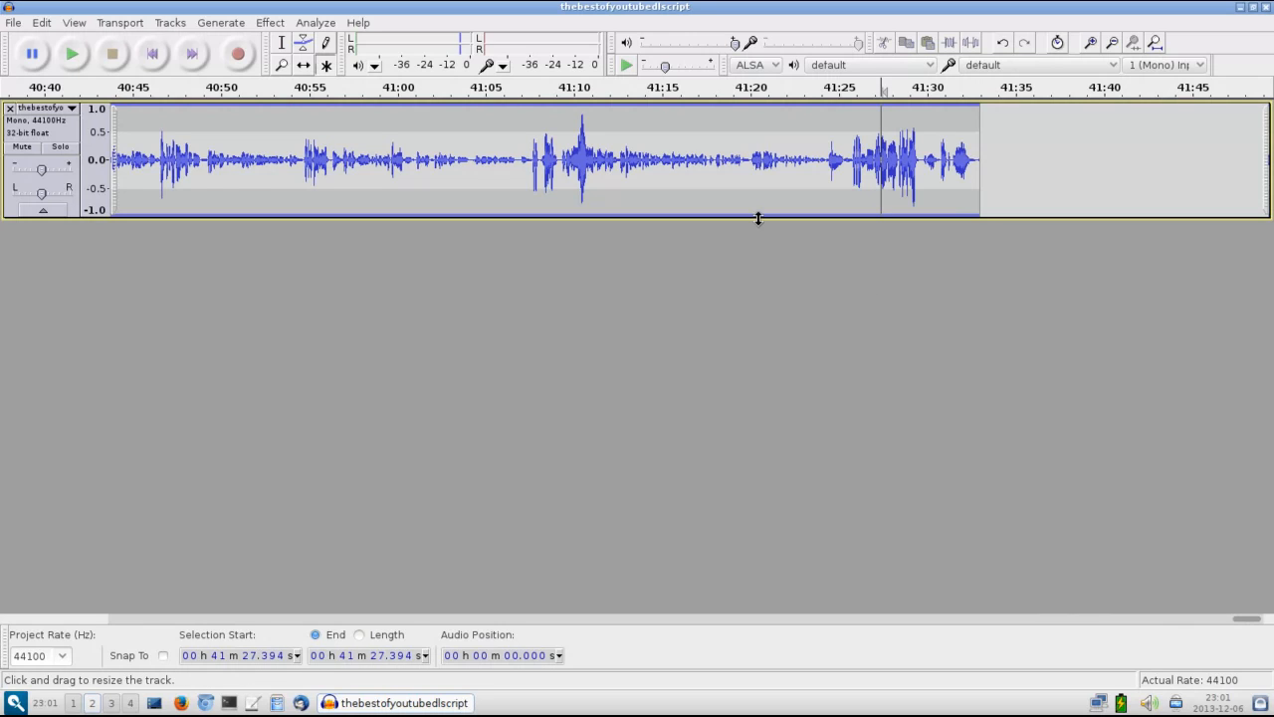
click(73, 55)
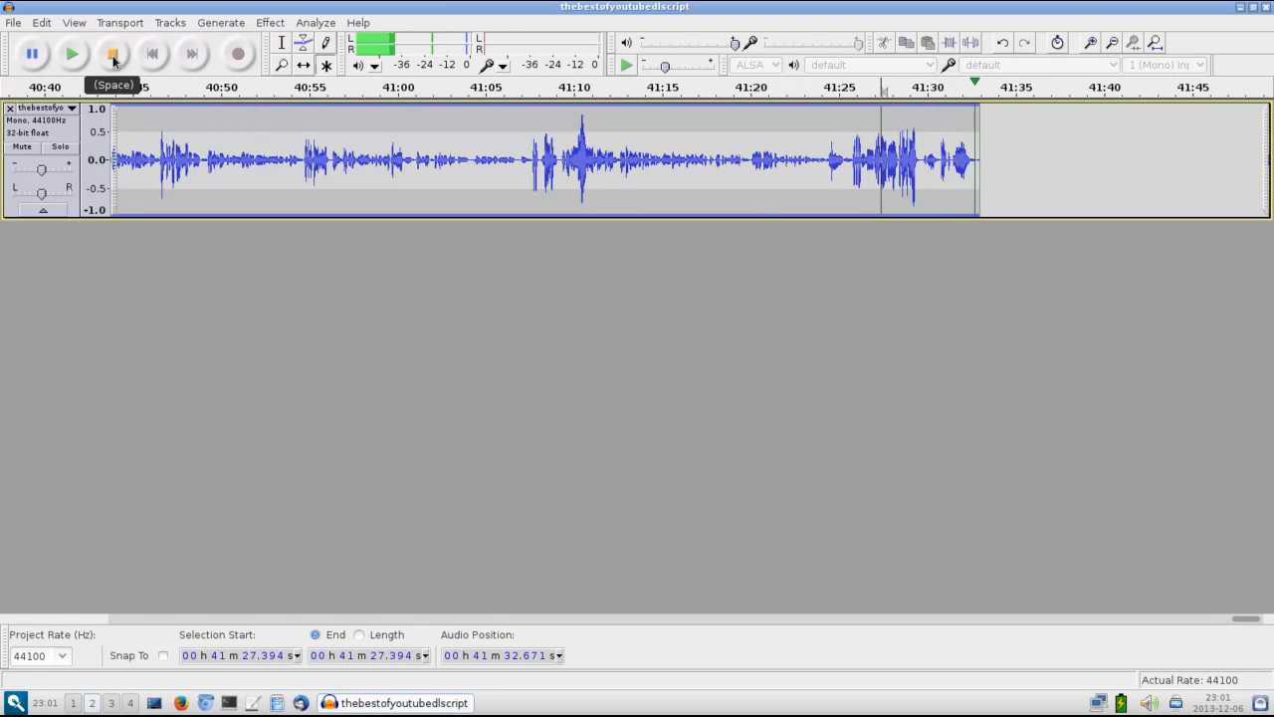
Step: Delete the leftover audio from about 41 min 32.8 s to the end of the recording
click(977, 159)
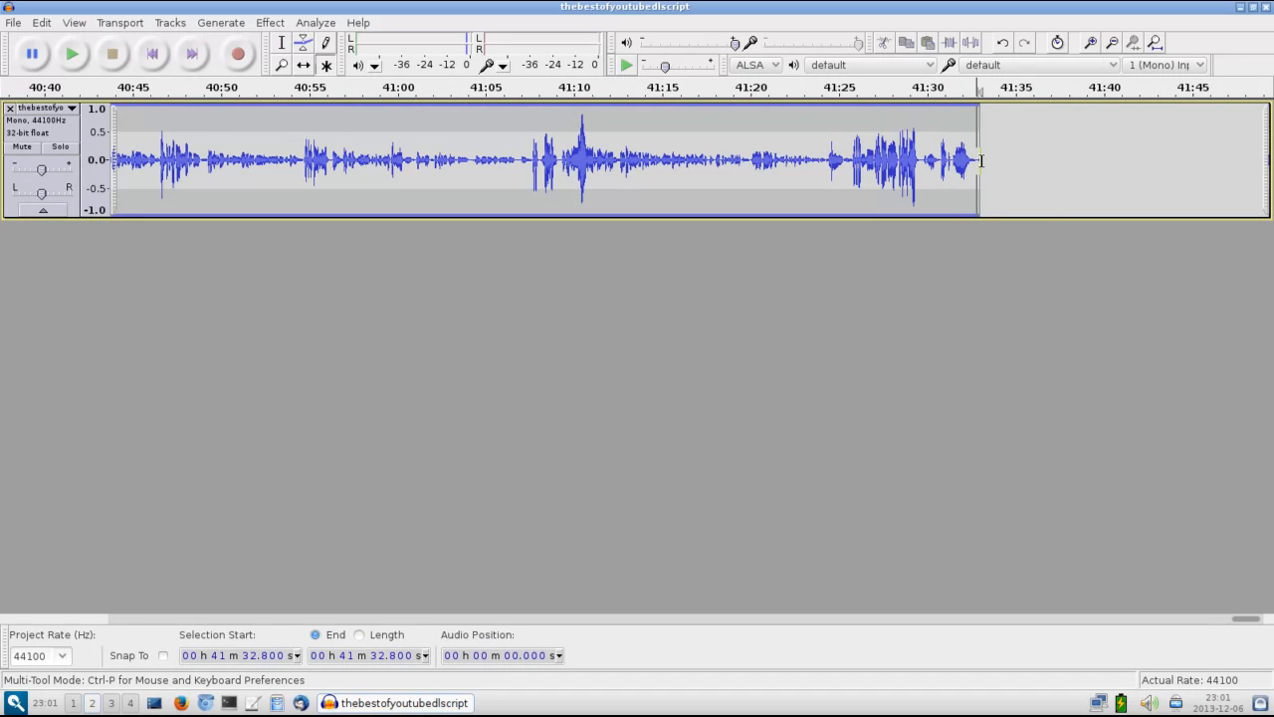
drag(980, 159, 986, 162)
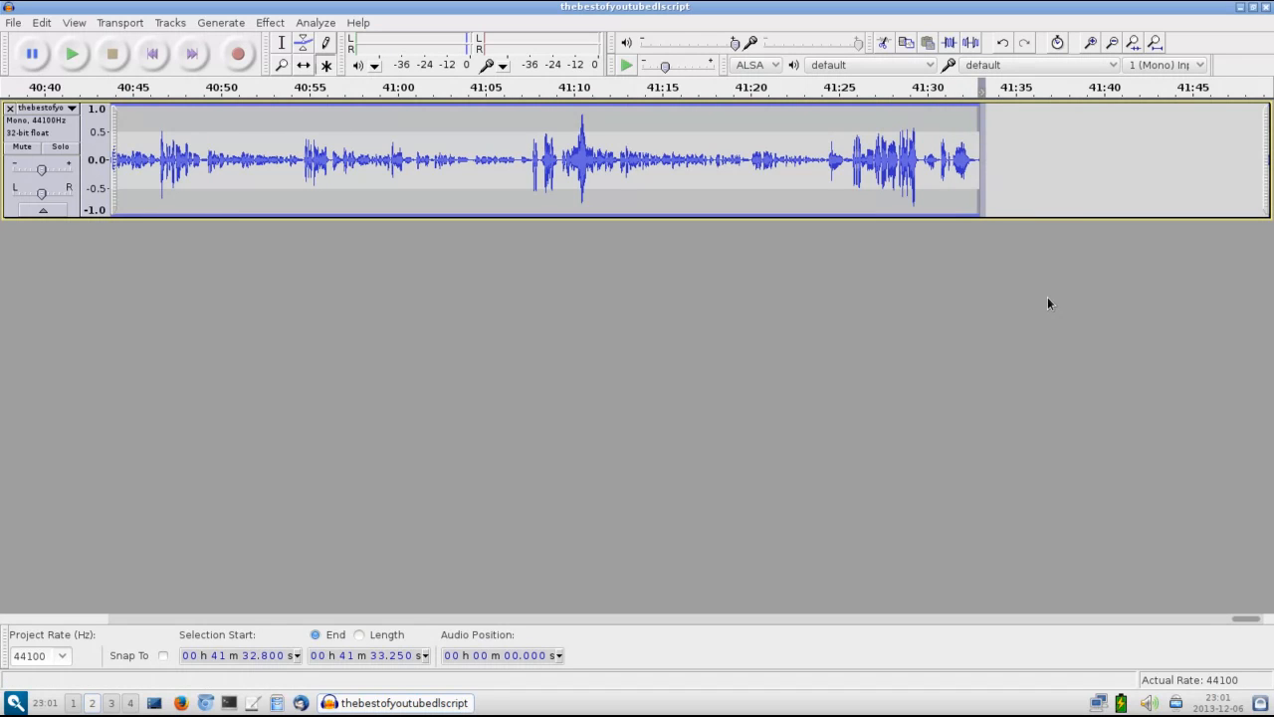
key(Delete)
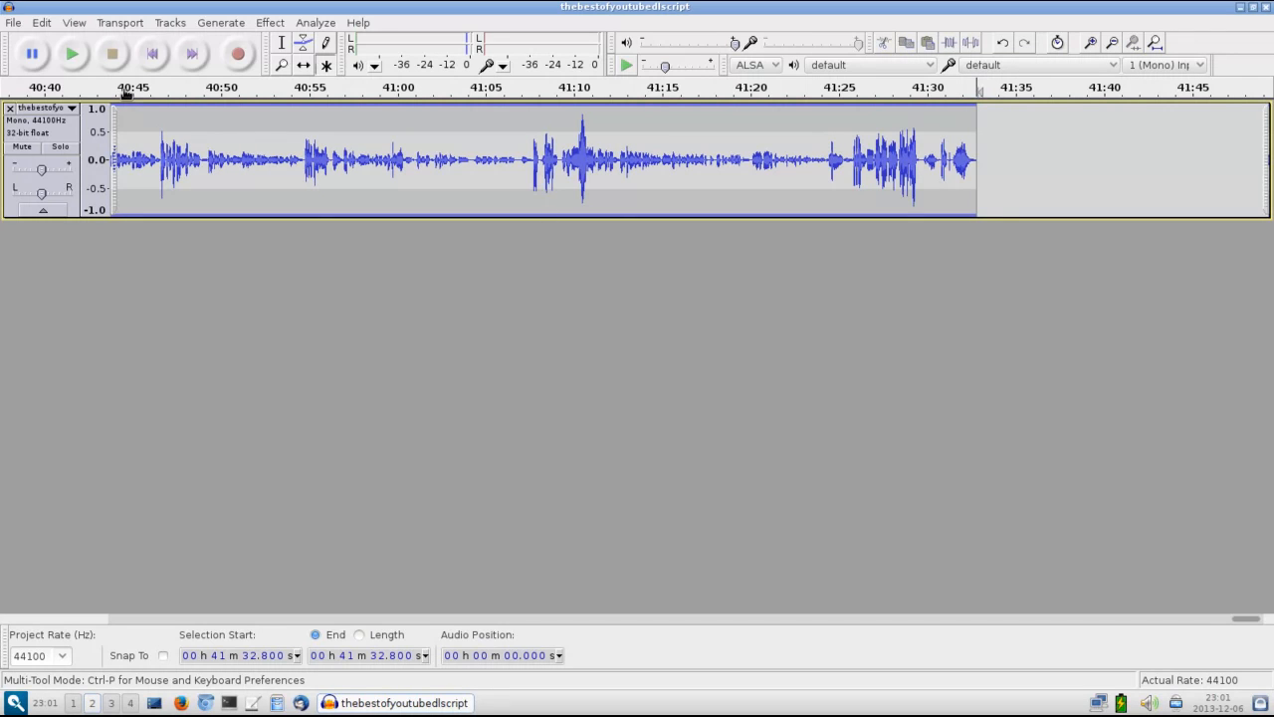
Step: Truncate silence across the whole recording with 200 ms minimum, 1000 ms maximum, 4:1 compression and a -40 dB threshold
click(1156, 43)
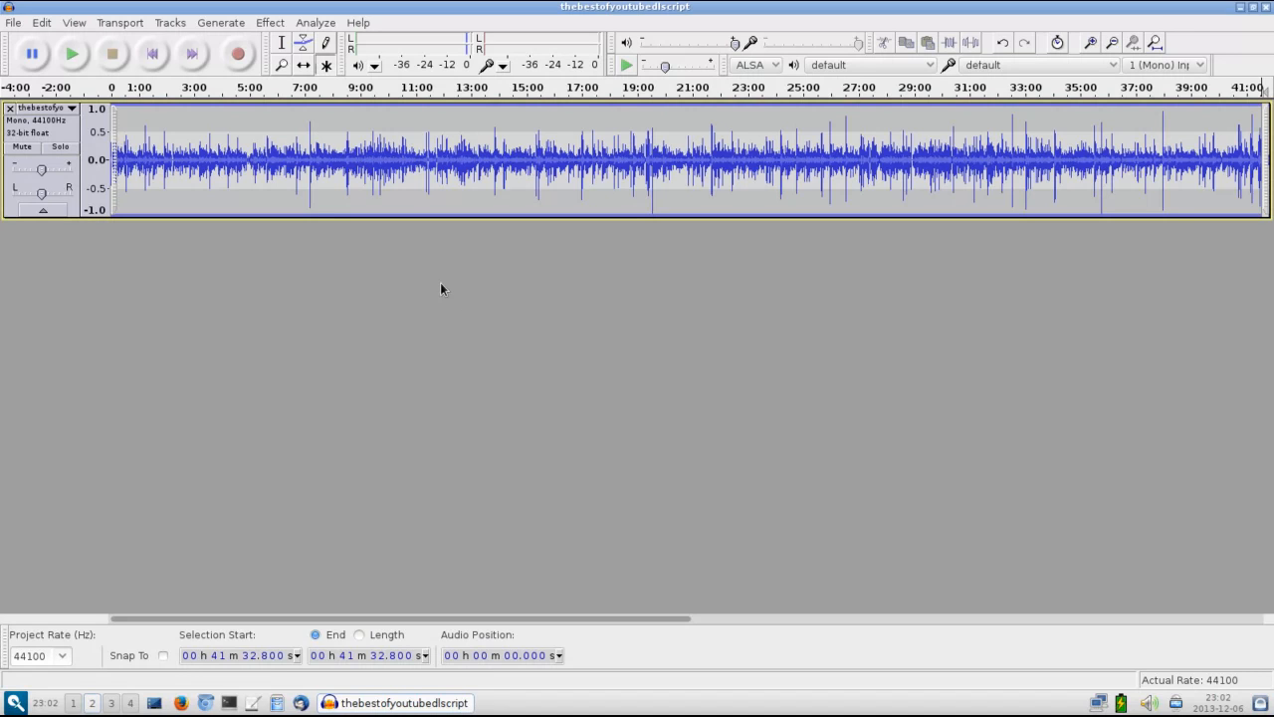
click(271, 23)
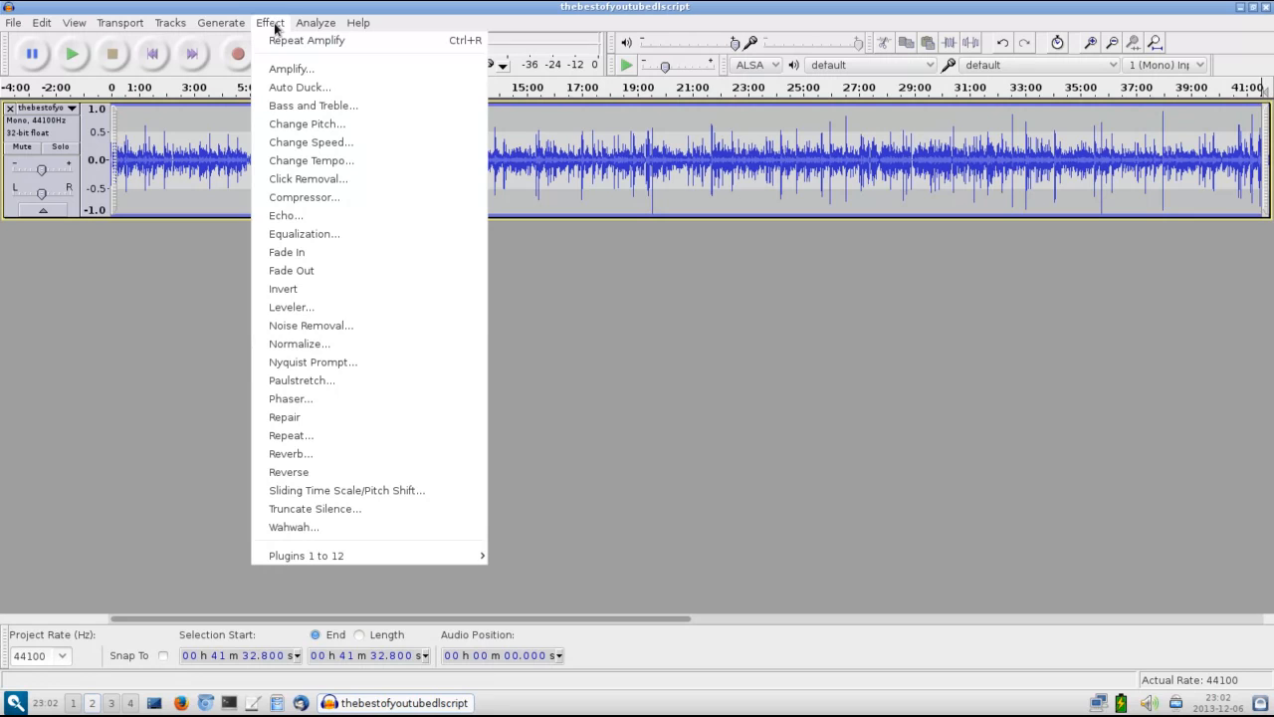
click(355, 505)
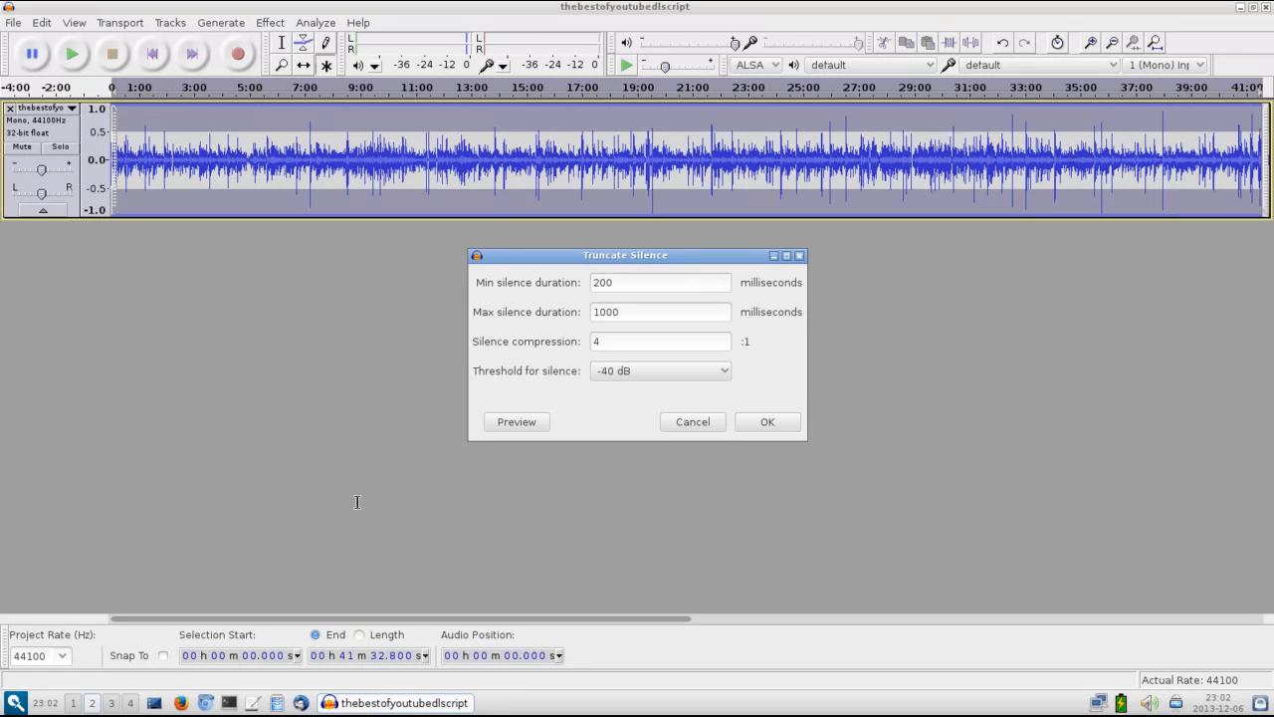
click(768, 422)
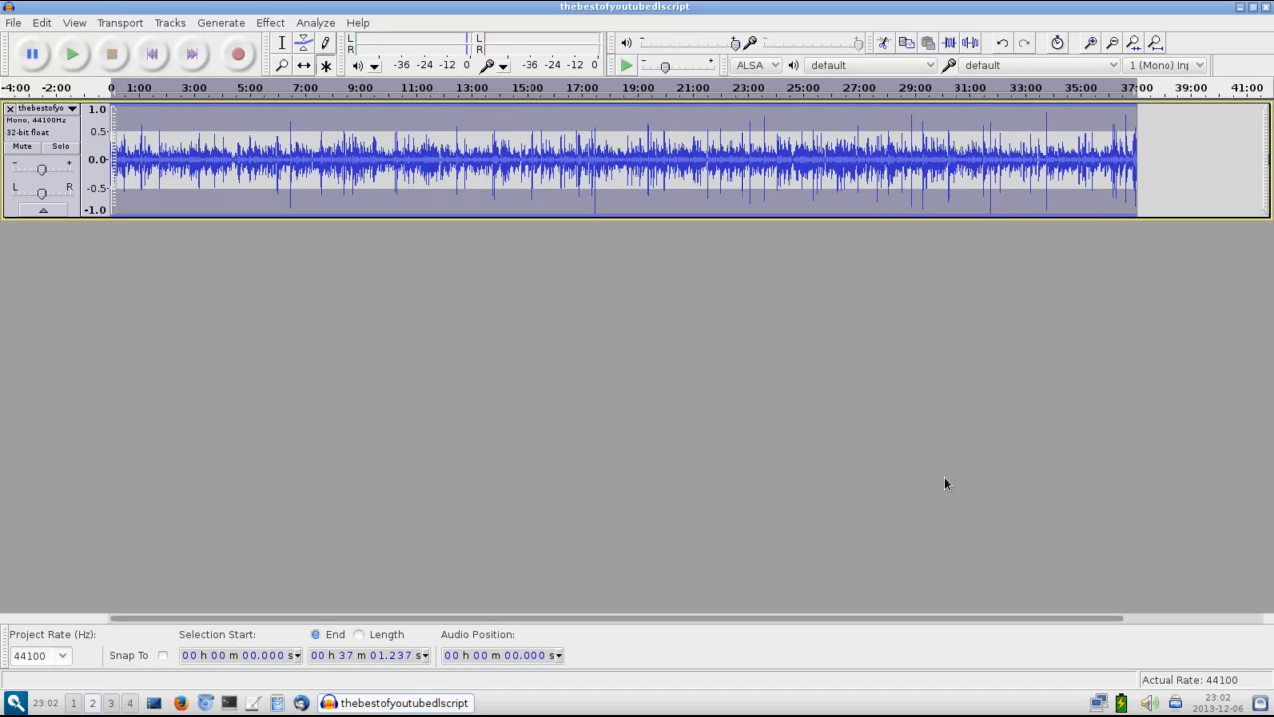
click(765, 444)
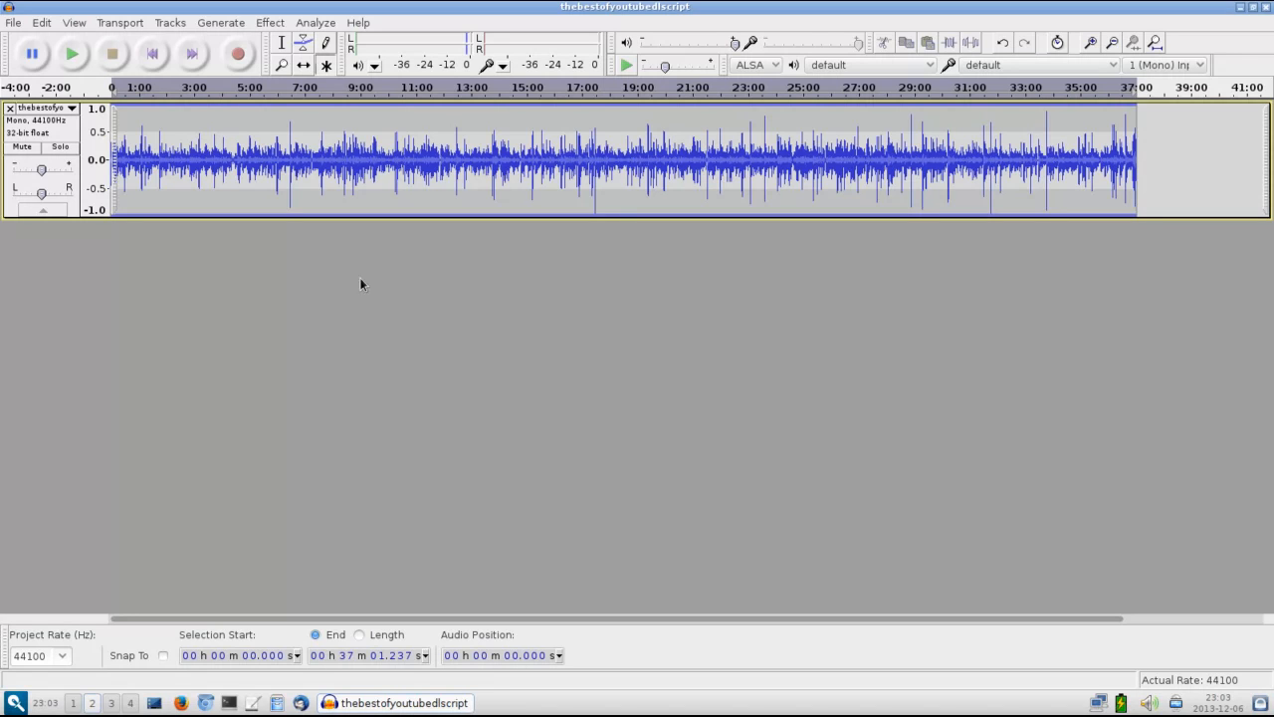
Step: Import intro.flac from the hpr folder as a new track
click(15, 23)
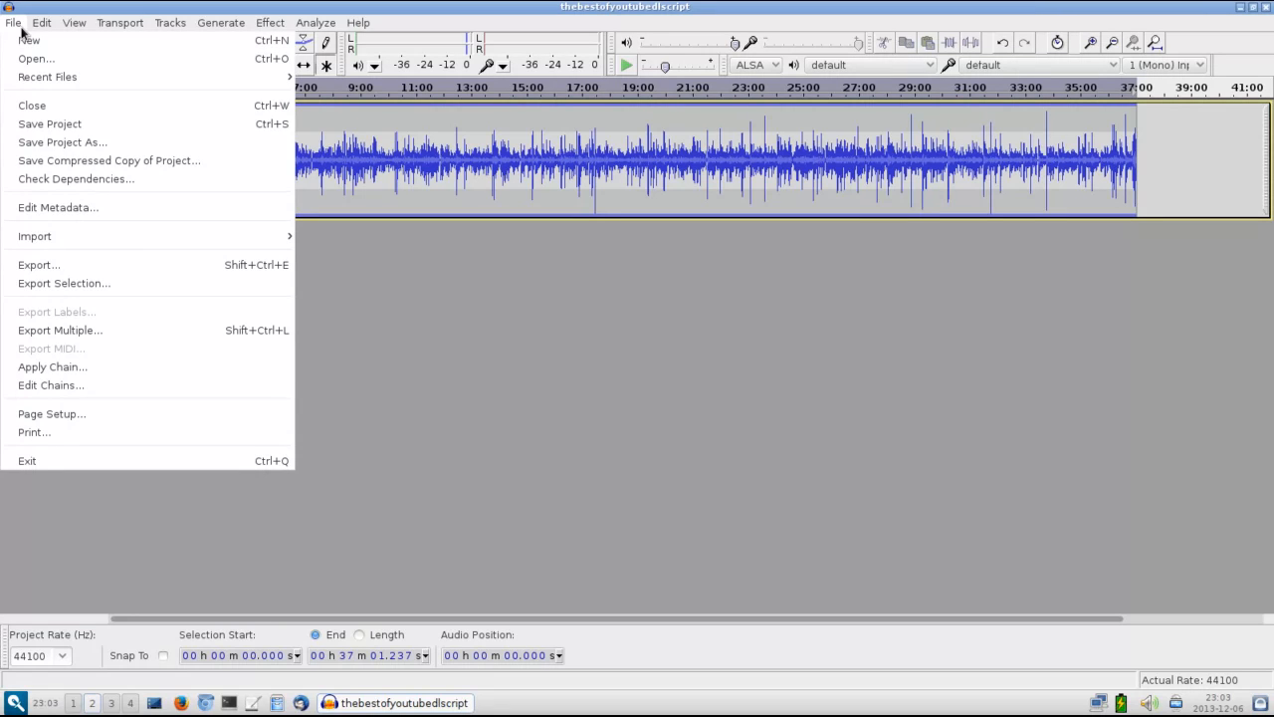
mouse_move(62, 237)
click(392, 239)
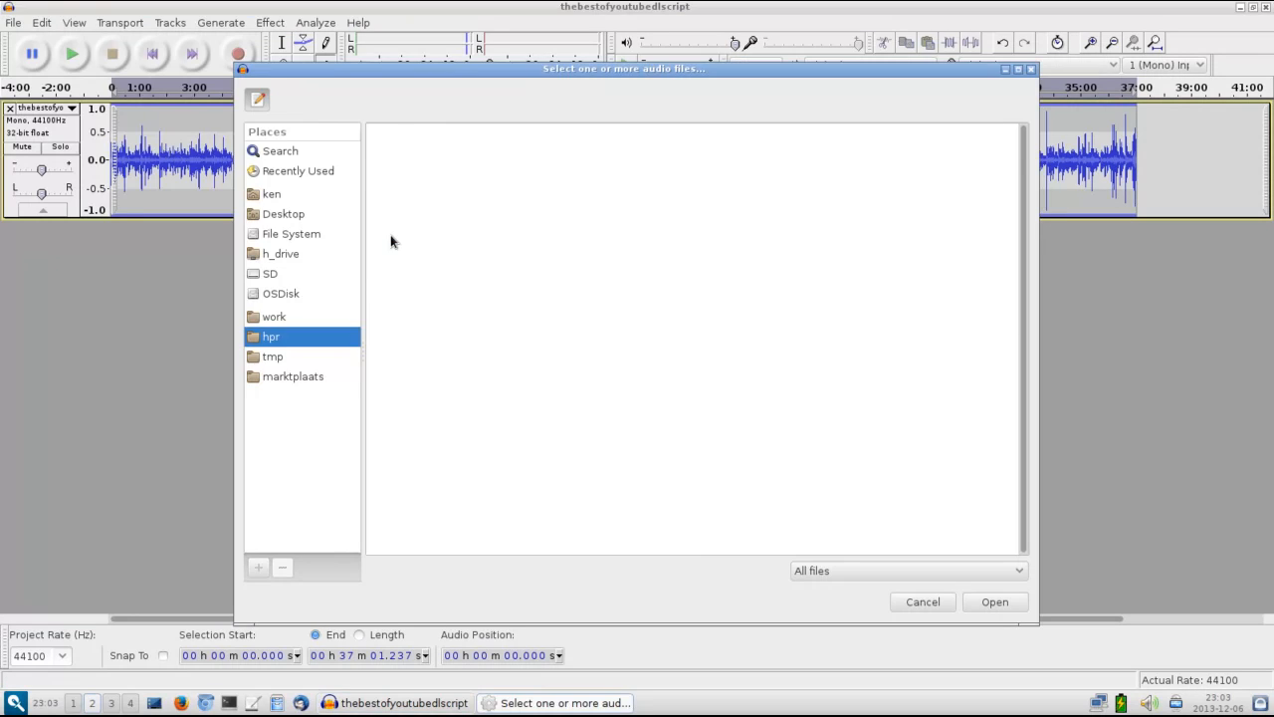
click(426, 281)
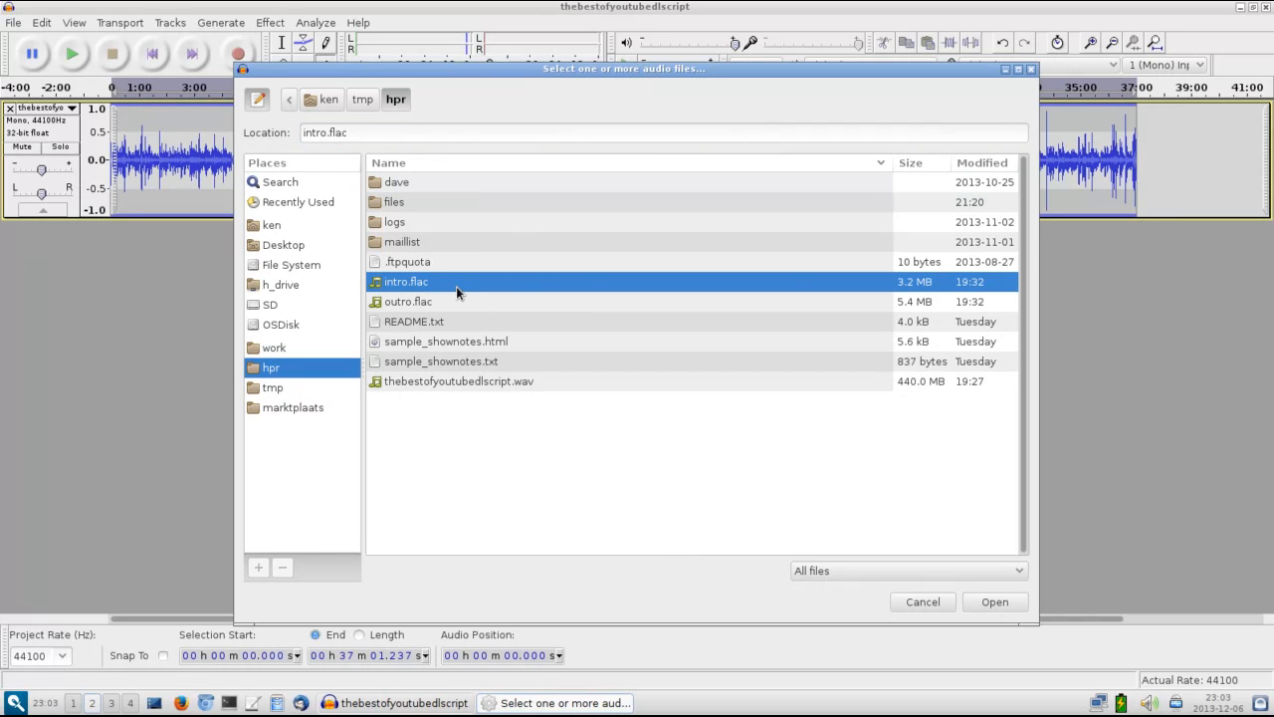
click(995, 602)
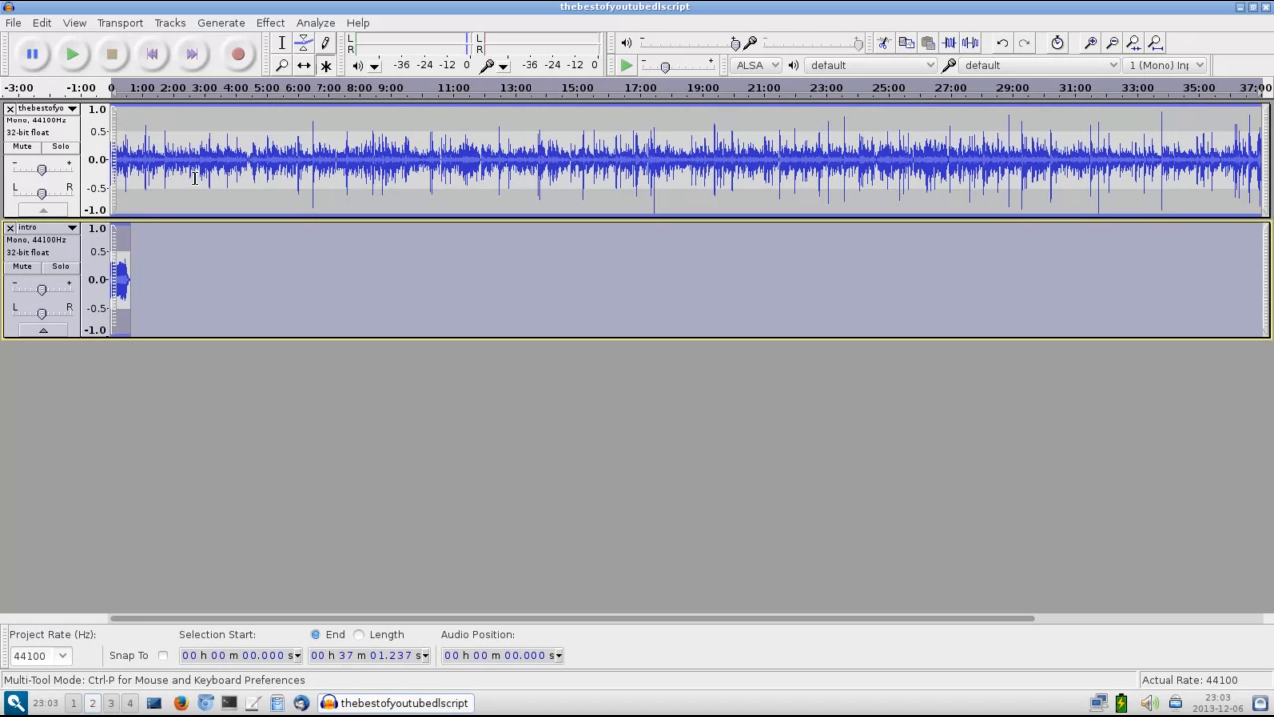
Step: Play the project from the start to hear how the intro music and the speech overlap
click(150, 60)
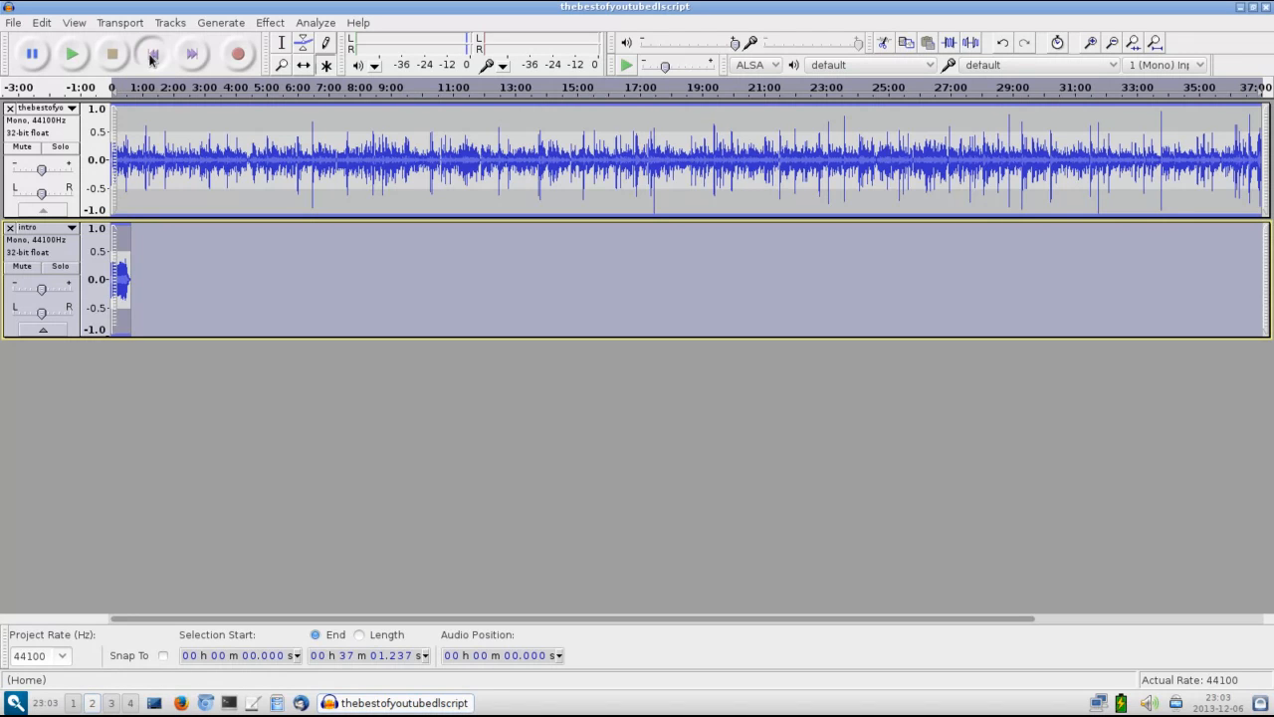
click(150, 61)
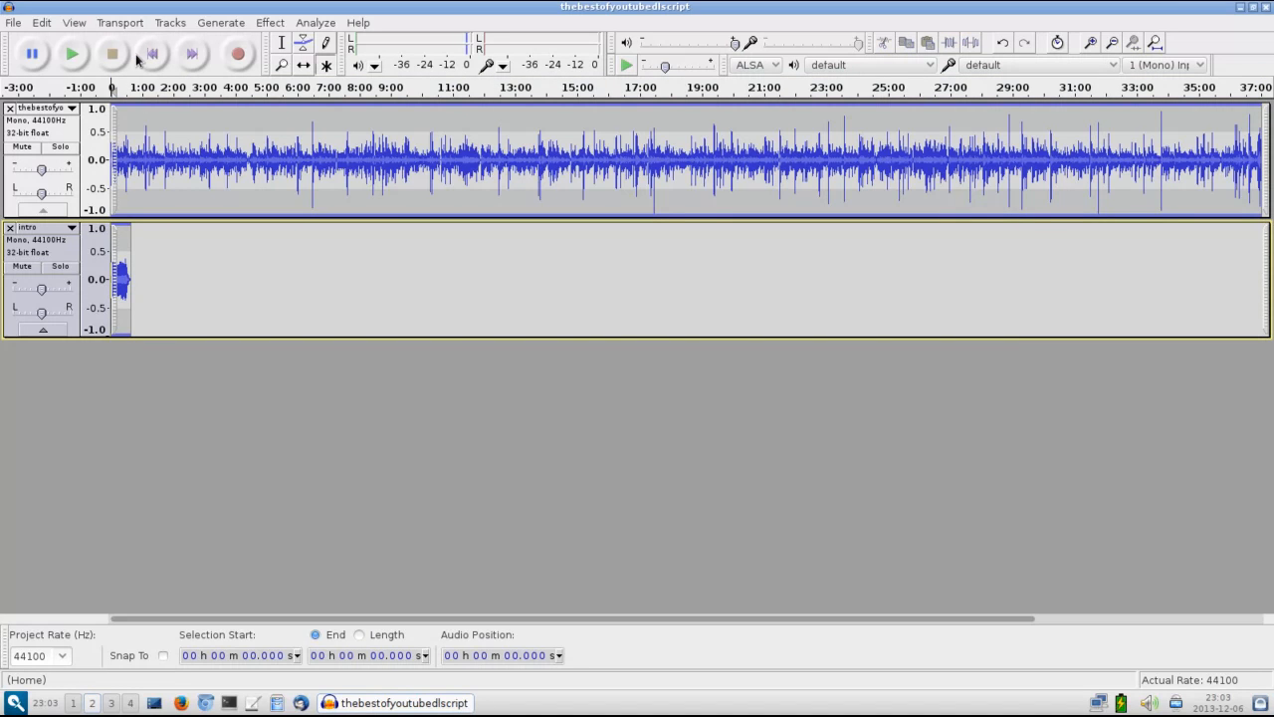
click(71, 60)
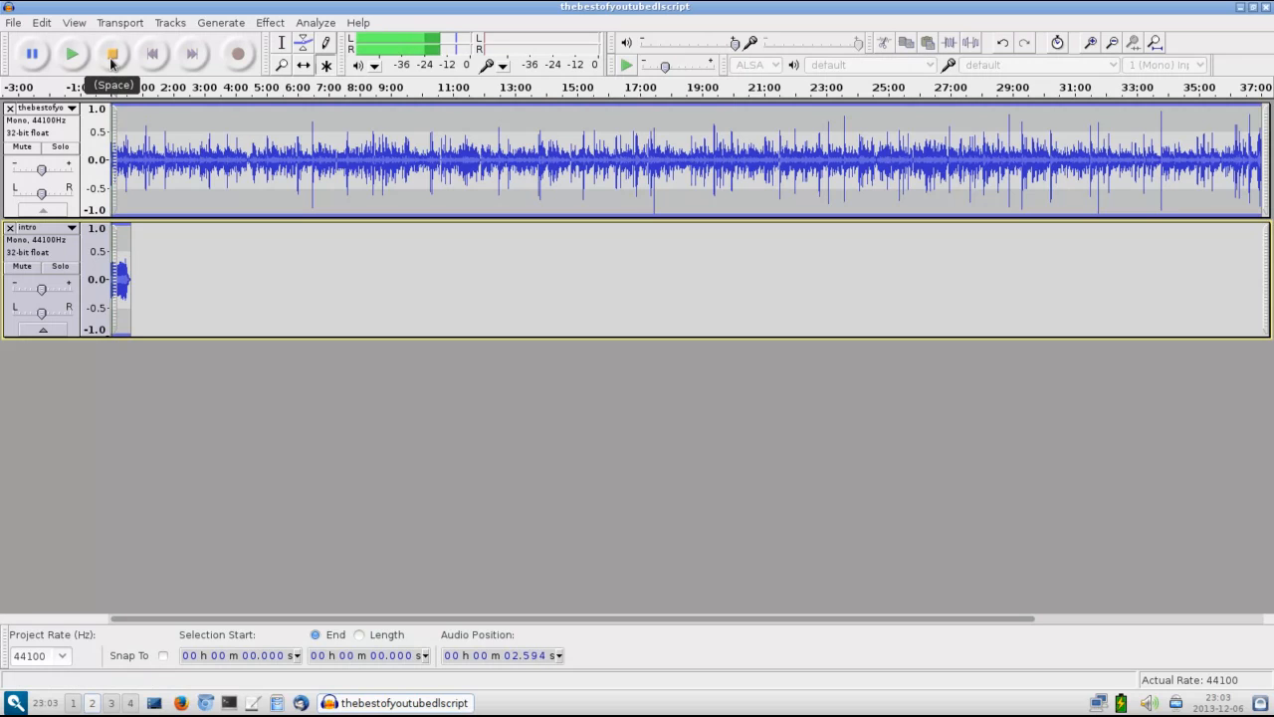
click(113, 58)
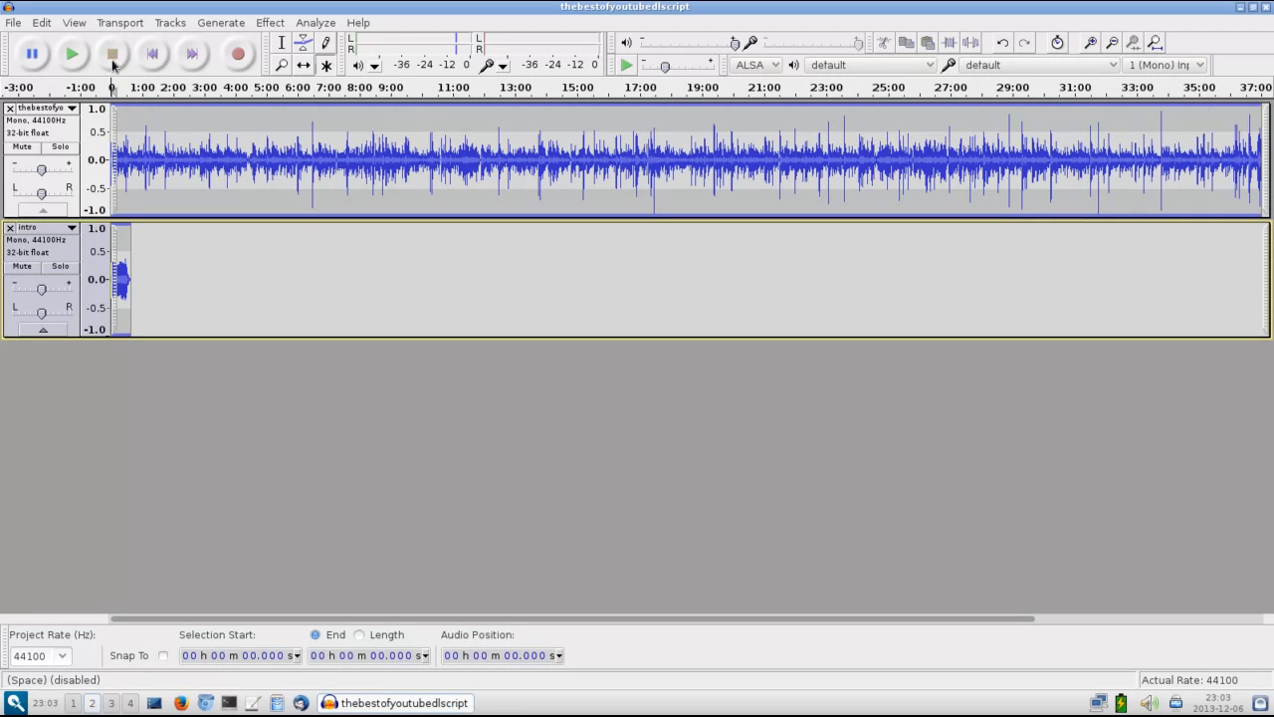
Step: Shift the speech clip along the timeline so it starts at about 30 s, where the intro music begins to fade out
click(144, 250)
drag(140, 249, 82, 252)
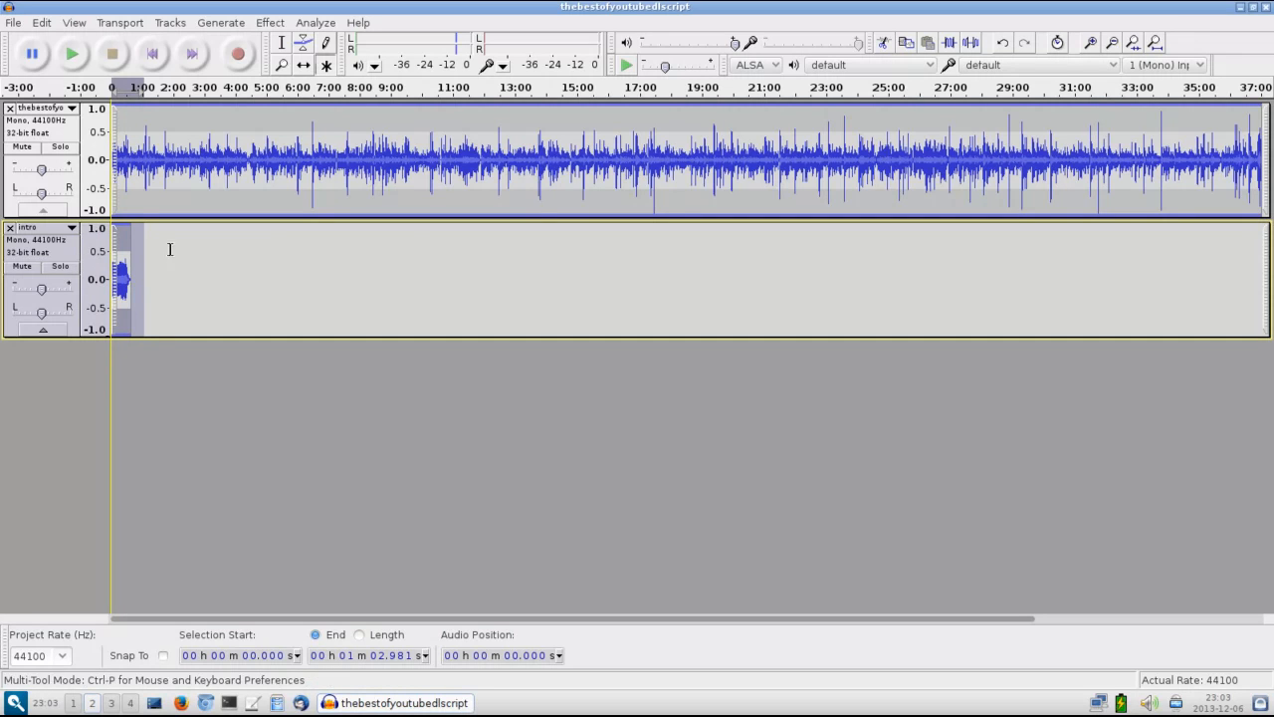
click(1135, 45)
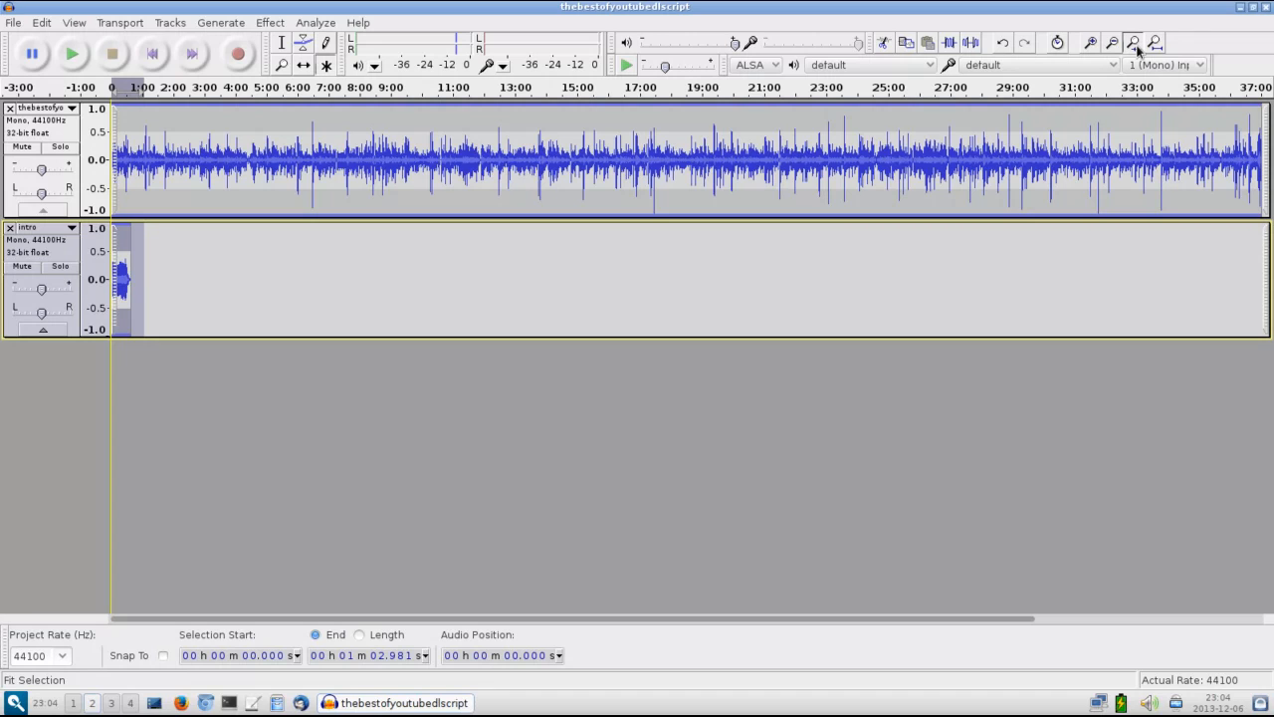
click(1134, 44)
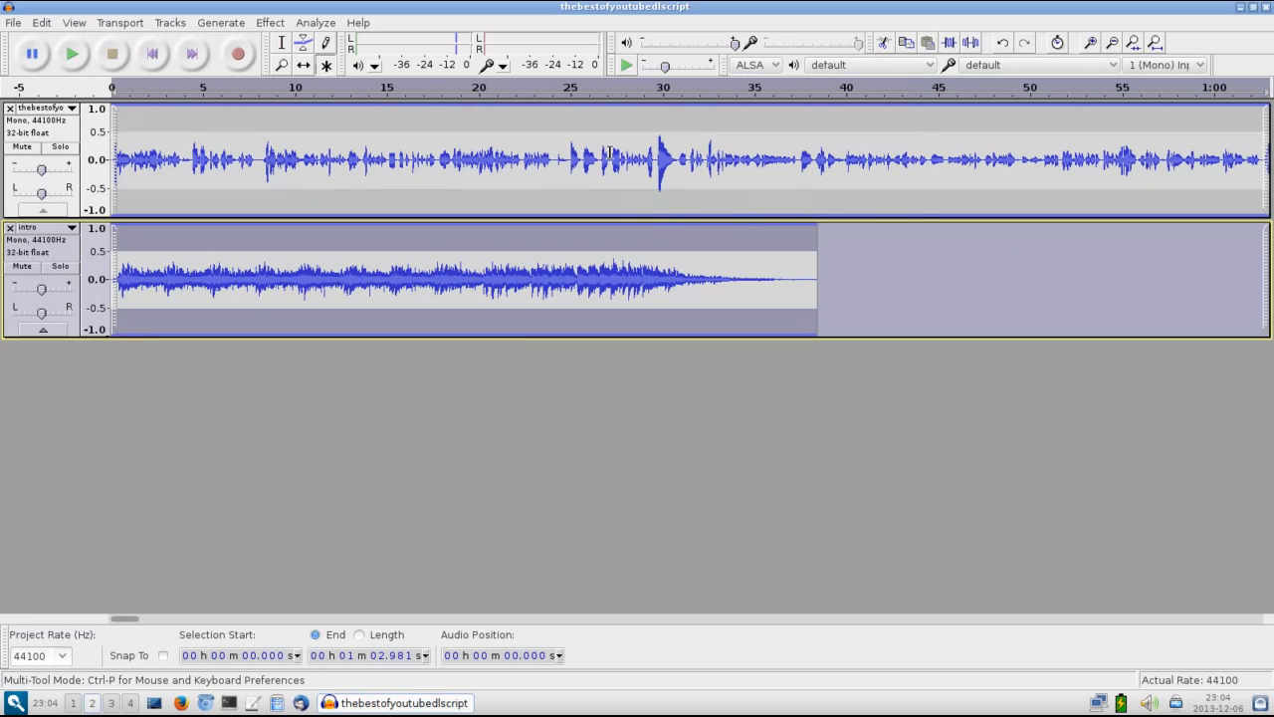
click(924, 158)
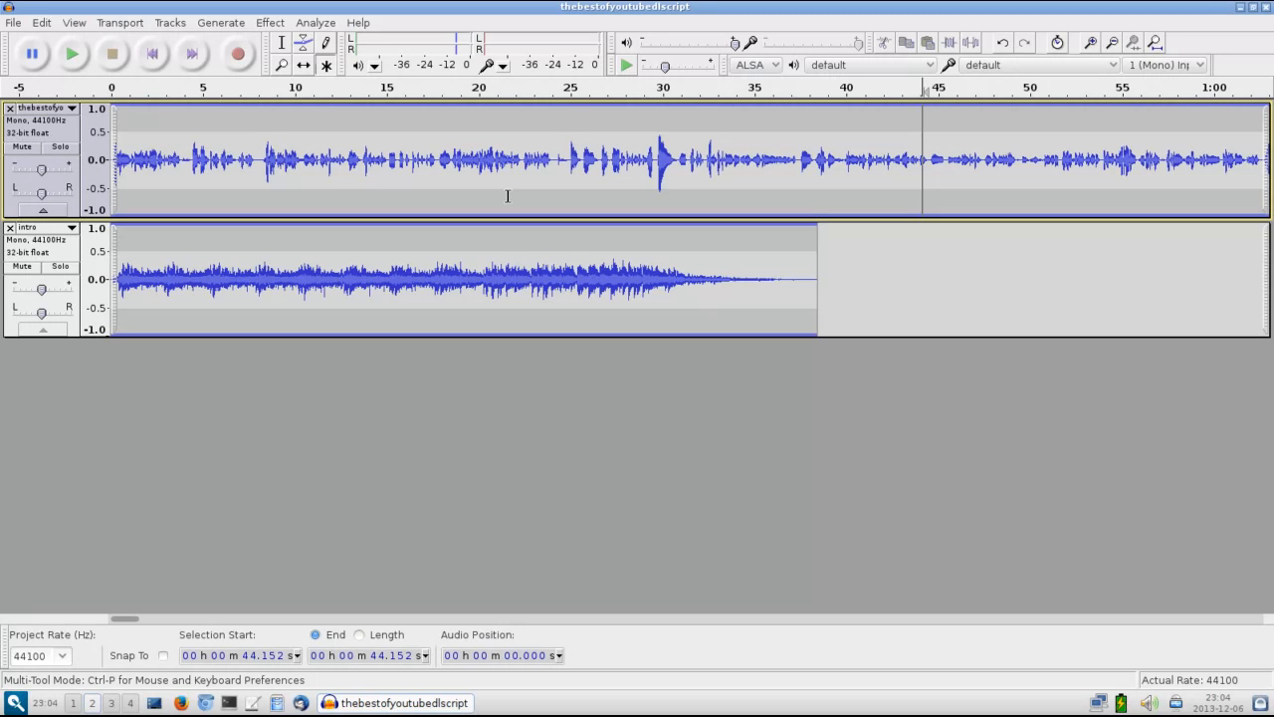
click(814, 167)
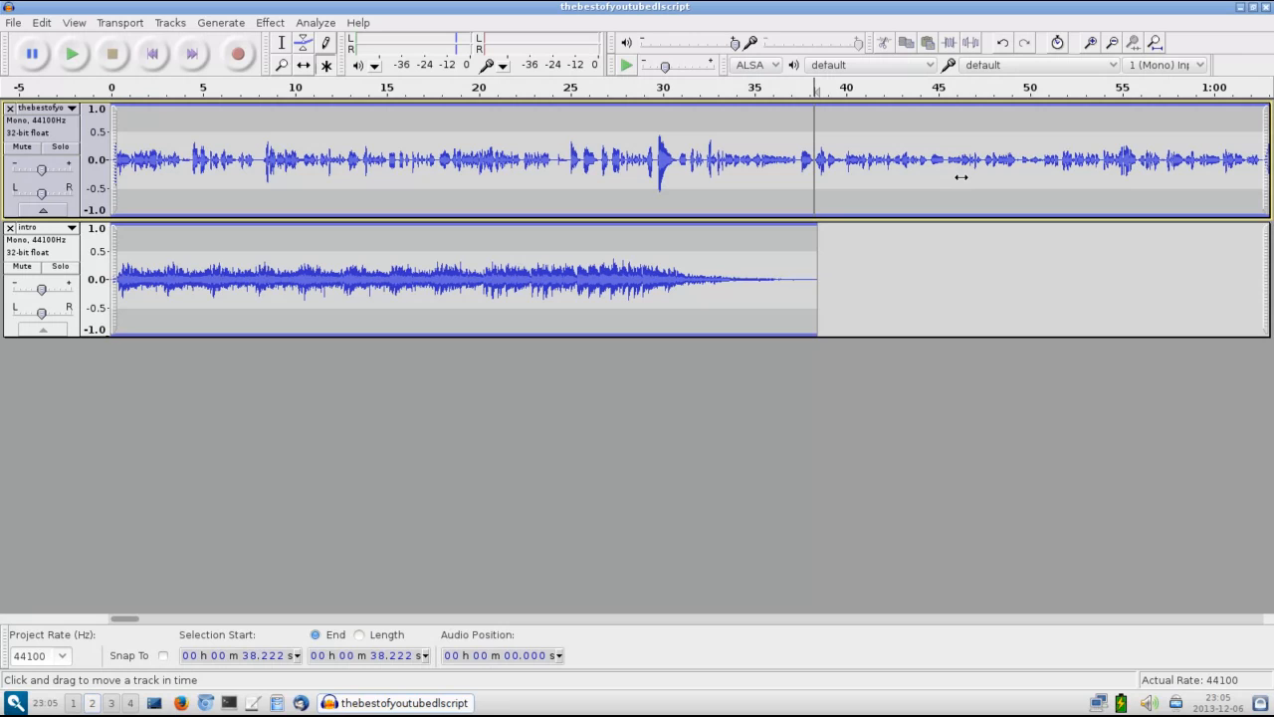
drag(603, 175, 1057, 167)
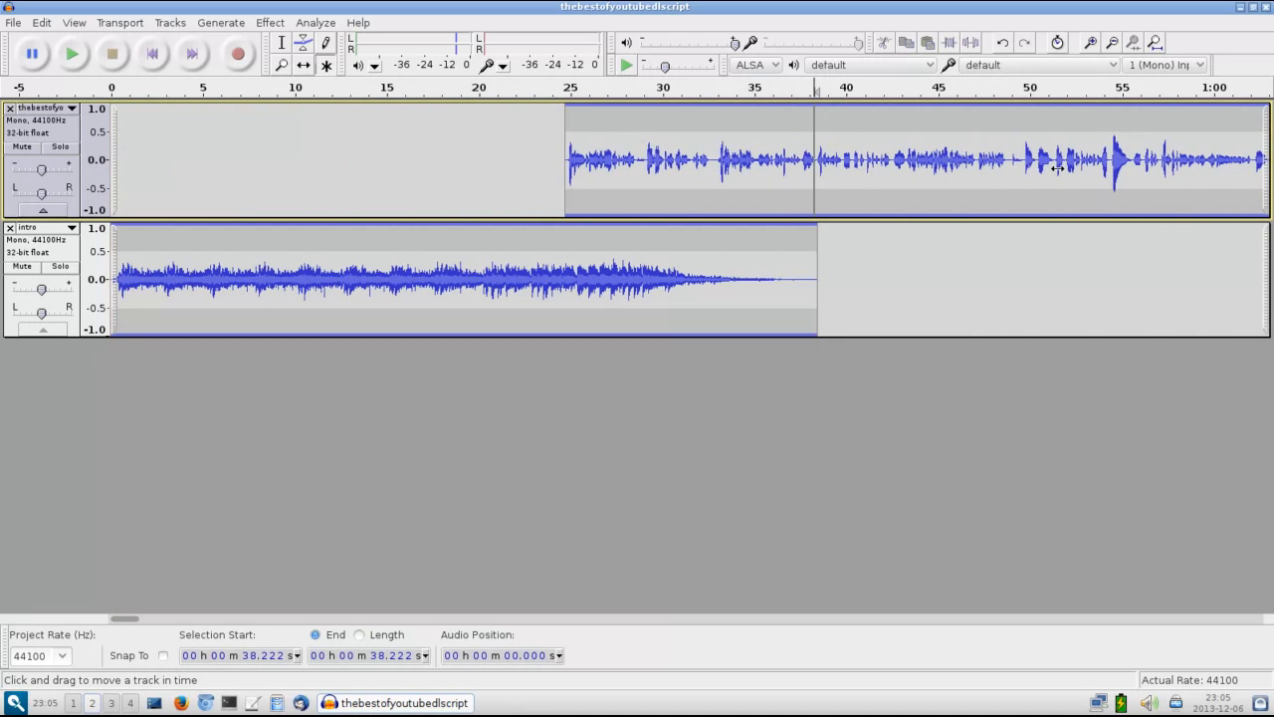
drag(655, 176, 746, 177)
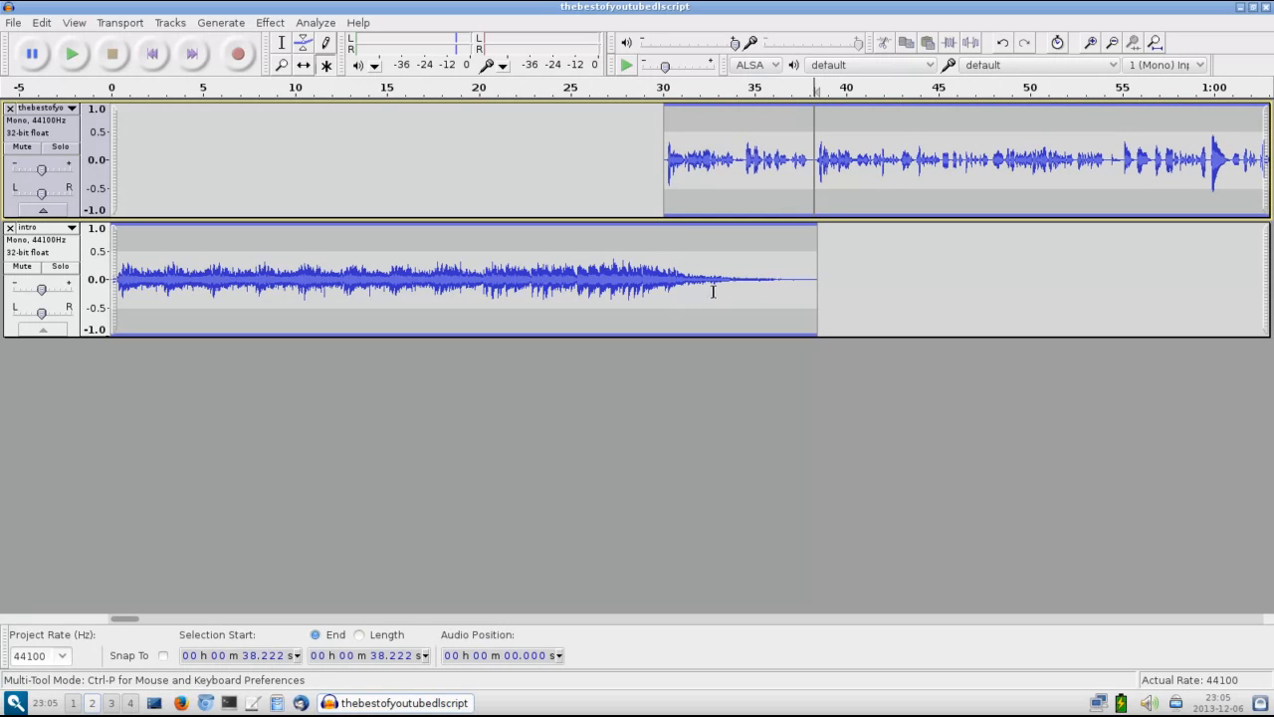
Step: Listen to the transition from intro music to speech, starting at about 25.7 s
click(583, 282)
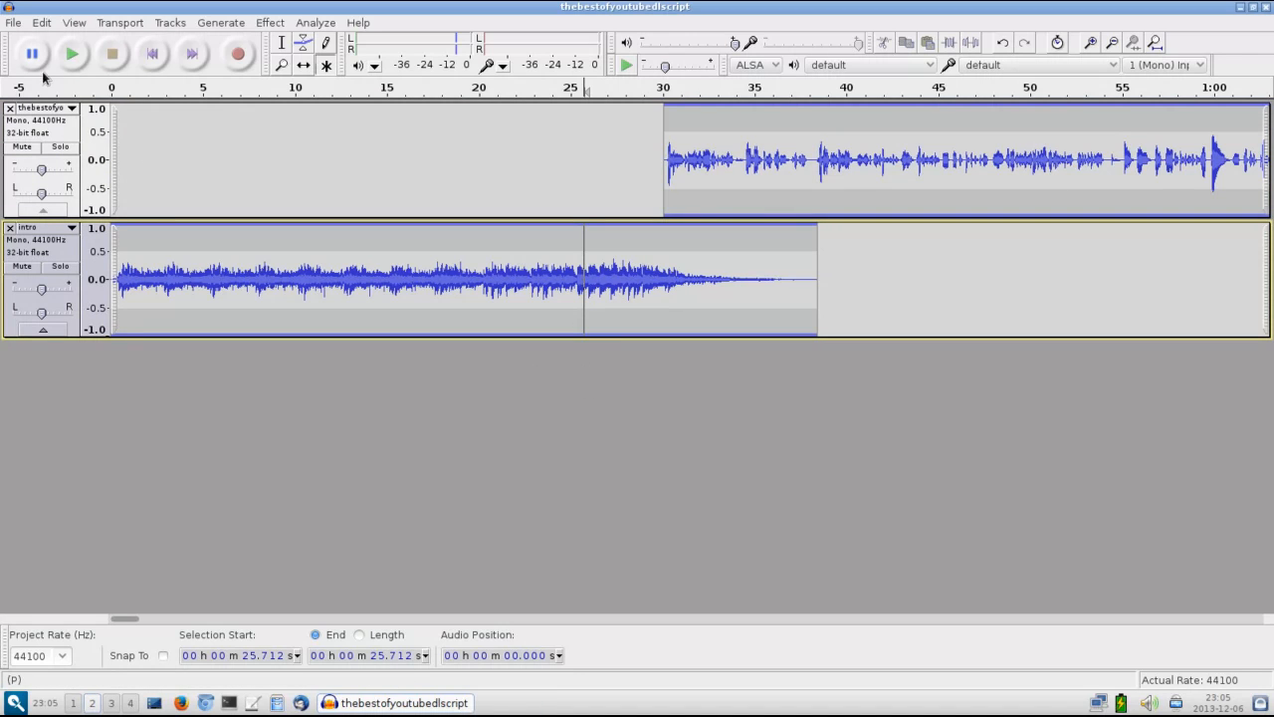
click(72, 56)
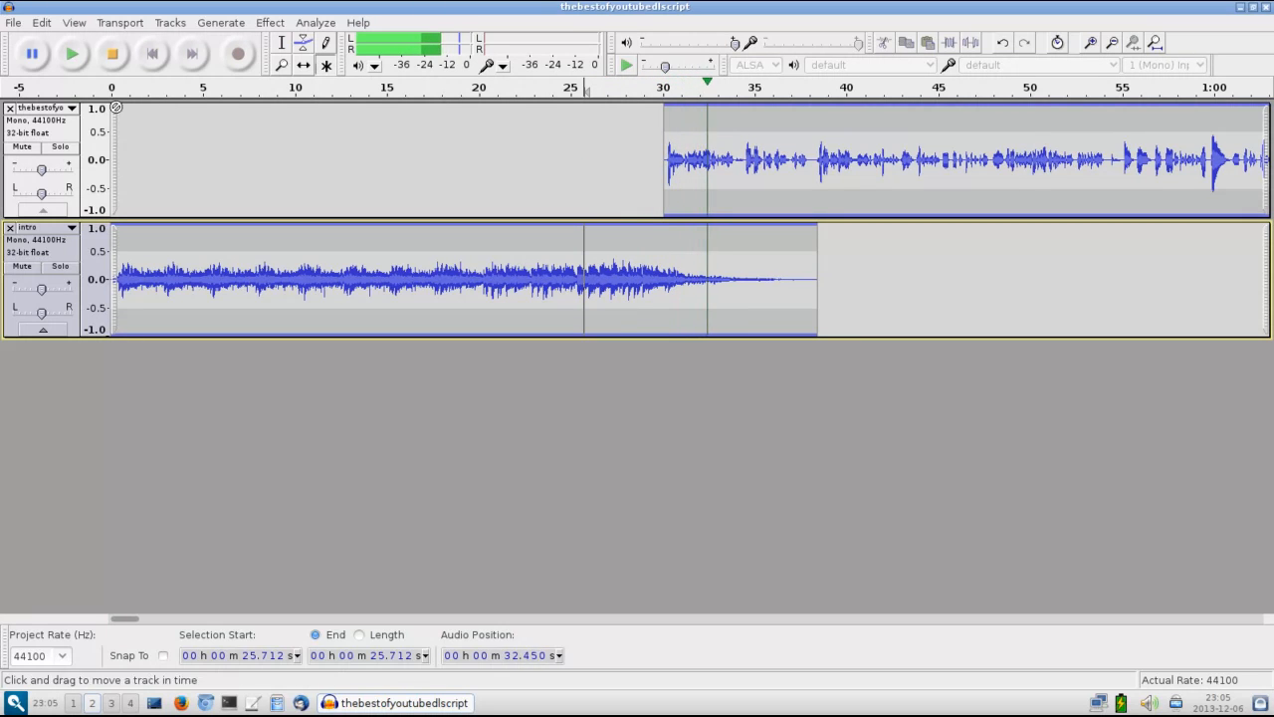
click(115, 55)
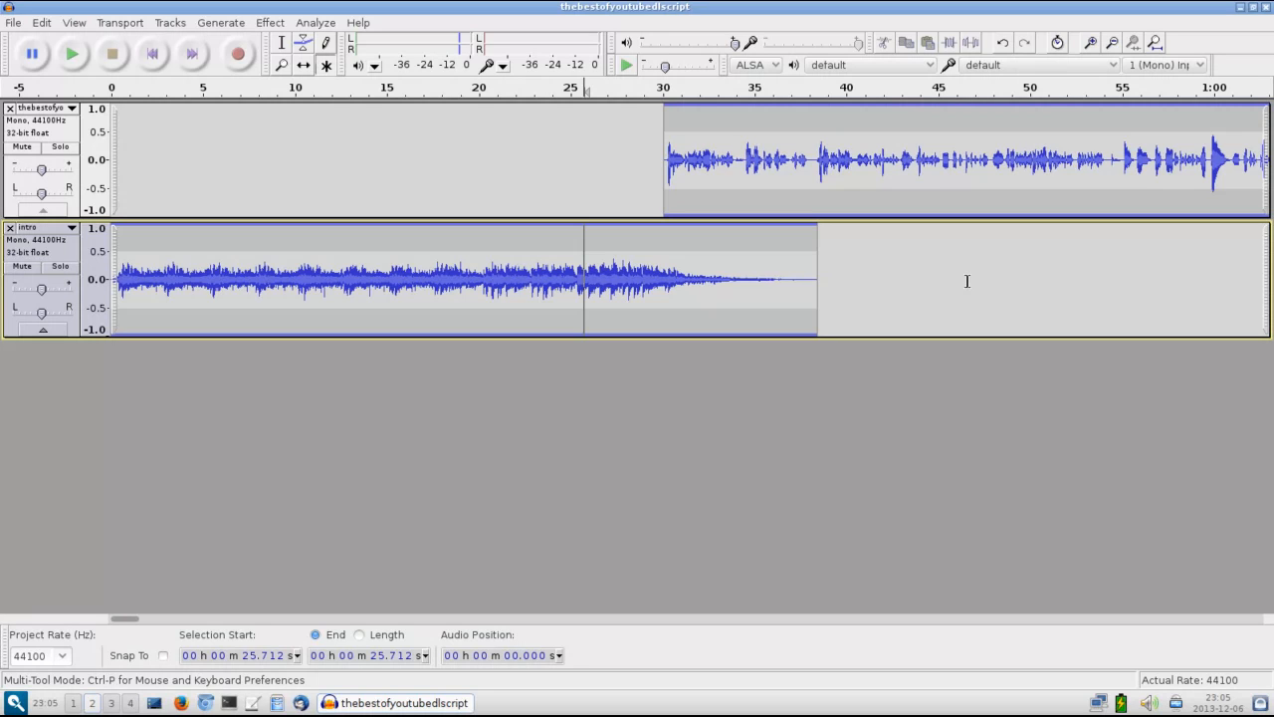
Step: Import outro.flac from the hpr folder as a new track
click(1154, 46)
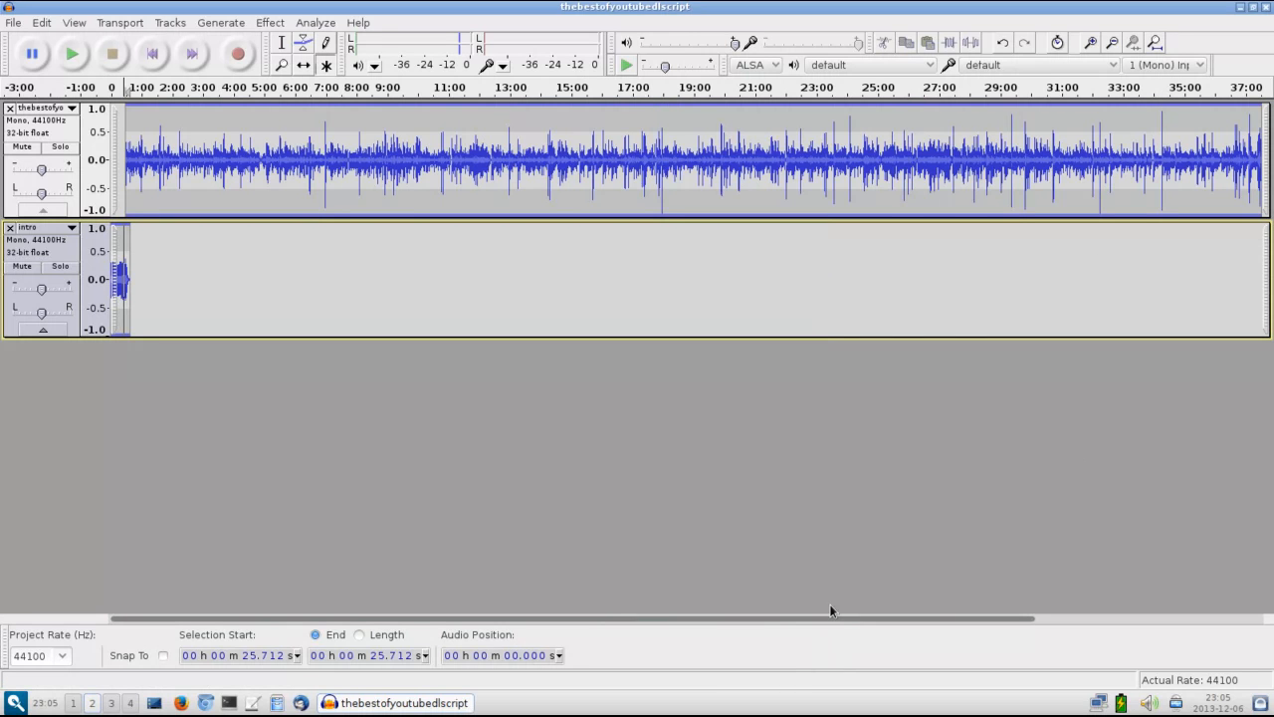
click(13, 22)
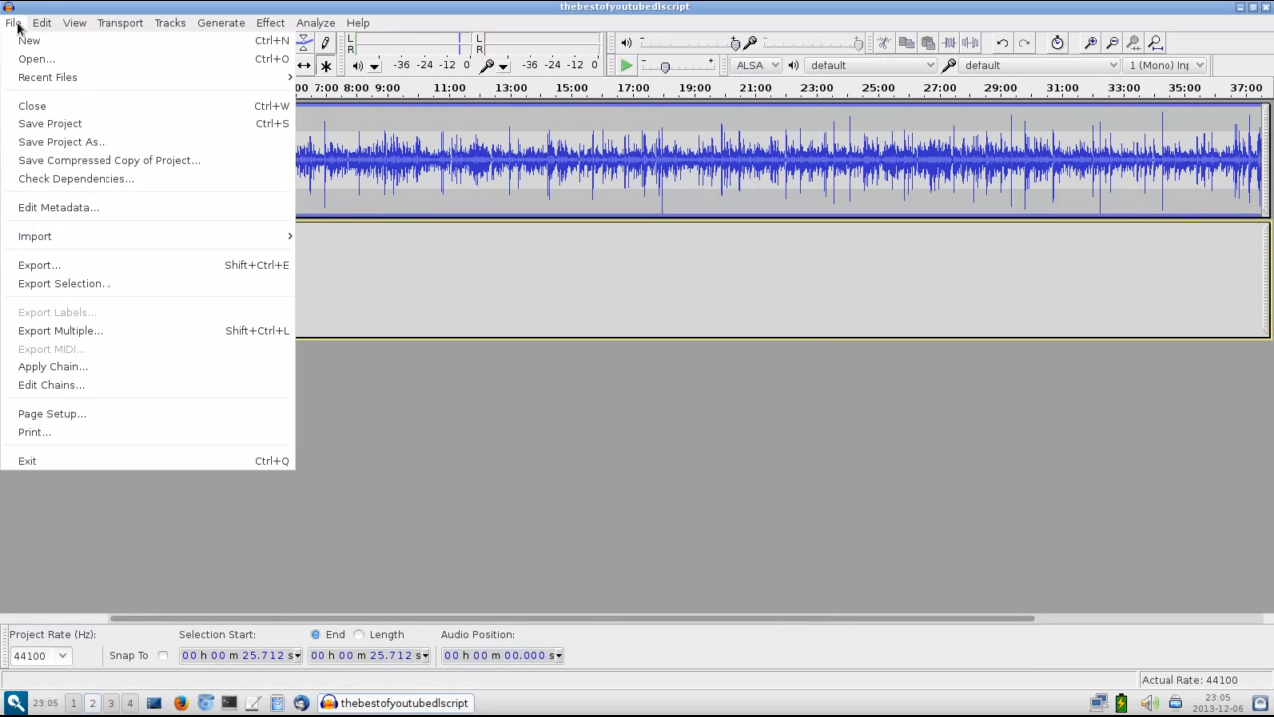
mouse_move(55, 237)
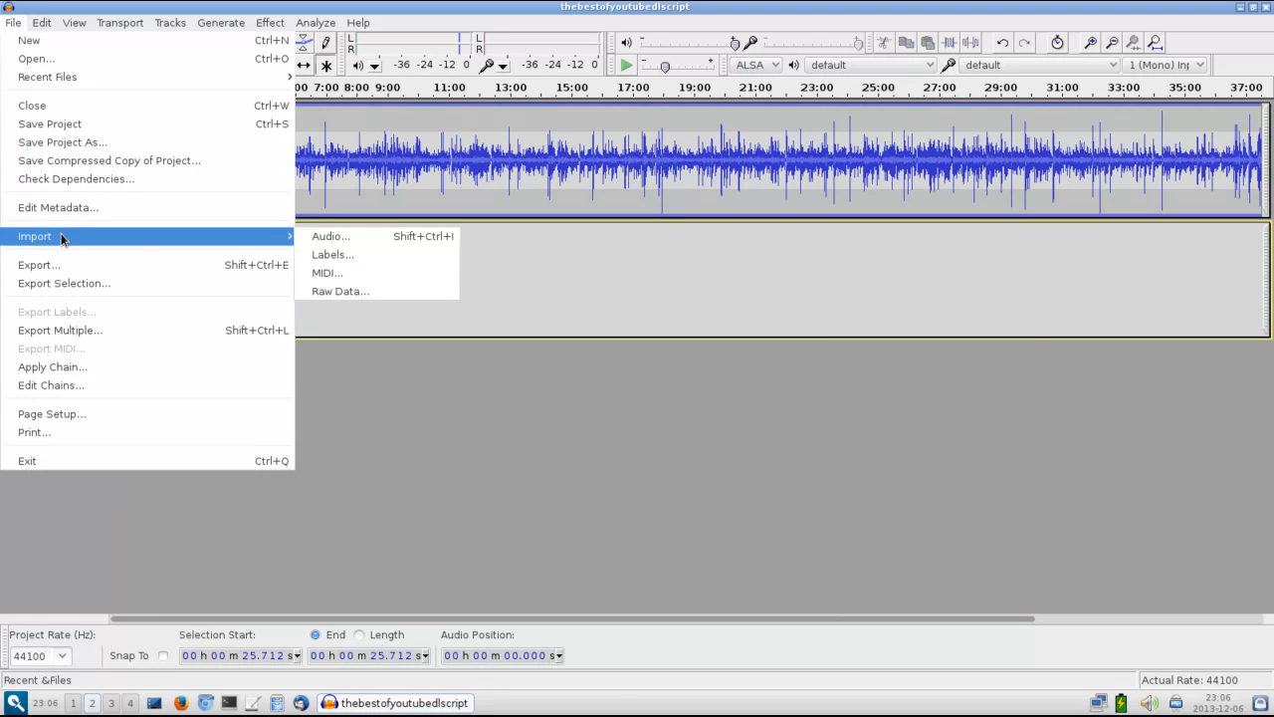
click(331, 239)
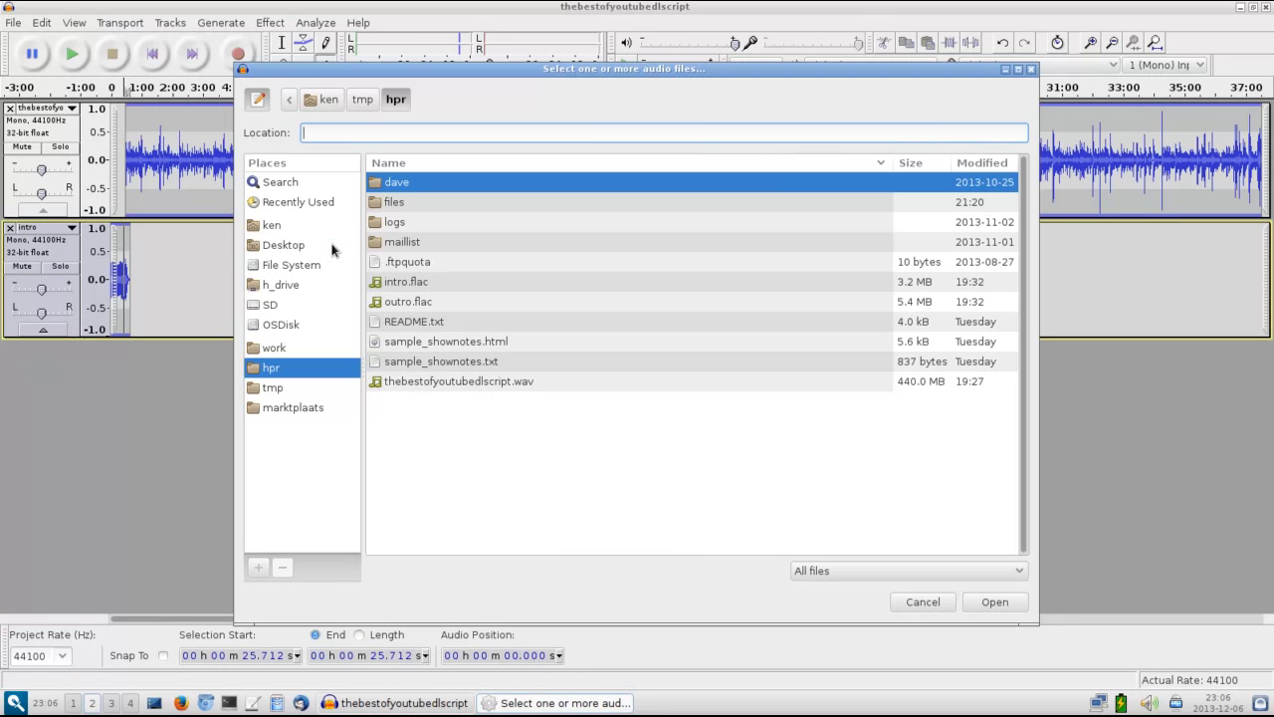
click(430, 310)
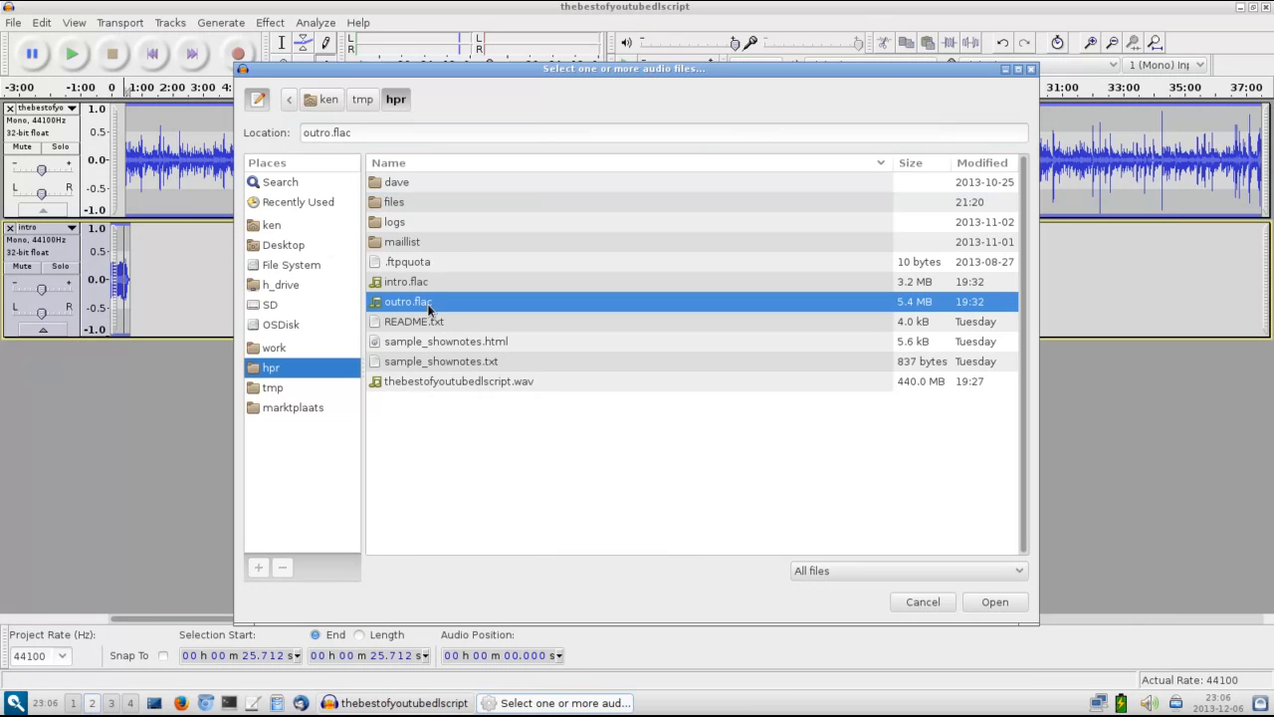
click(995, 601)
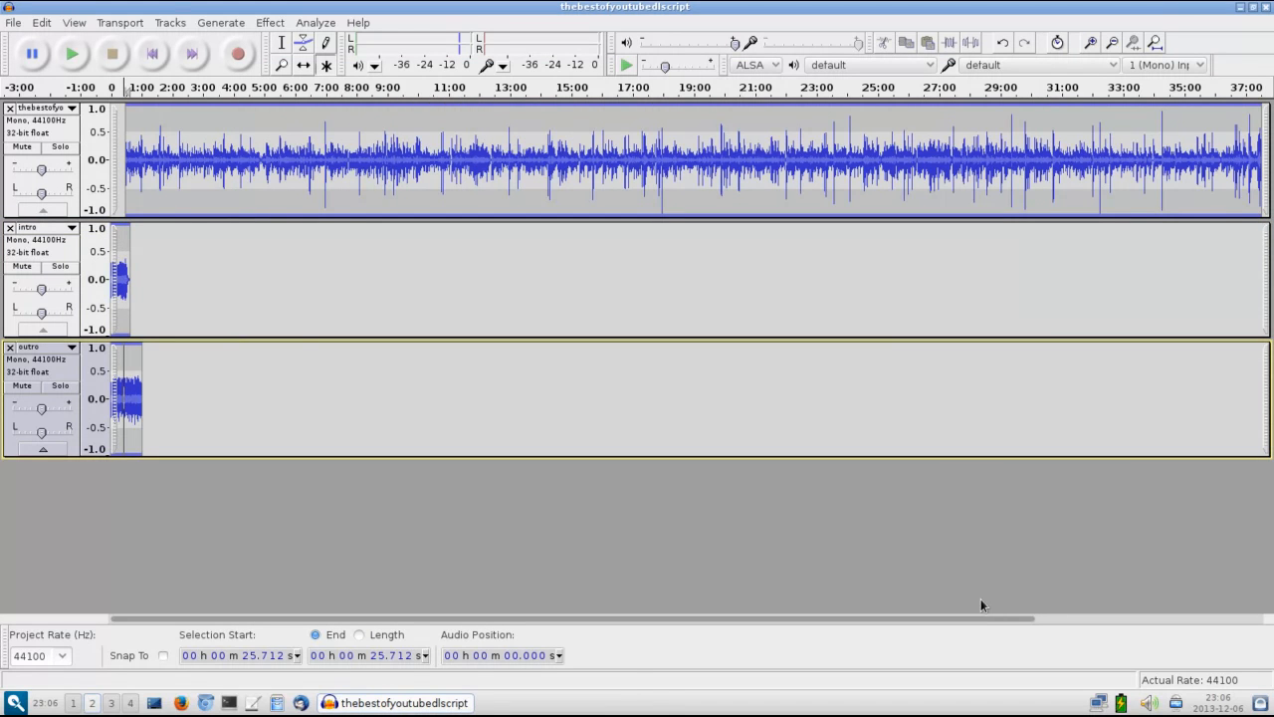
Step: Shift the outro clip along the timeline so it starts exactly where the speech clip ends
click(131, 387)
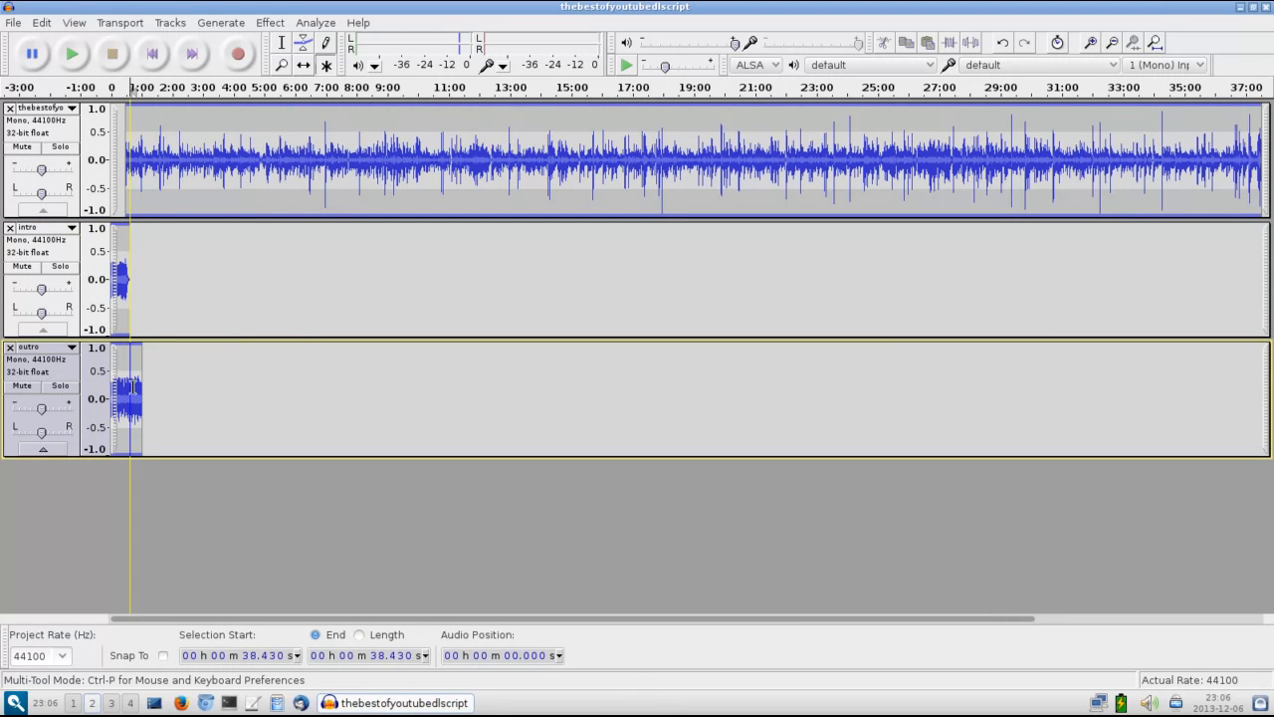
drag(132, 388, 1184, 389)
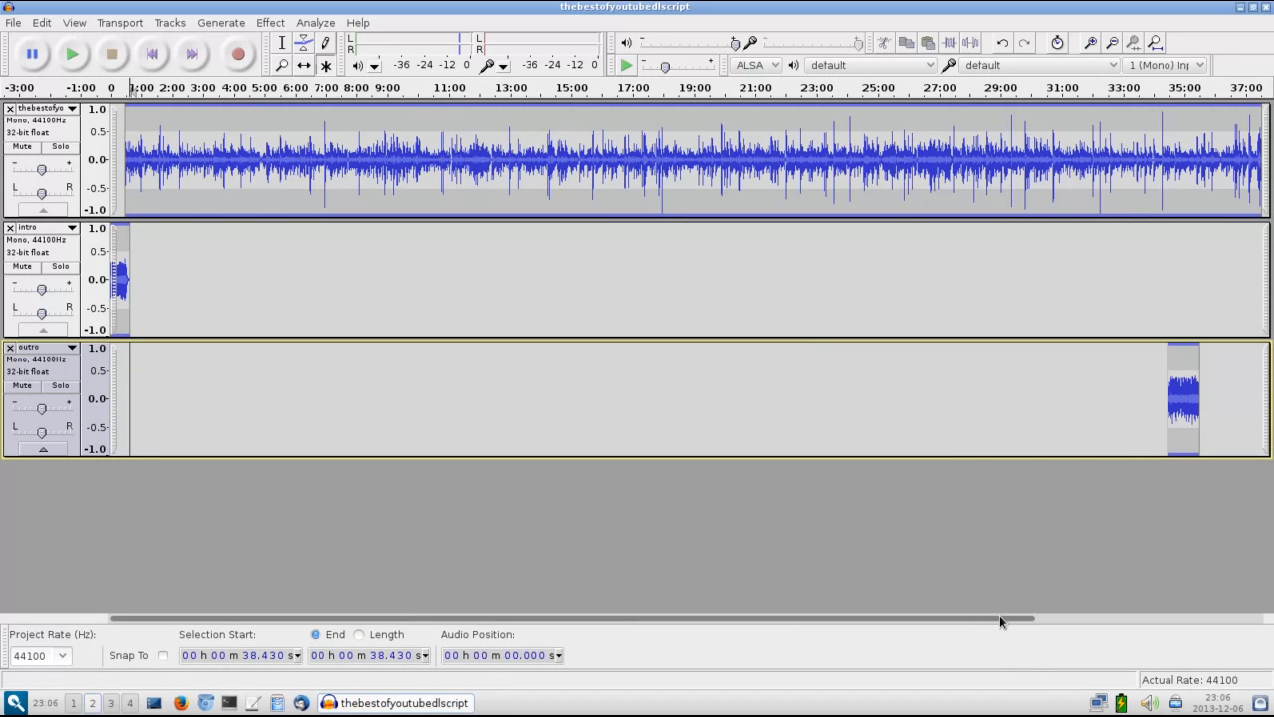
drag(1002, 623, 1175, 618)
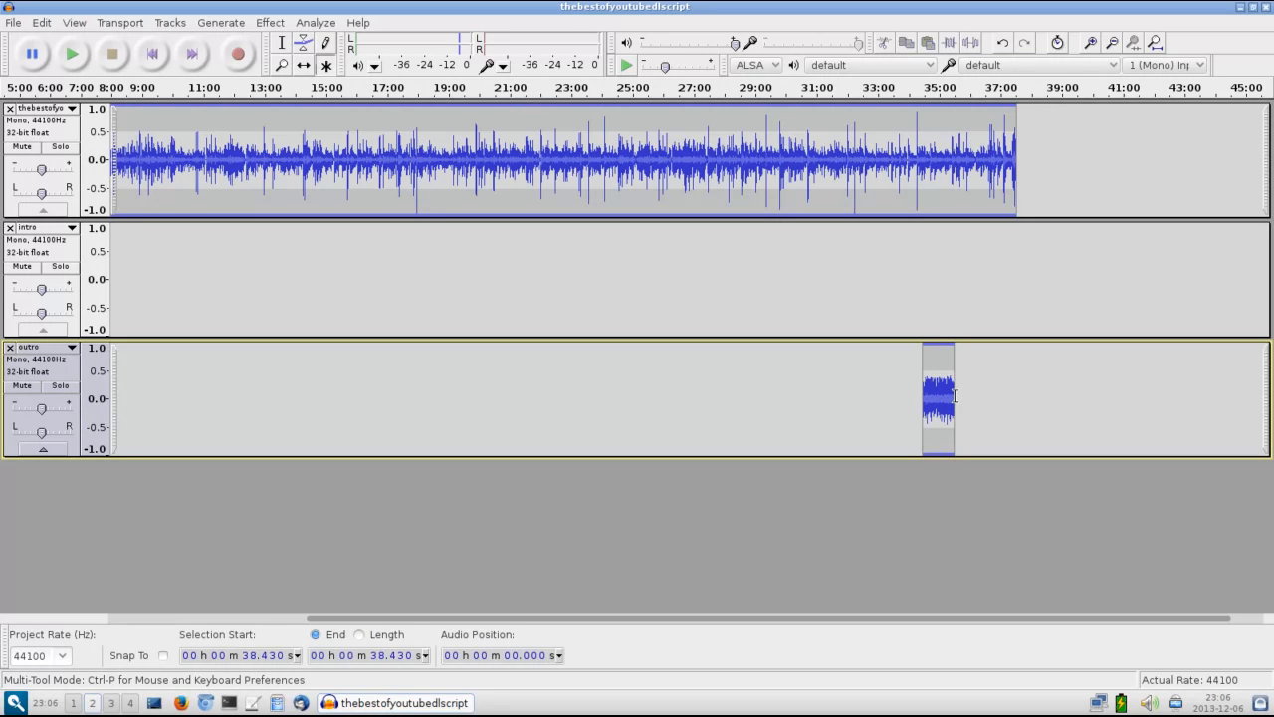
drag(941, 403, 1004, 408)
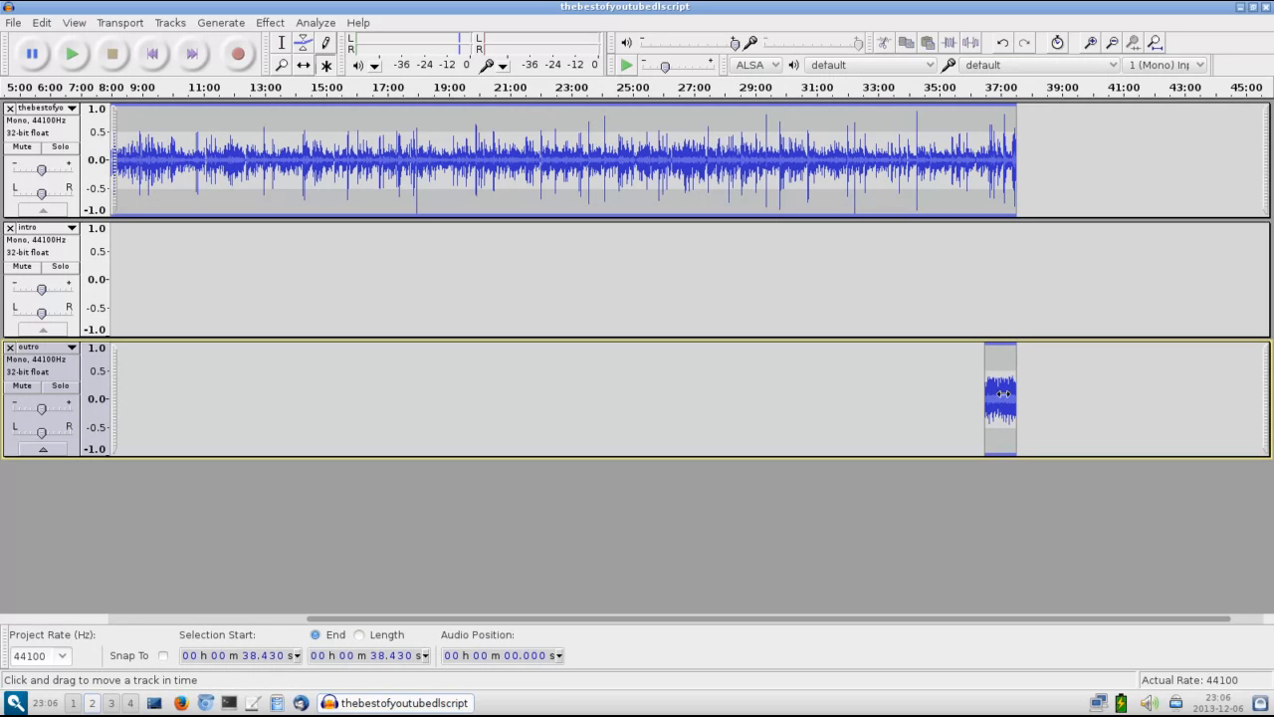
drag(1003, 394, 1034, 393)
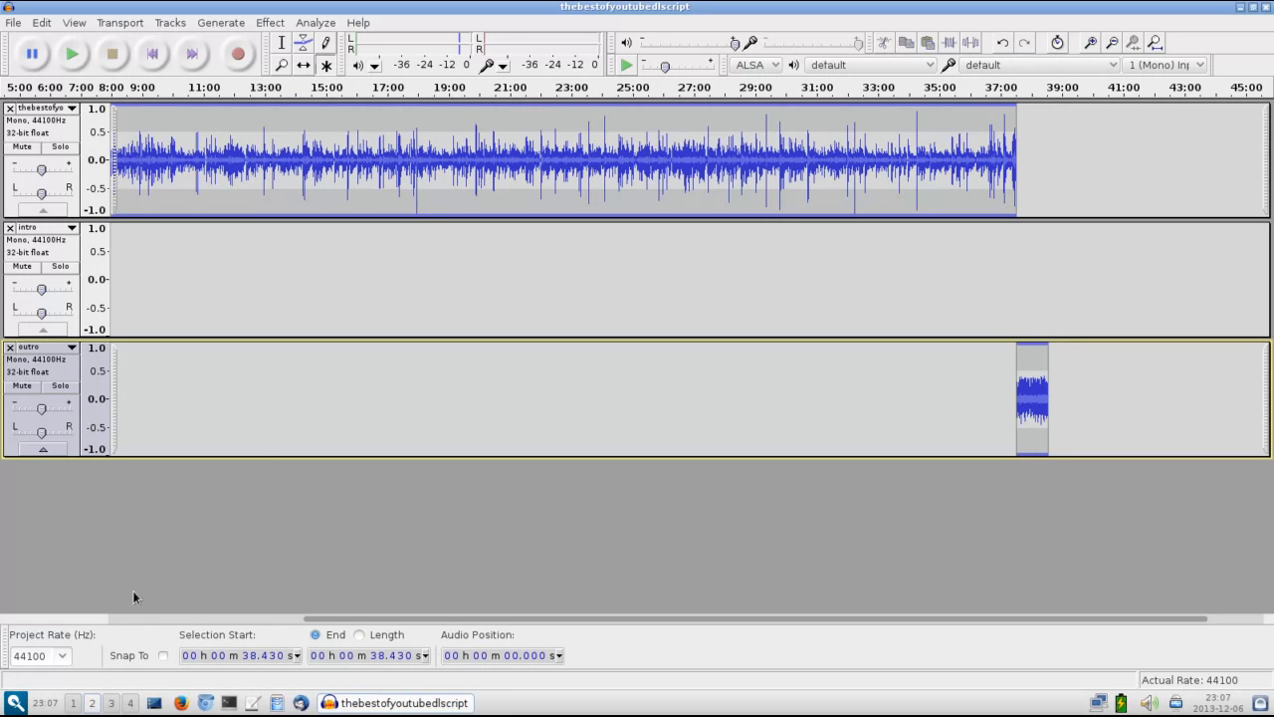
click(63, 657)
click(62, 657)
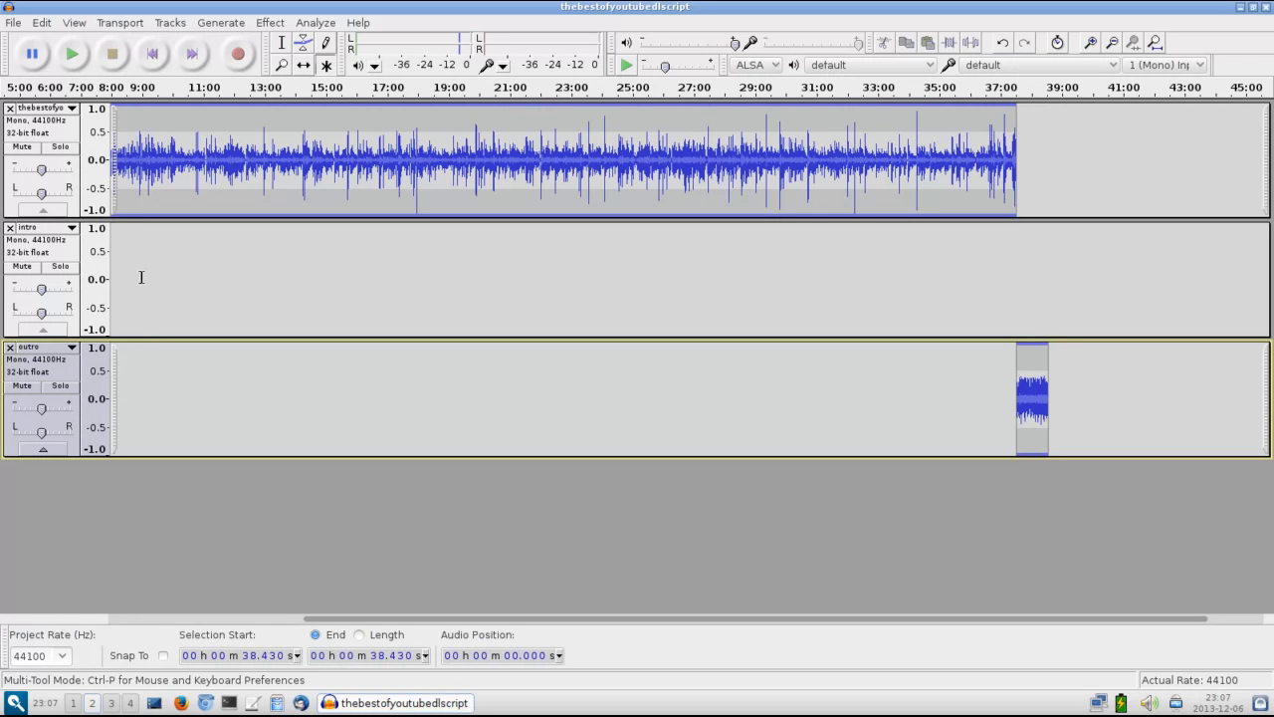
Step: Set up an export of the project to the hpr folder as a FLAC file named thebestofyoutubedlscript-edited
click(15, 23)
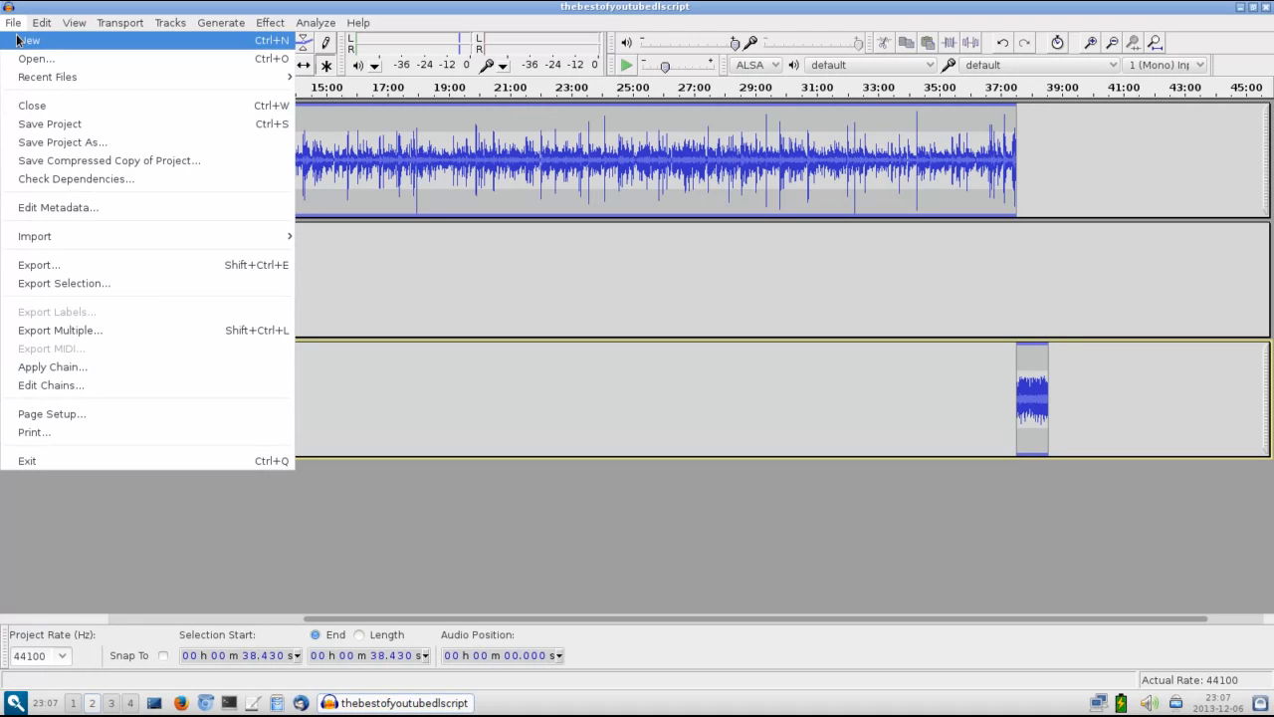
click(69, 266)
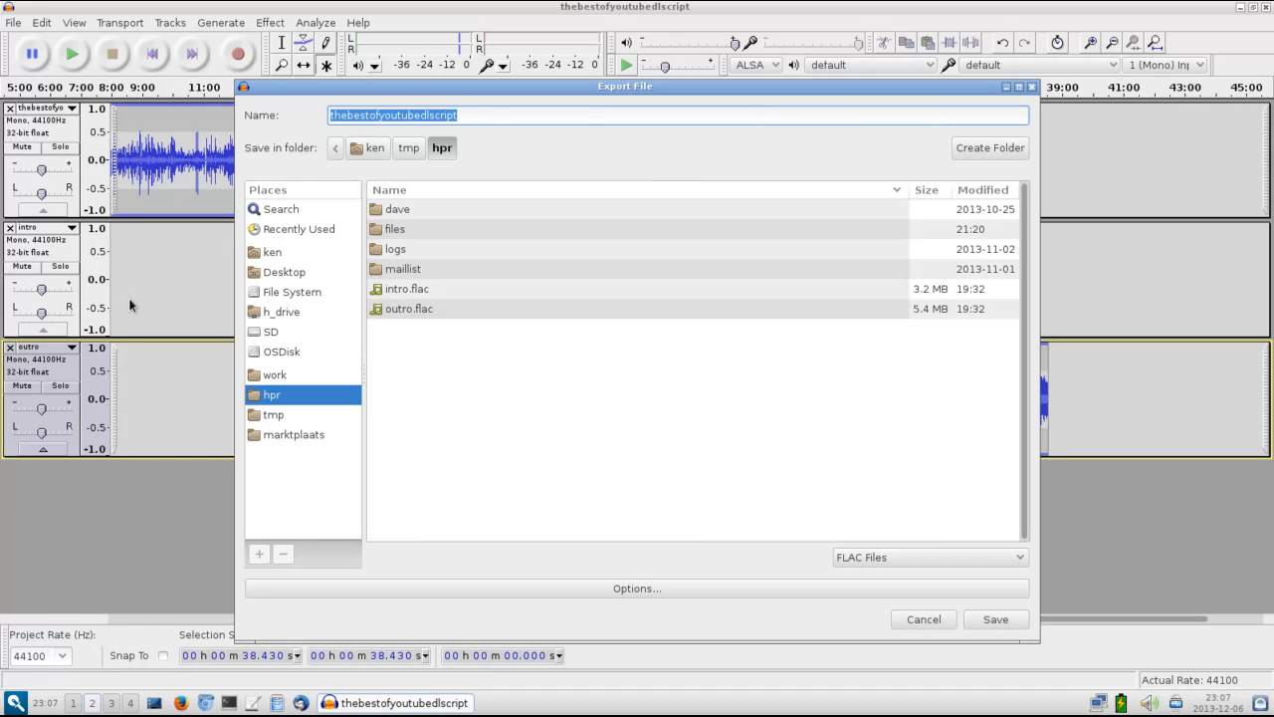
click(525, 114)
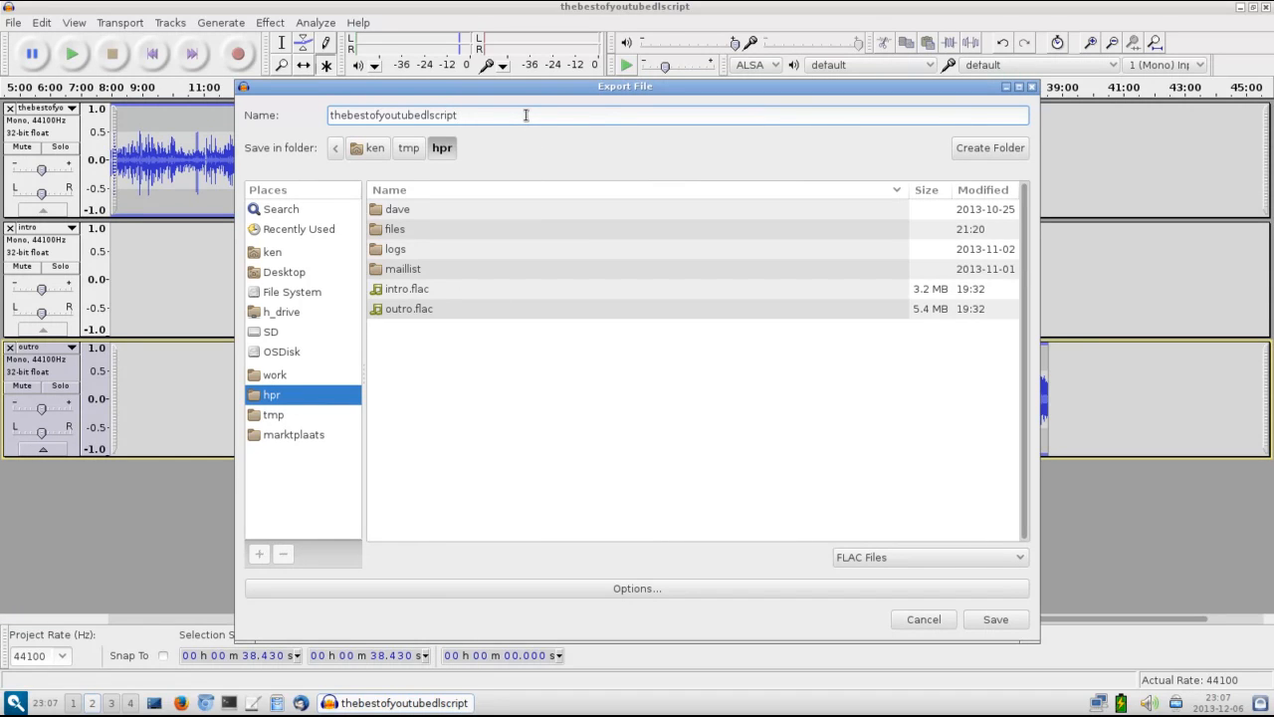
text(-)
text(edited)
click(866, 557)
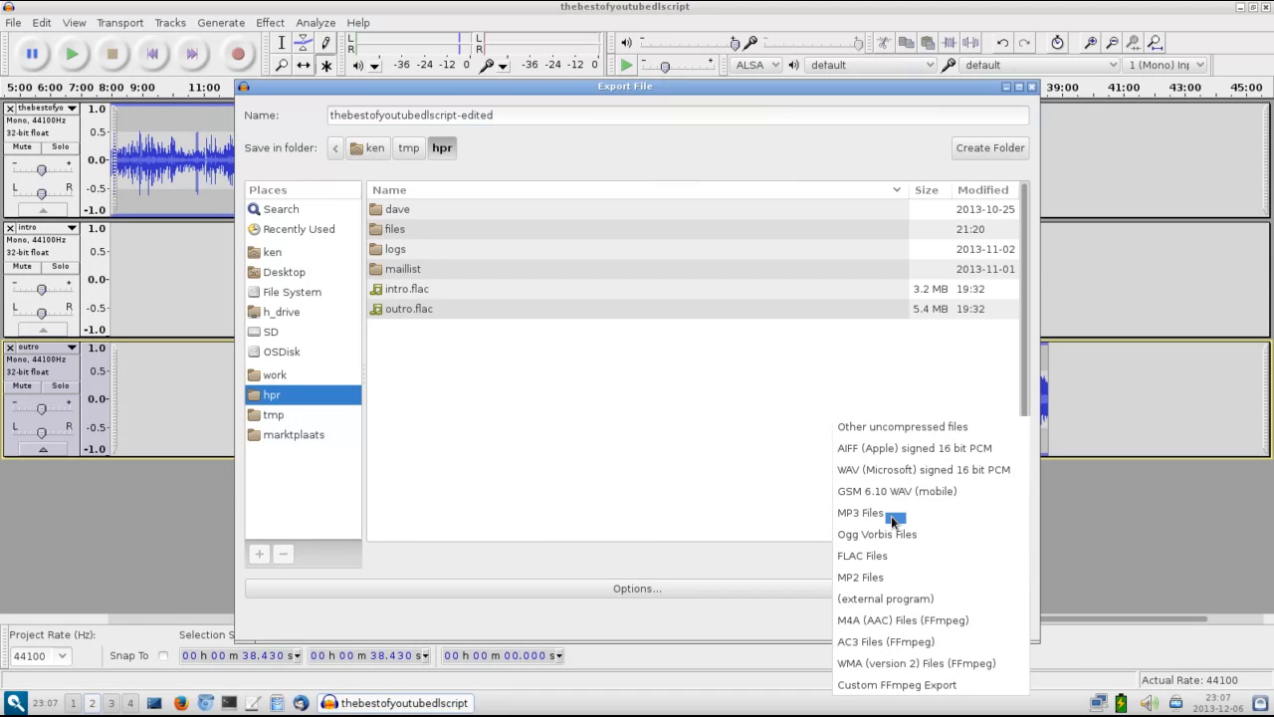
click(943, 557)
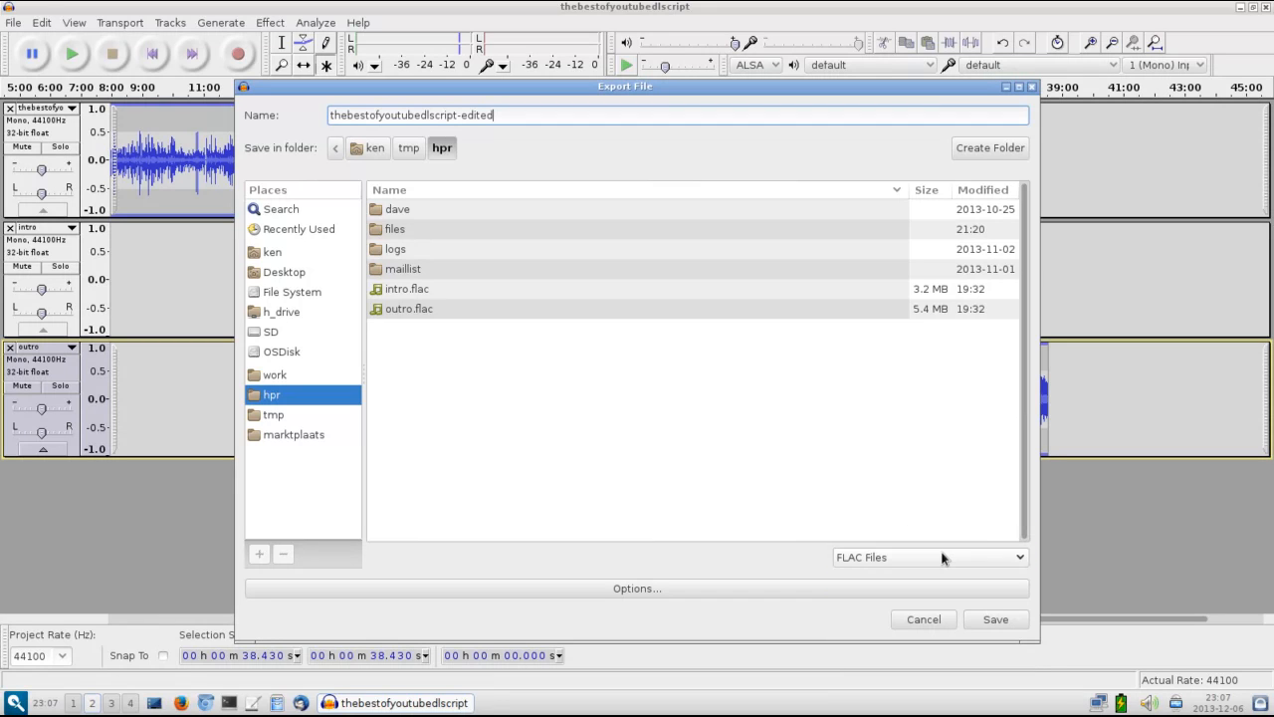
click(943, 557)
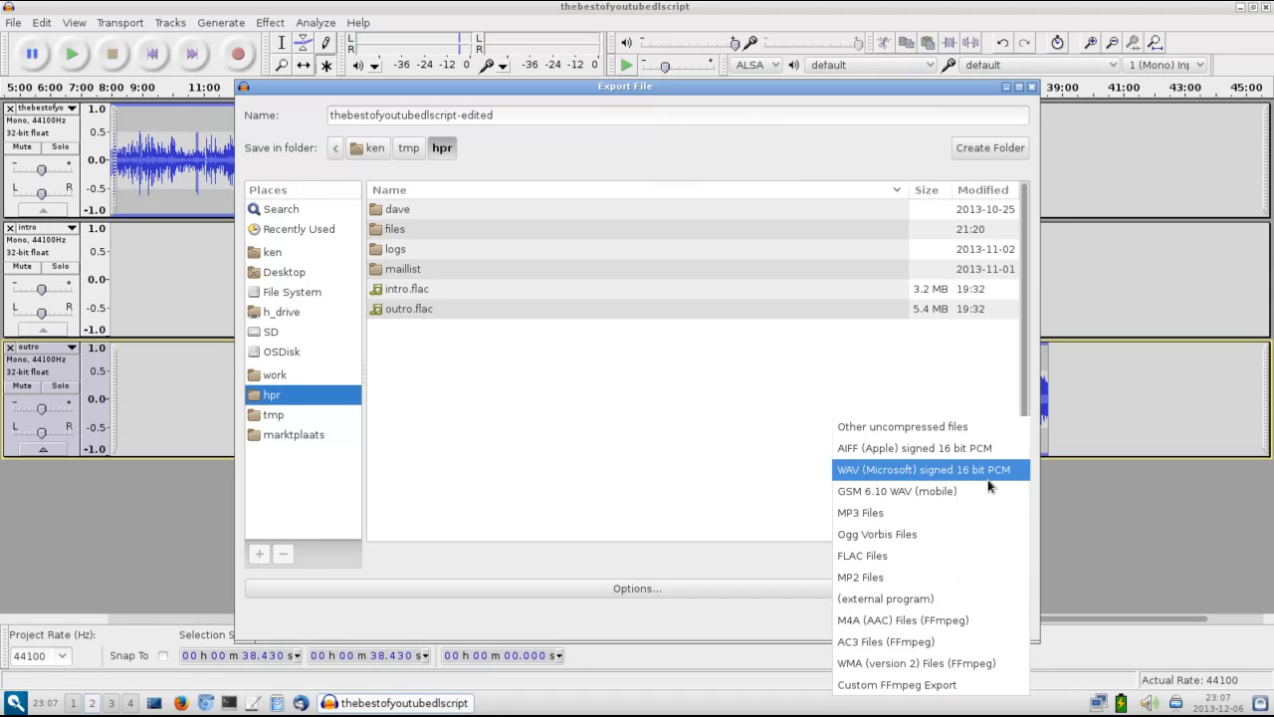
click(967, 558)
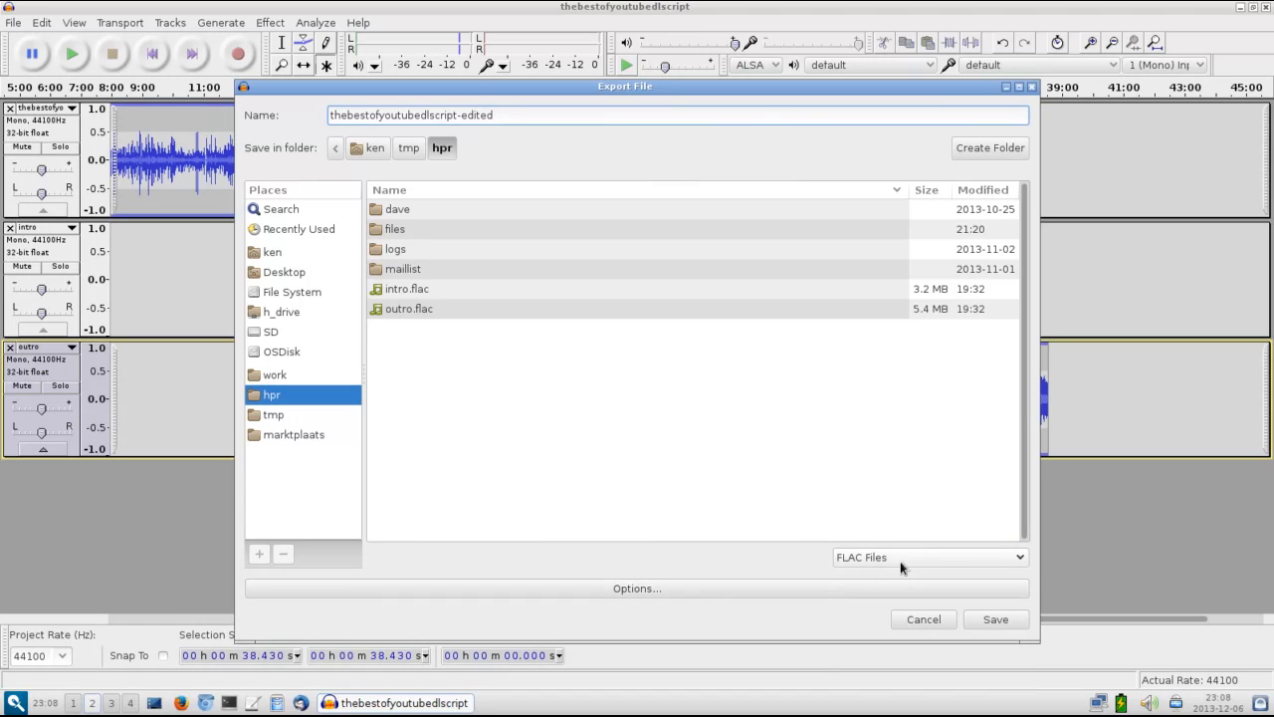
Step: Review the FLAC export options and accept compression level 8 (best) with a 24 bit depth
click(651, 588)
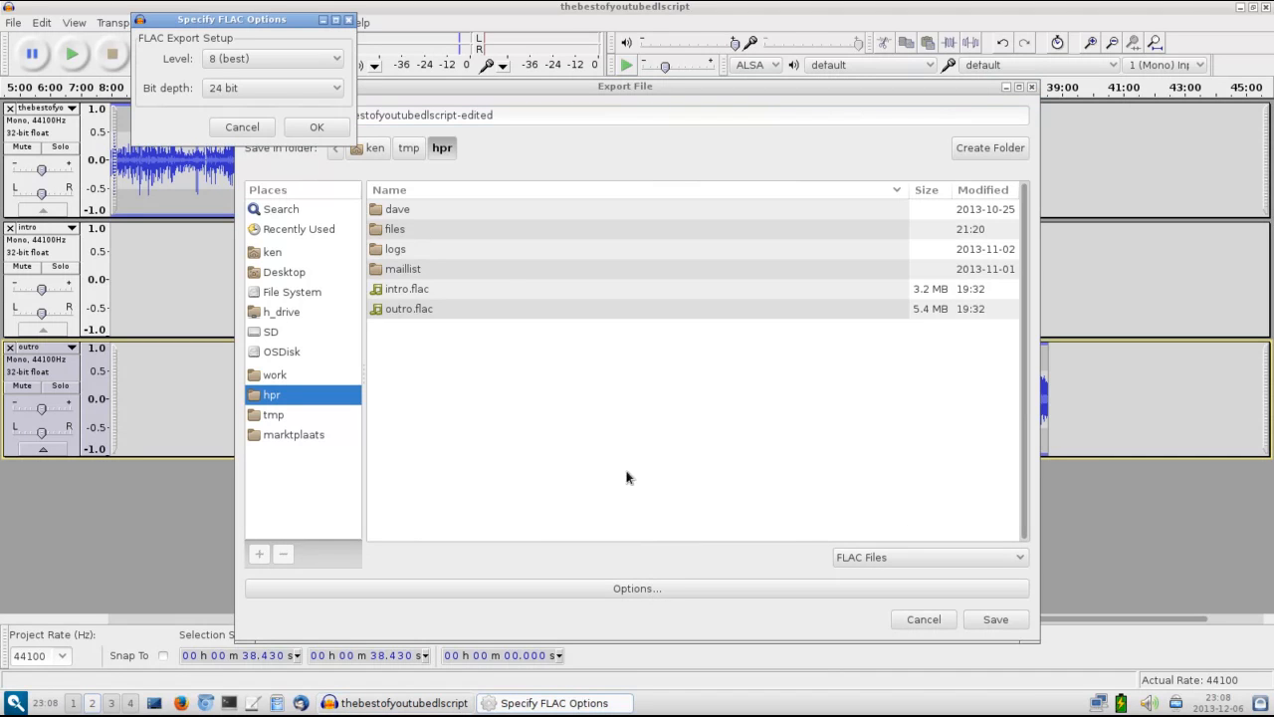
click(296, 62)
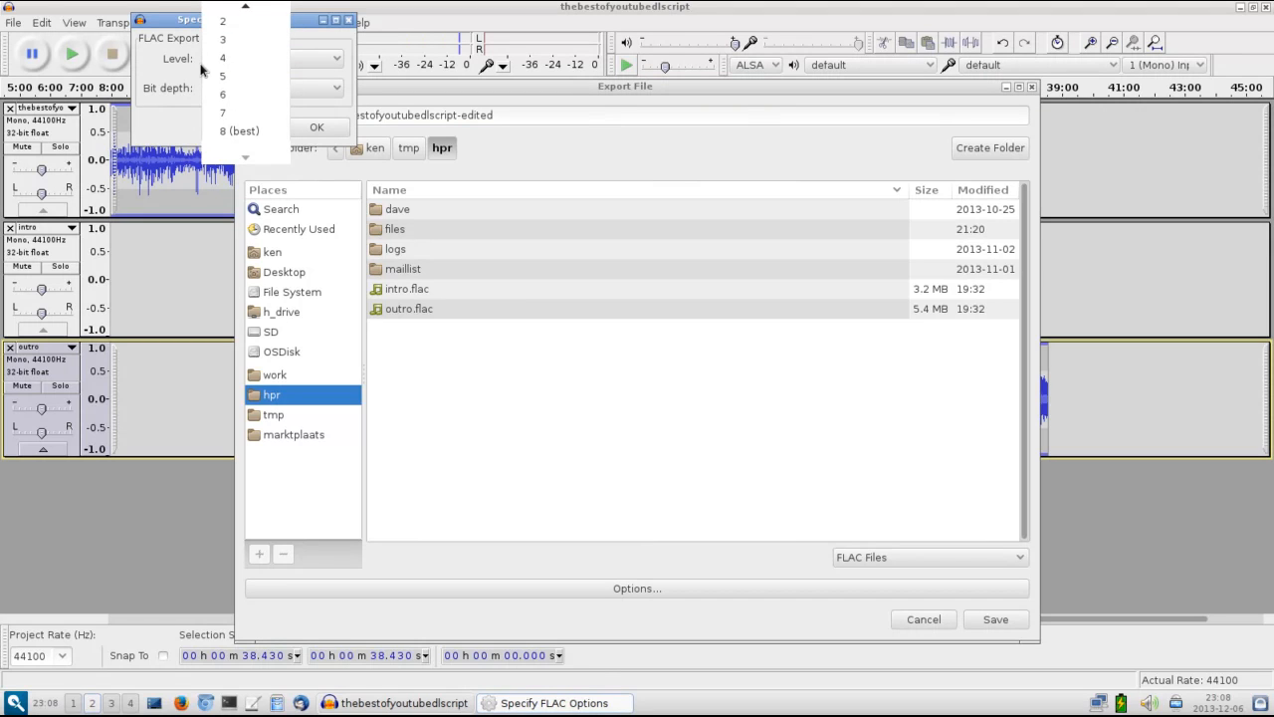
click(185, 66)
click(254, 57)
click(253, 57)
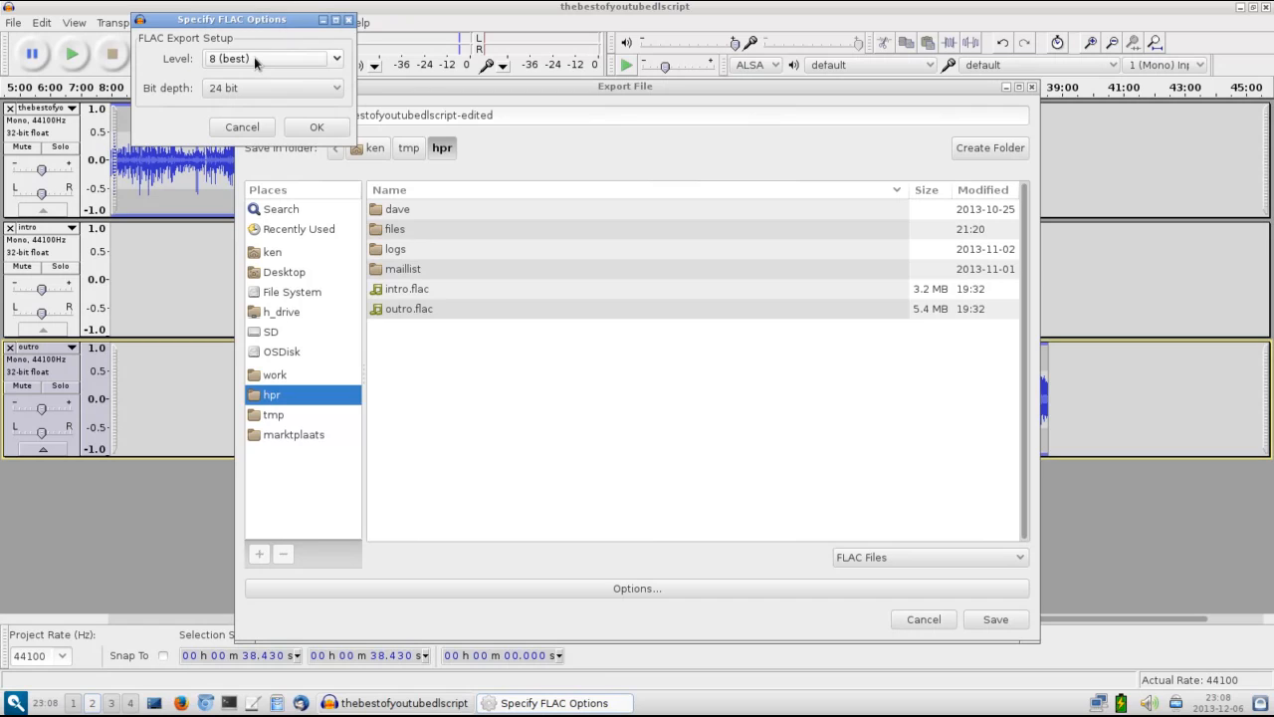
click(282, 87)
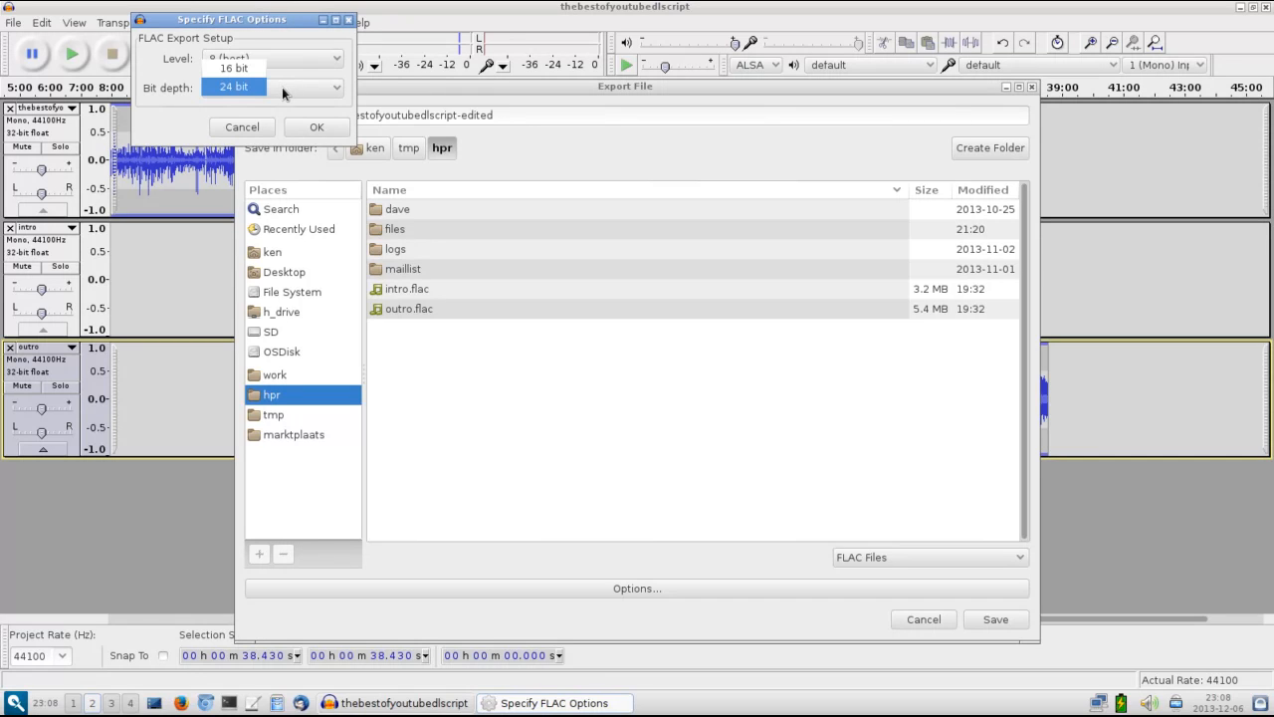
click(253, 72)
click(233, 95)
click(251, 99)
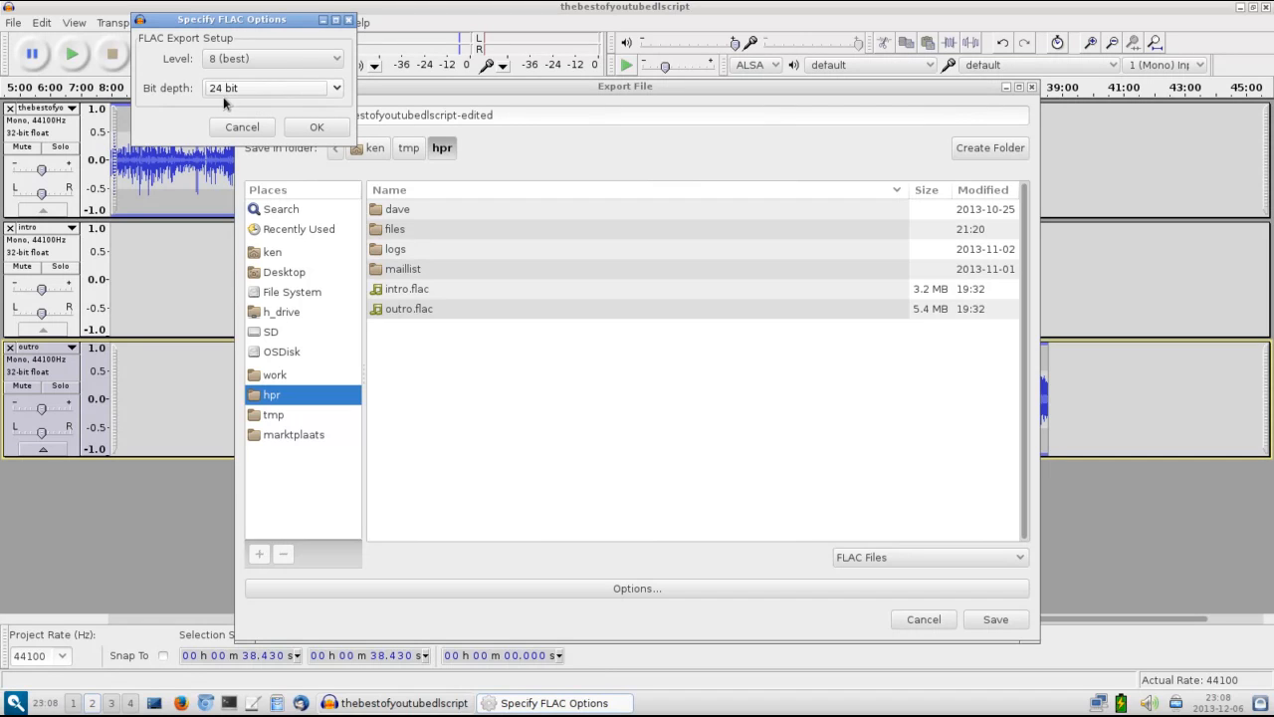
click(326, 126)
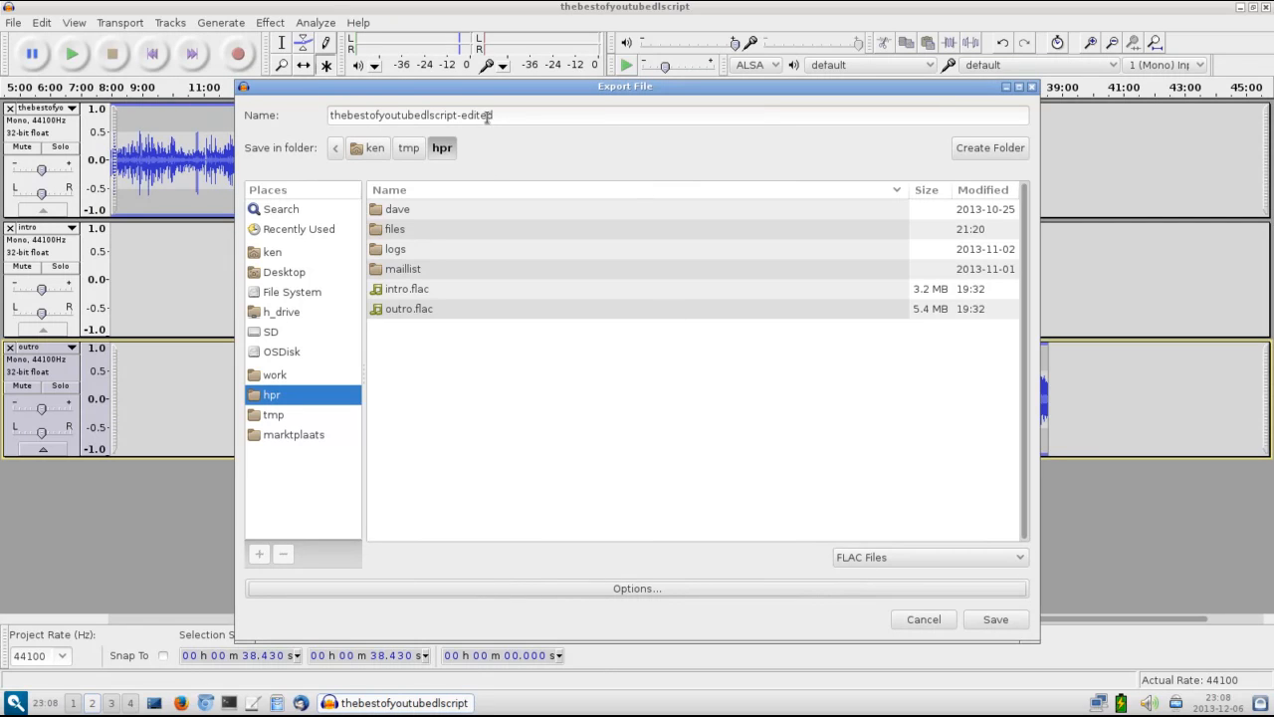
Step: Save the export file and enter the presenter's full name as the Artist Name in the metadata
click(994, 619)
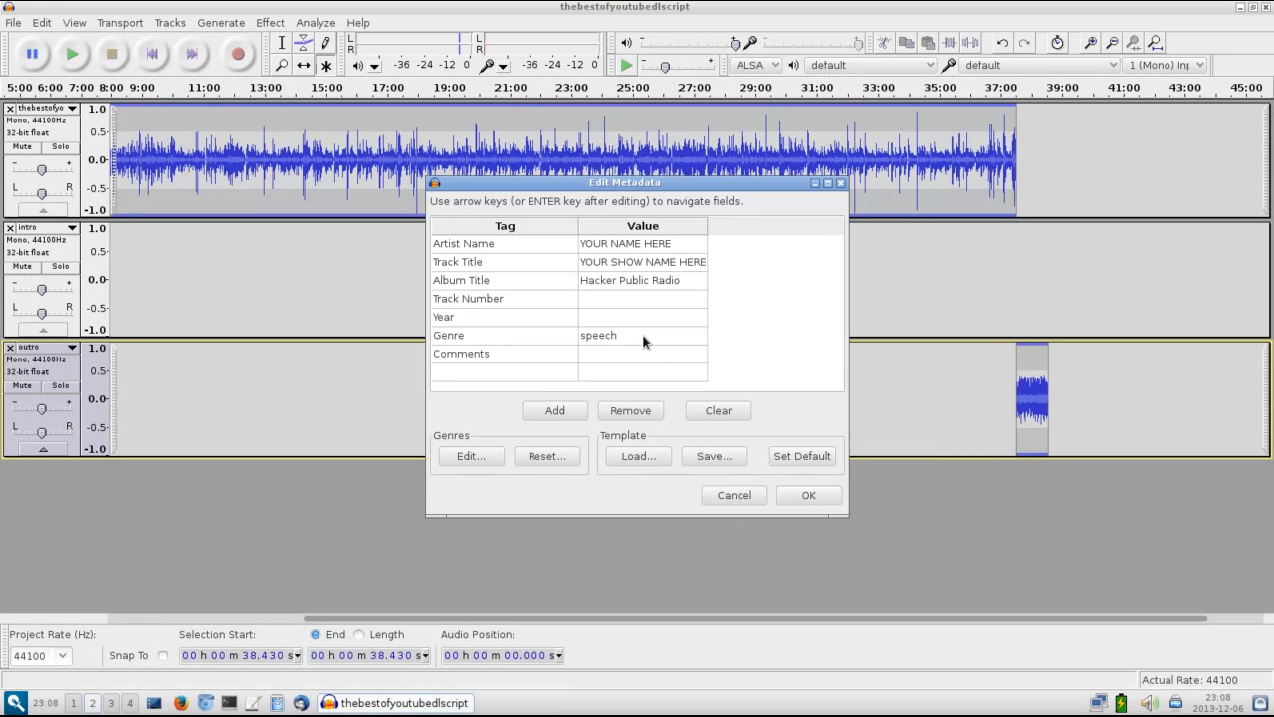
click(685, 244)
text(Ken Fallon)
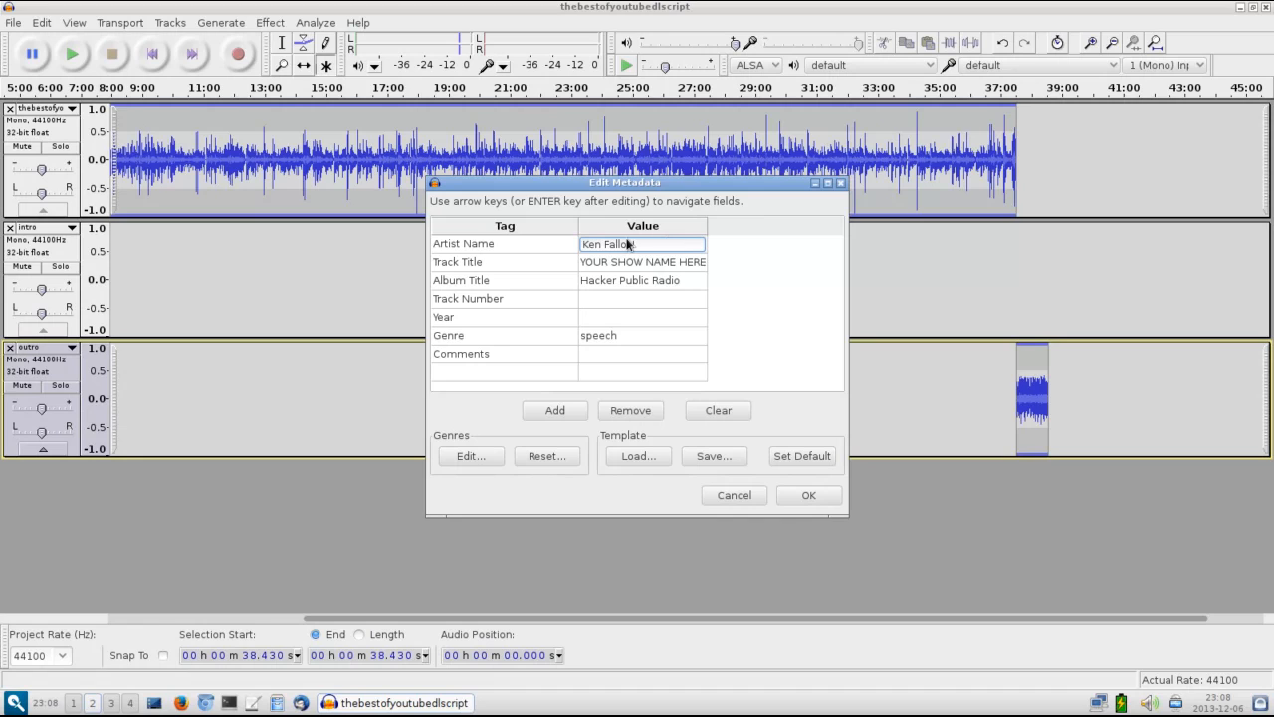
Step: Set the Track Title in the metadata to "thebestofyoutube.com download script"
click(633, 265)
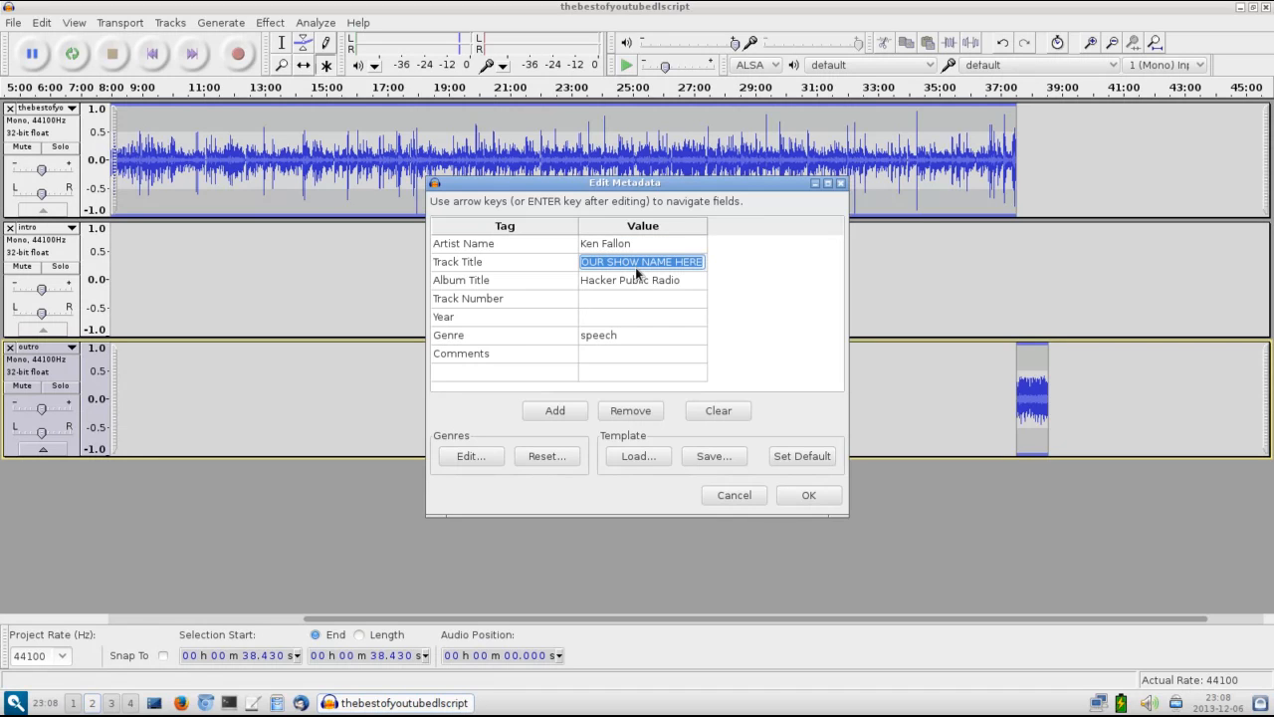
text(The best)
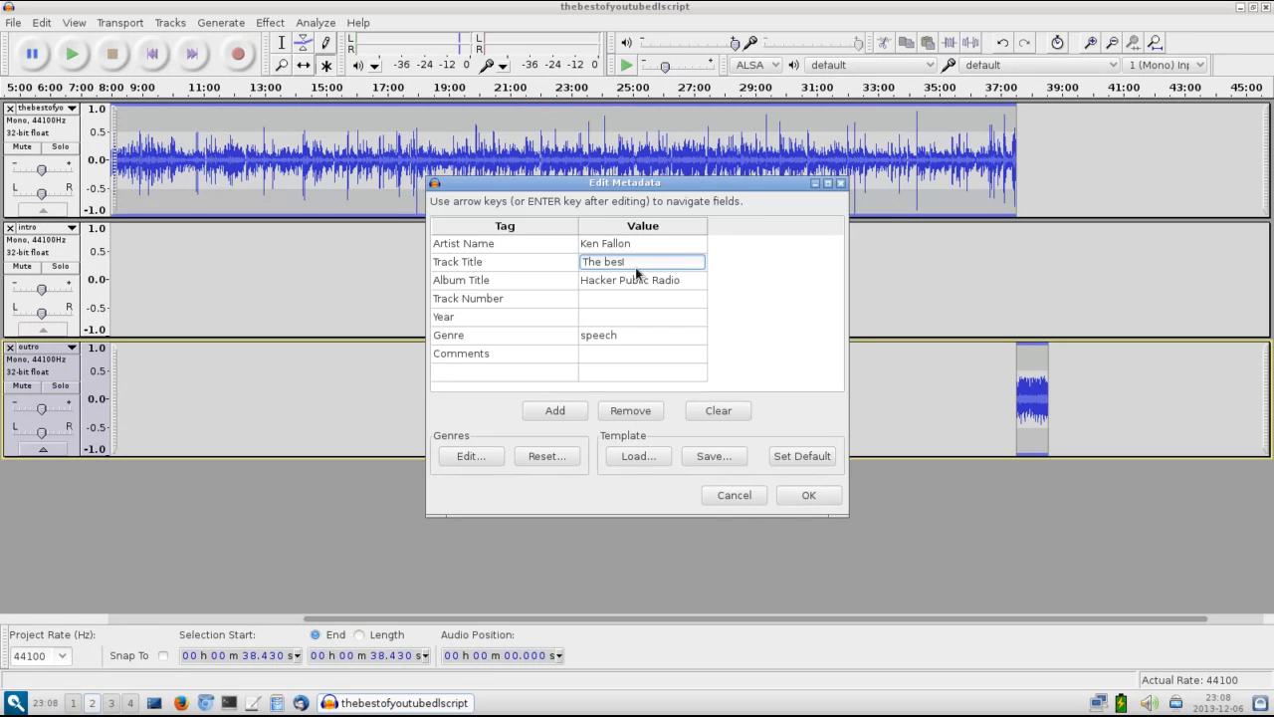
key(BackSpace)
key(BackSpace)
key(BackSpace)
key(BackSpace)
key(BackSpace)
key(BackSpace)
key(BackSpace)
key(BackSpace)
text(thiebestofyoutube.com download script)
Step: Accept the metadata with Track Number and Year left blank to run the export, and minimize the project window
click(640, 286)
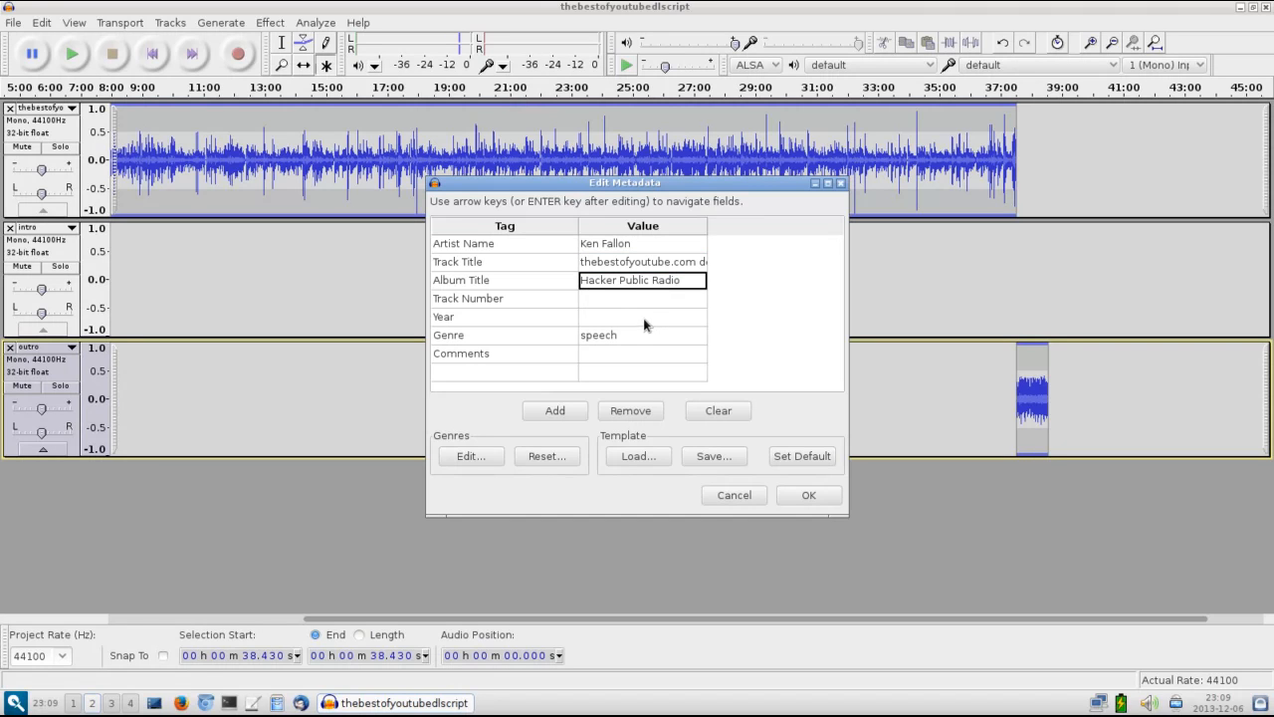
double_click(649, 299)
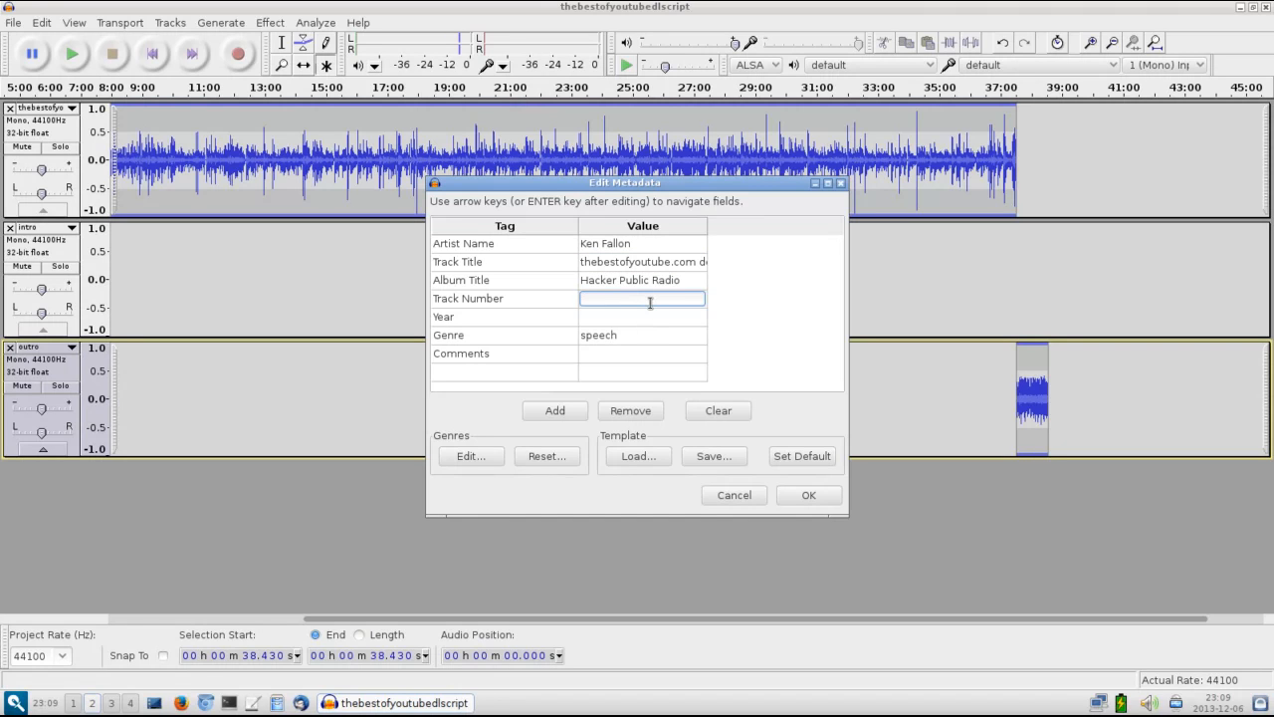
double_click(657, 316)
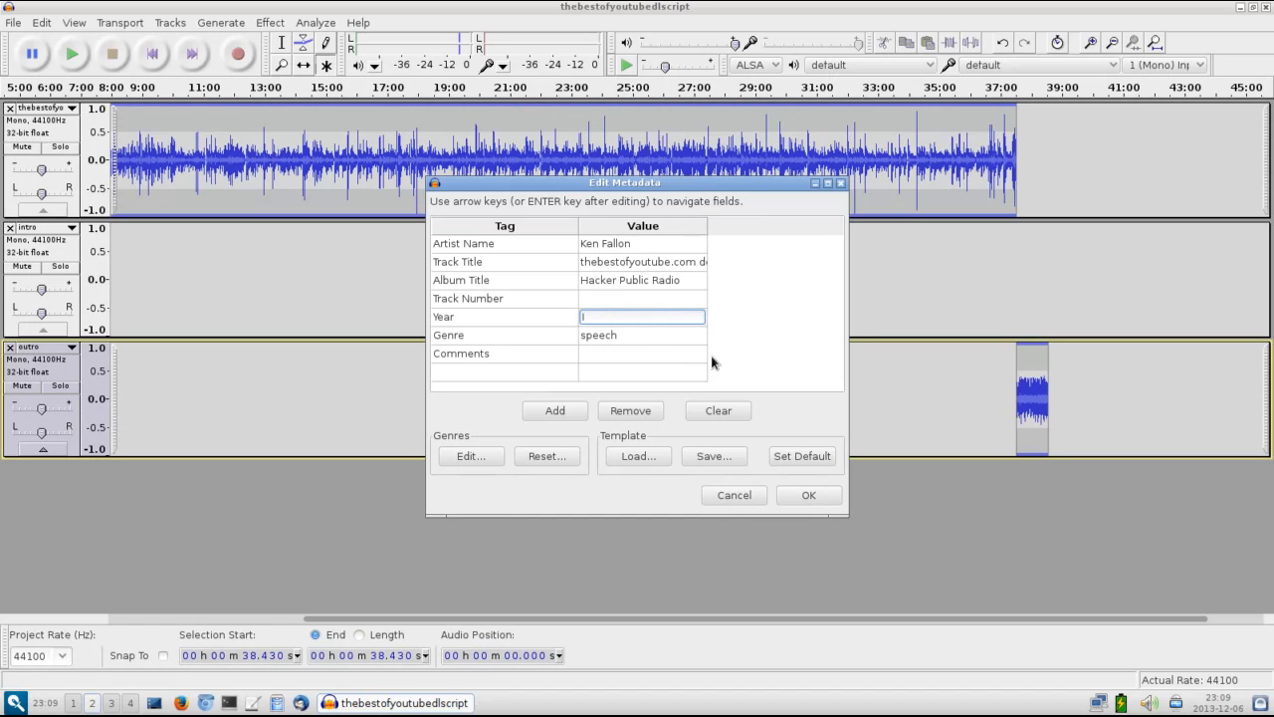
click(794, 496)
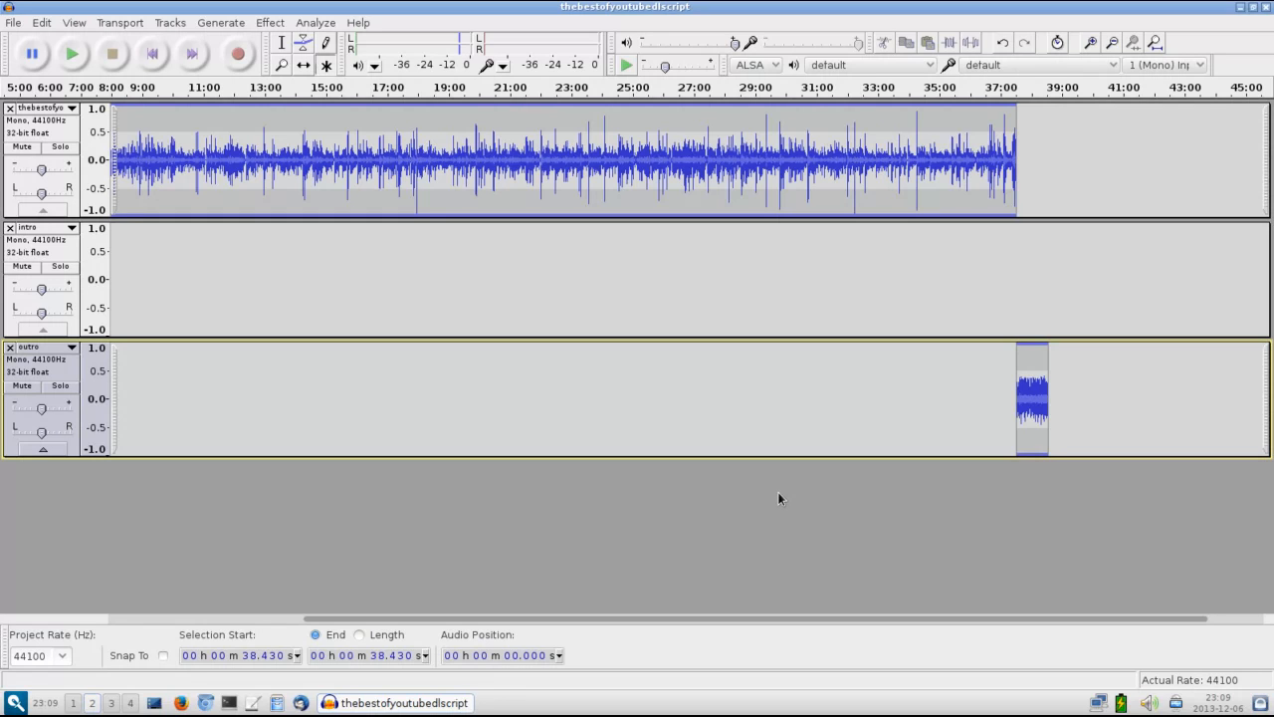
click(1239, 7)
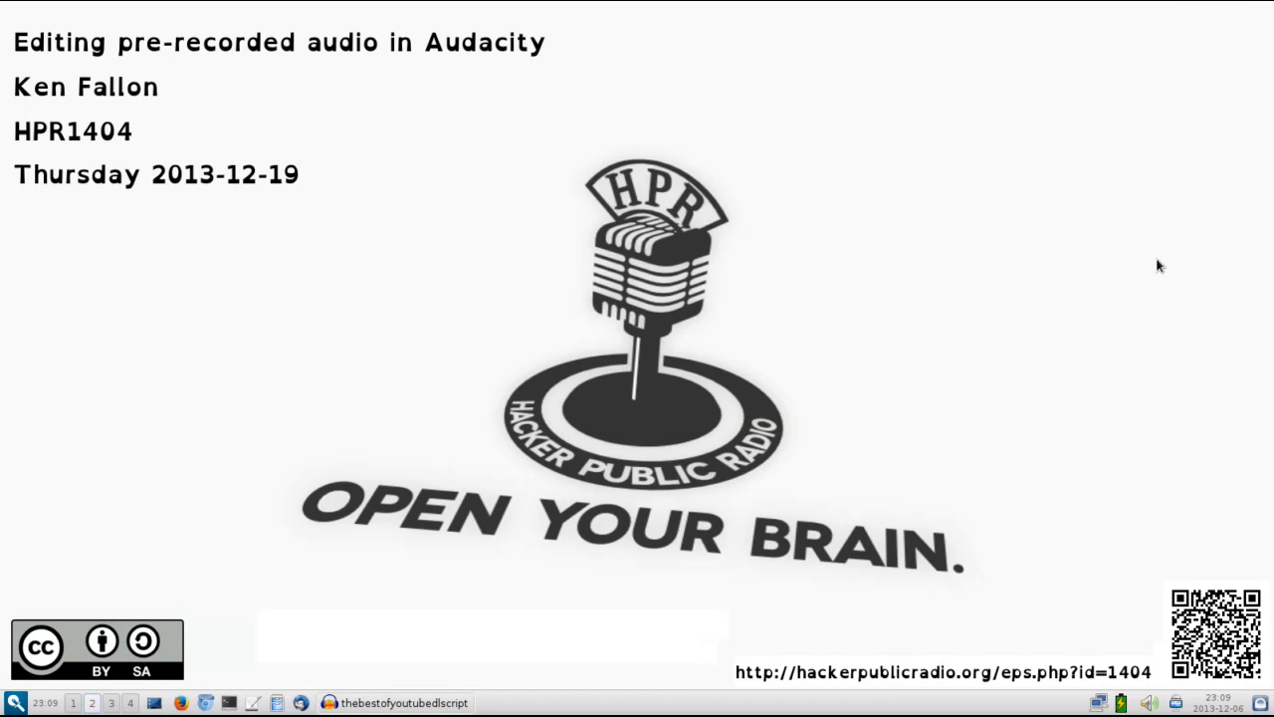